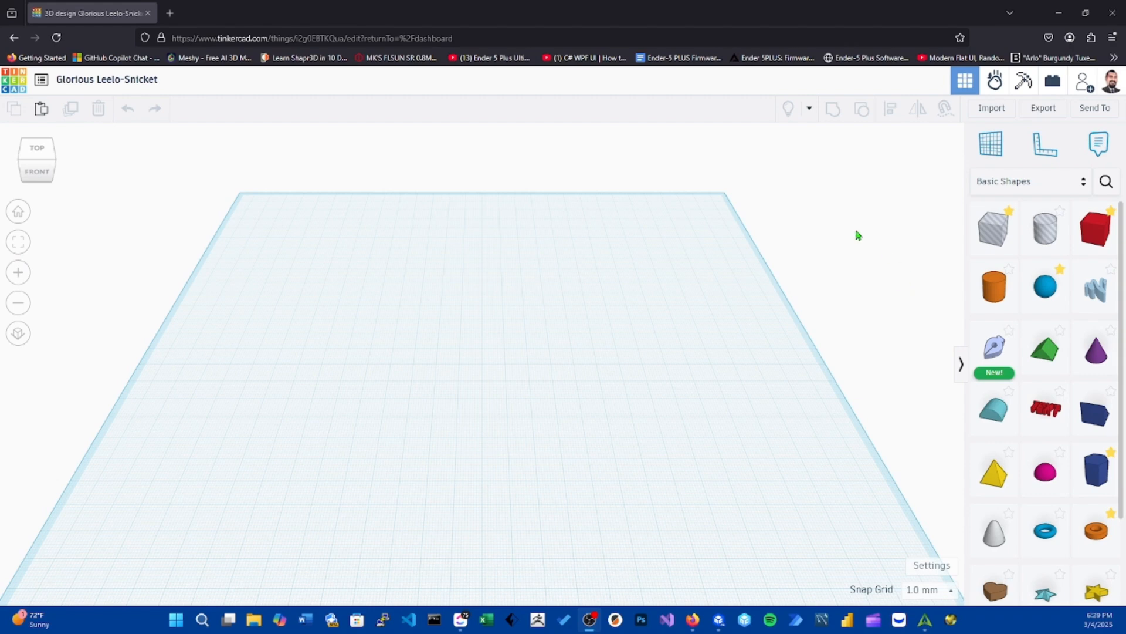
Examine the empty workplane from different distances and angles
scroll(580, 310, "down", 1)
scroll(551, 316, "down", 2)
middle_click_drag(561, 286, 578, 420)
left_click_drag(211, 511, 218, 474)
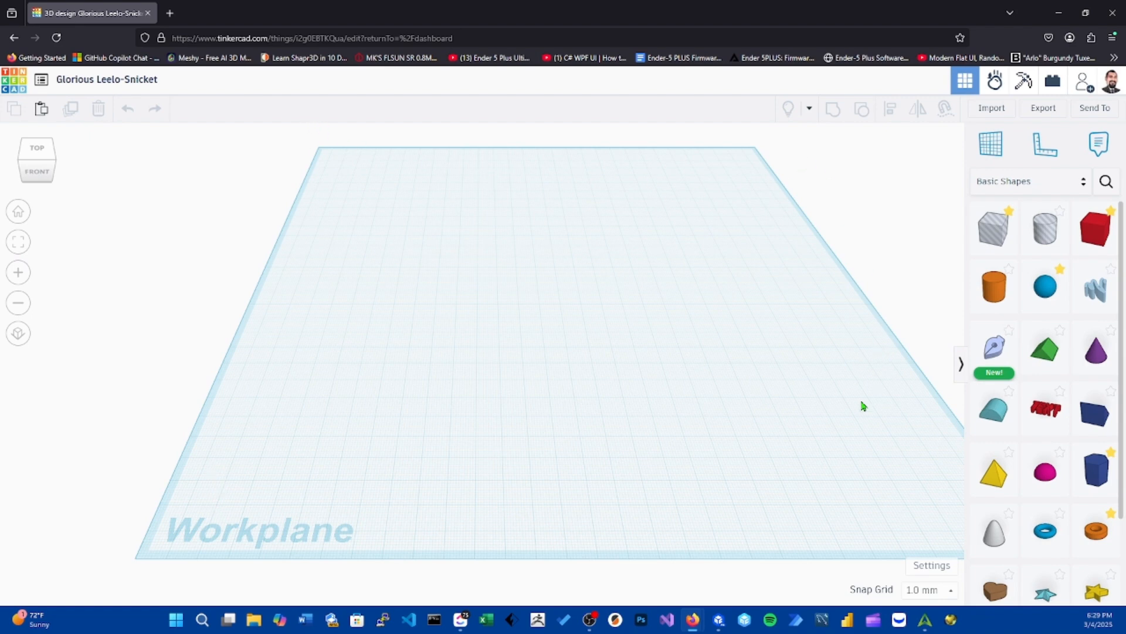
scroll(842, 438, "down", 1)
middle_click_drag(786, 340, 709, 337)
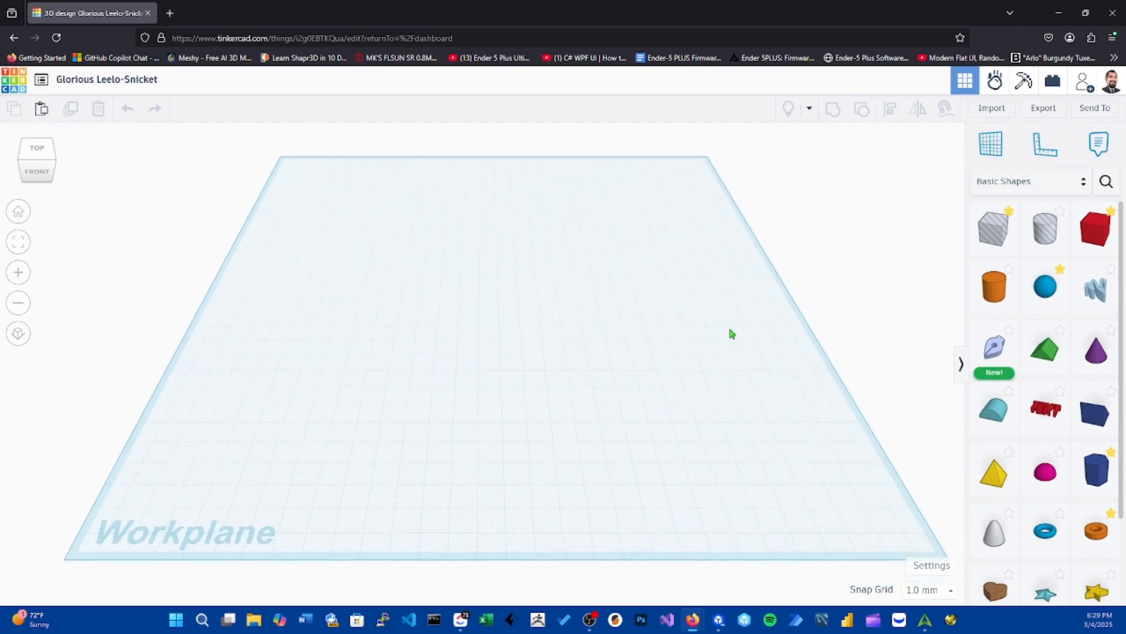
right_click_drag(729, 329, 595, 296)
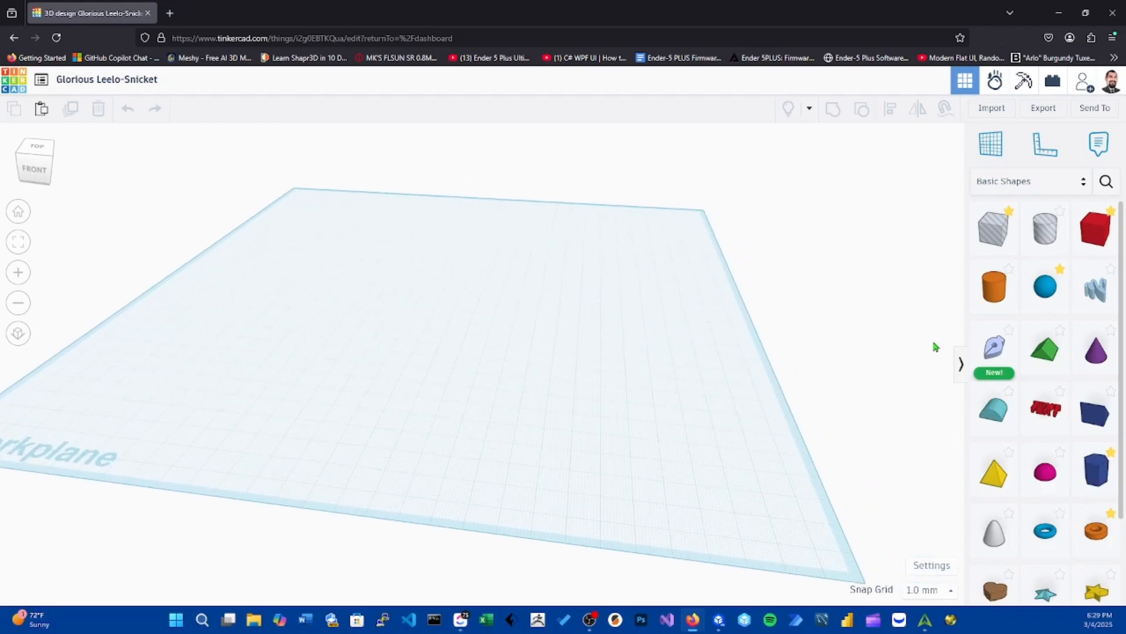
middle_click_drag(732, 392, 800, 398)
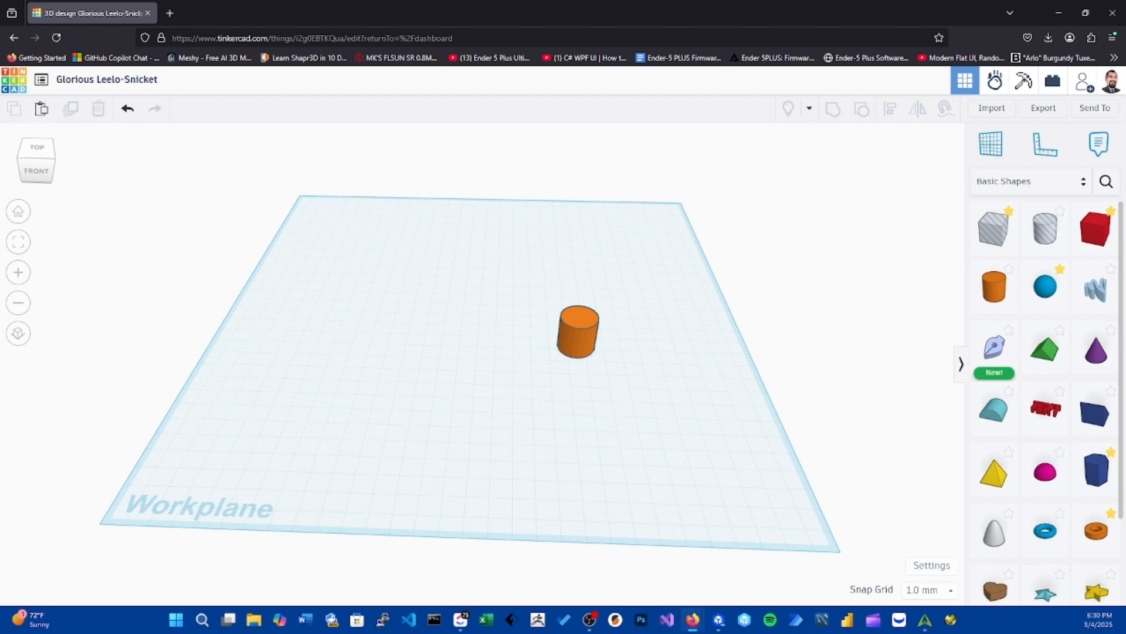
Set the workspace width and length to 400 mm each and close the workspace settings
left_click(932, 566)
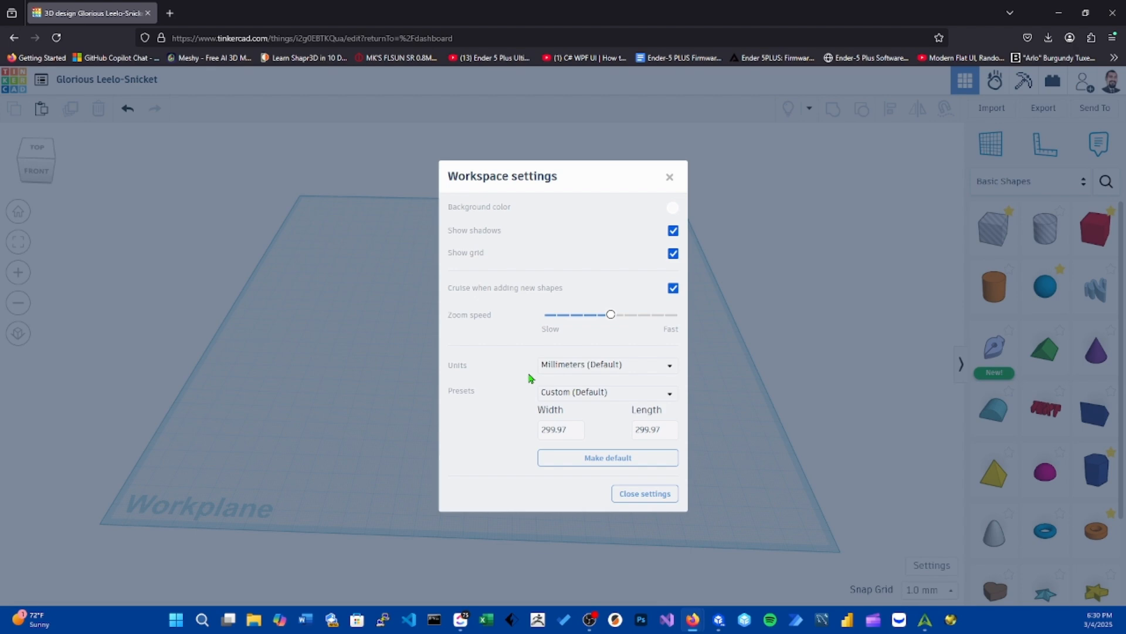
left_click(555, 430)
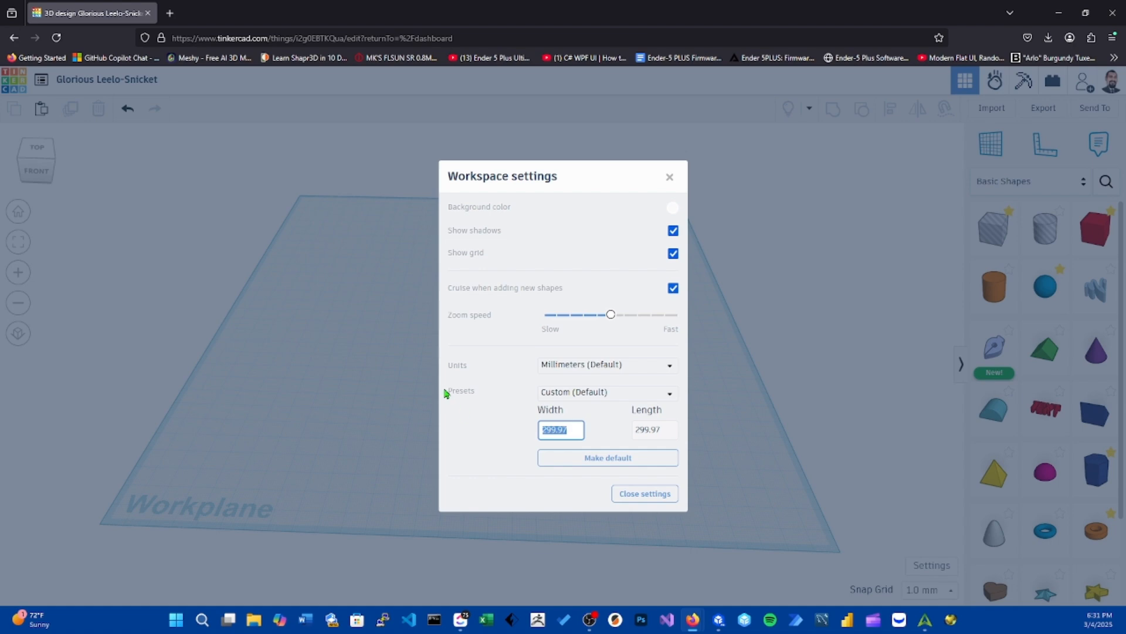
type("400")
key("Return")
left_click(659, 429)
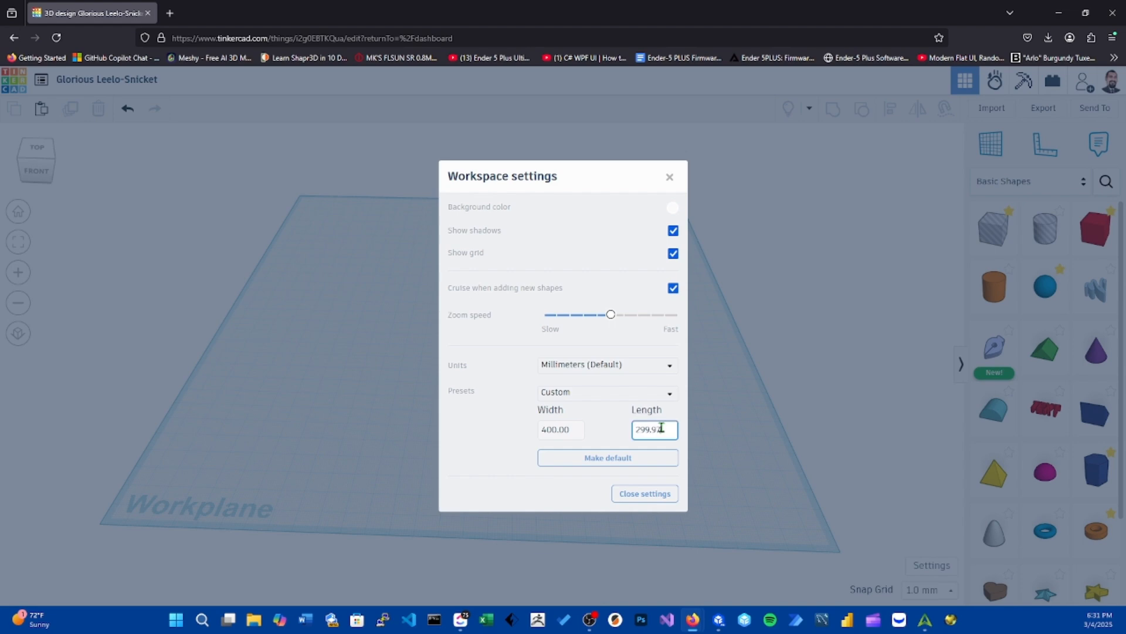
type("400")
left_click(659, 495)
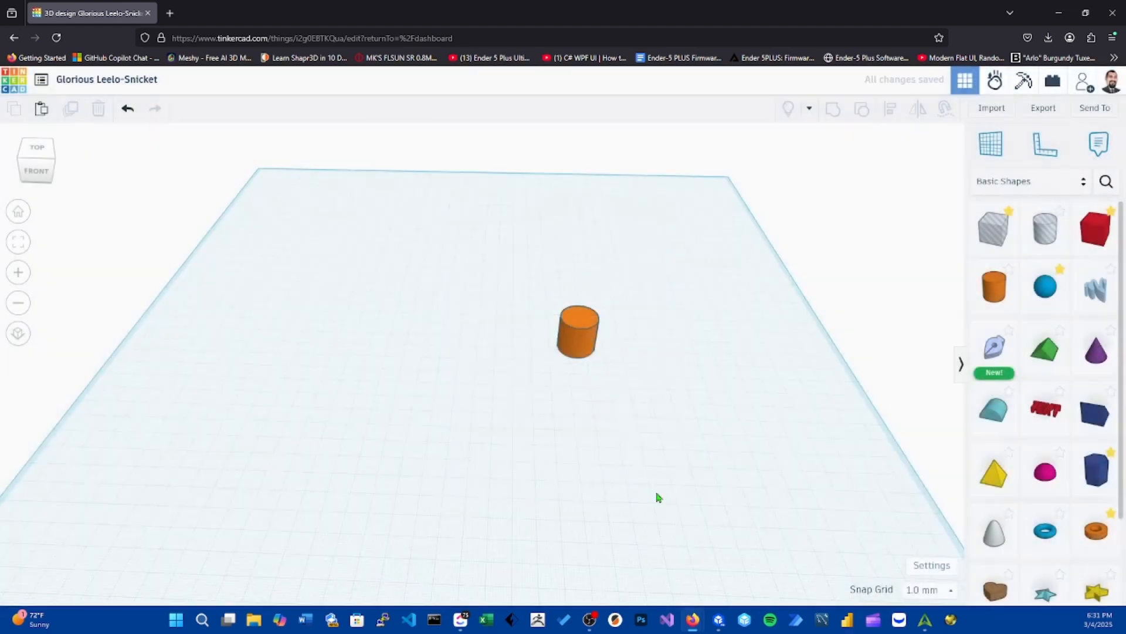
Move the cylinder about 53 mm across the workplane's width and about 14 mm toward its front edge
scroll(656, 206, "down", 4)
scroll(751, 422, "down", 2)
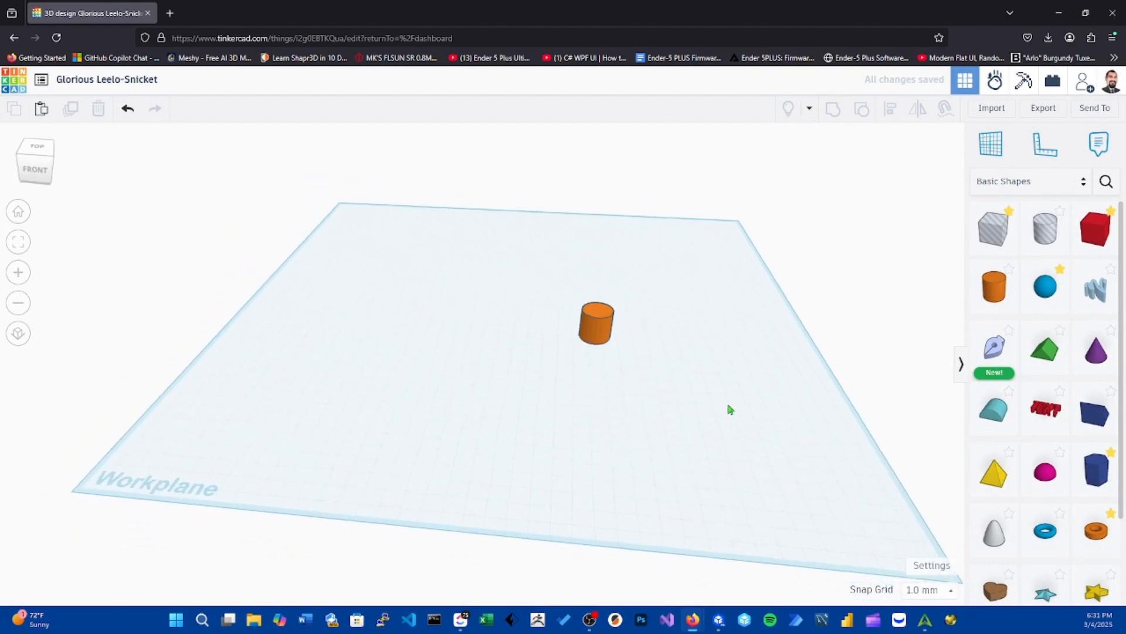
left_click_drag(592, 334, 510, 338)
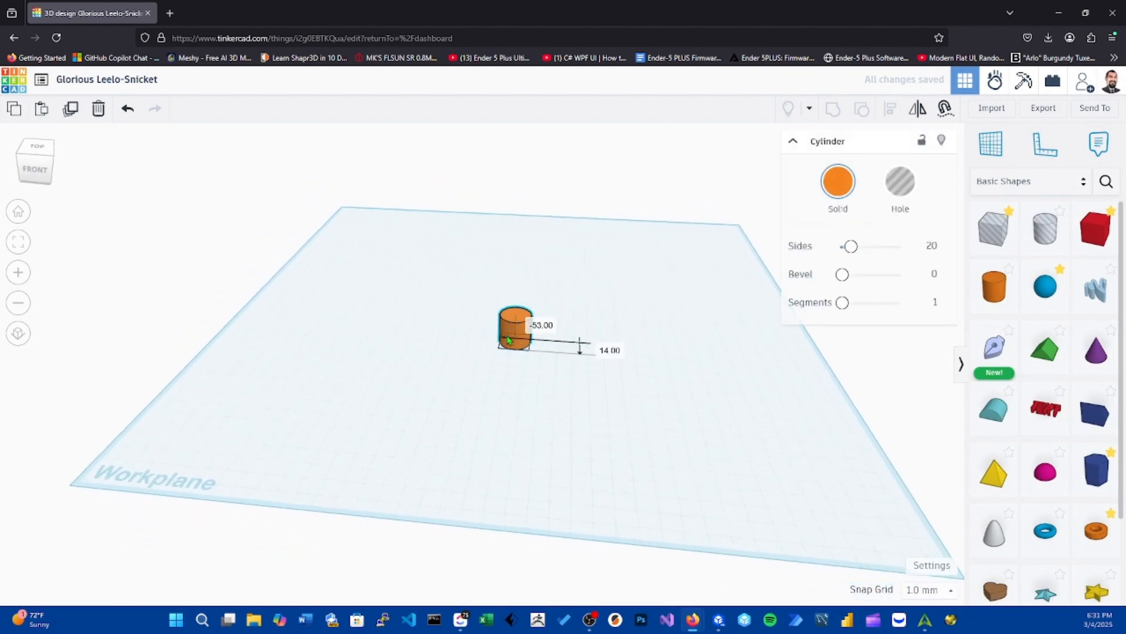
middle_click_drag(517, 275, 540, 282)
right_click_drag(540, 281, 551, 286)
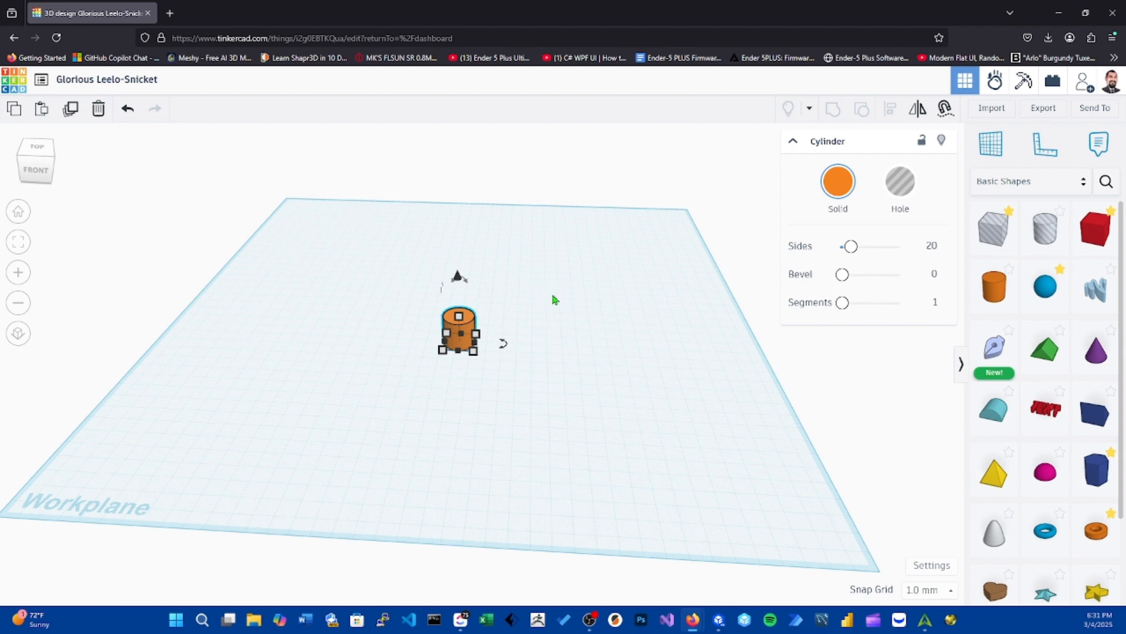
right_click_drag(553, 297, 555, 292)
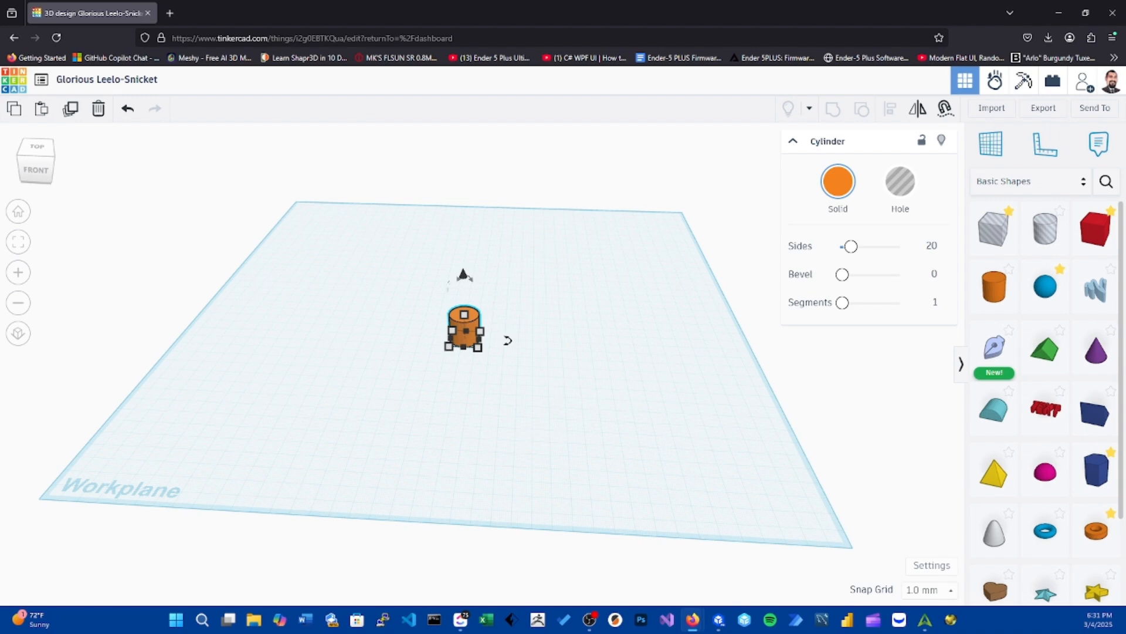
scroll(873, 452, "down", 1)
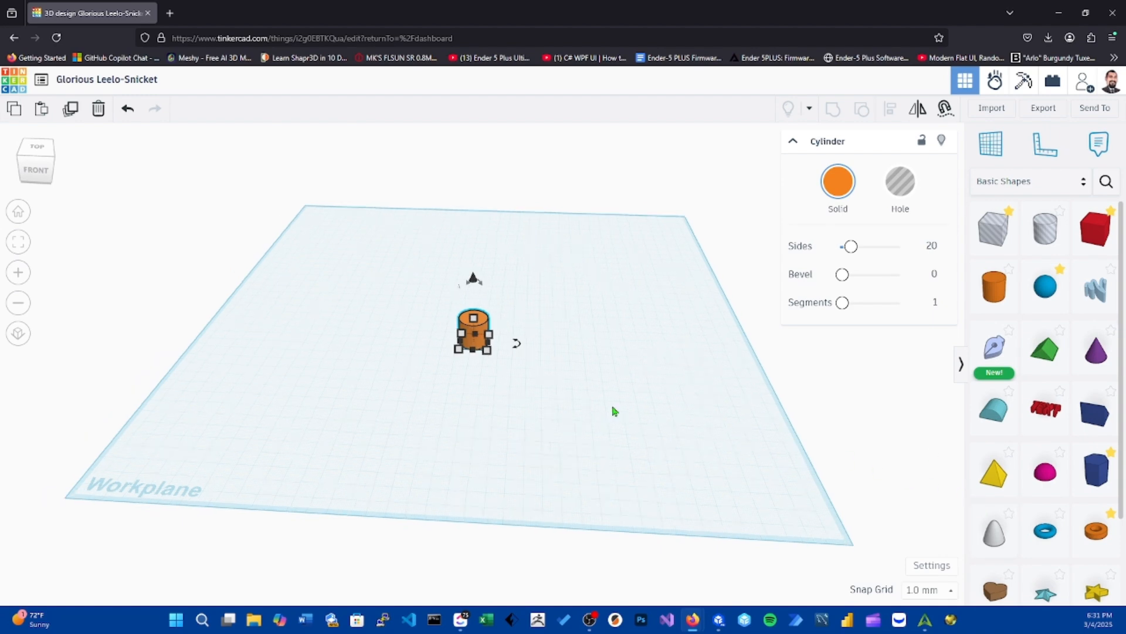
mouse_move(614, 411)
right_mouse_down()
mouse_move(561, 443)
mouse_move(578, 418)
mouse_move(601, 418)
right_mouse_up()
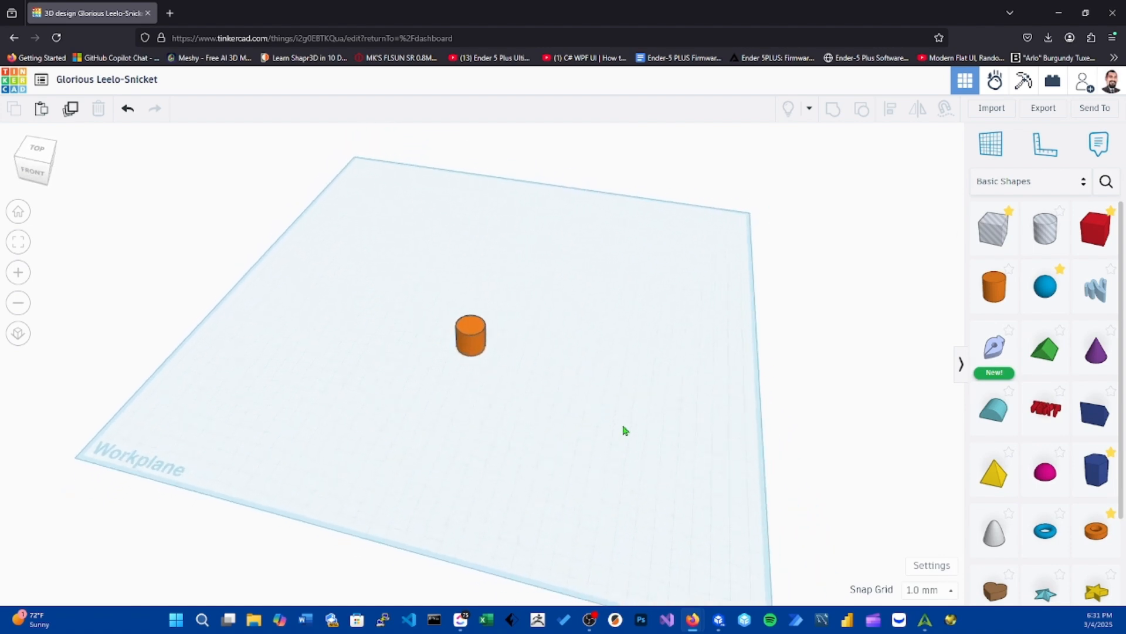
right_click_drag(548, 385, 491, 386)
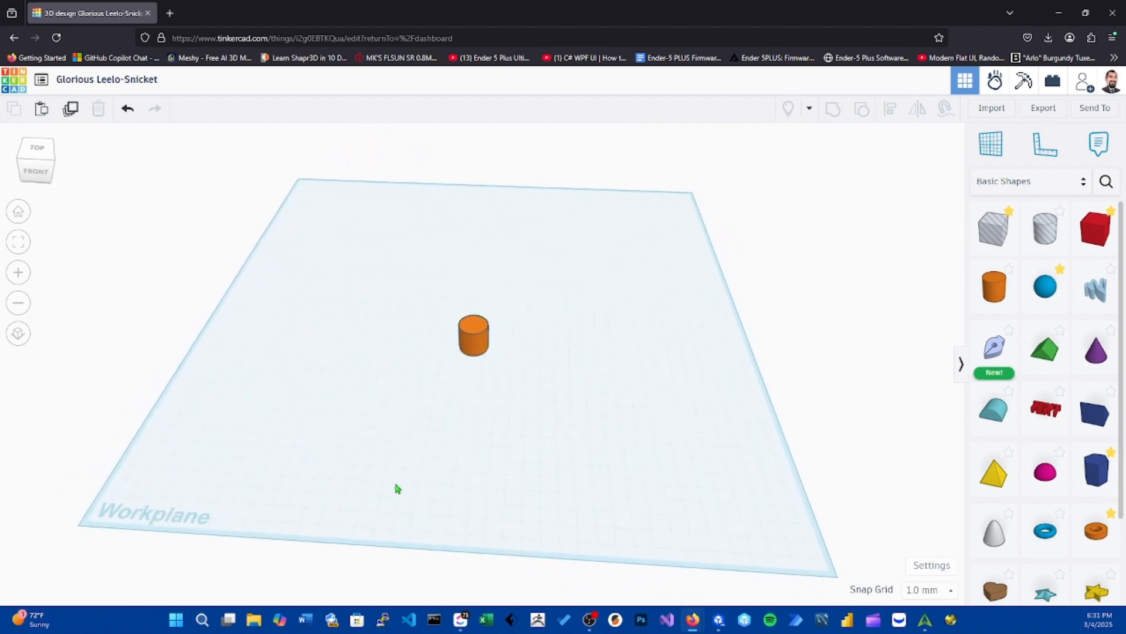
Place a solid box near the workplane's front edge and resize its base to about 10 mm by 19 mm
scroll(656, 485, "up", 5)
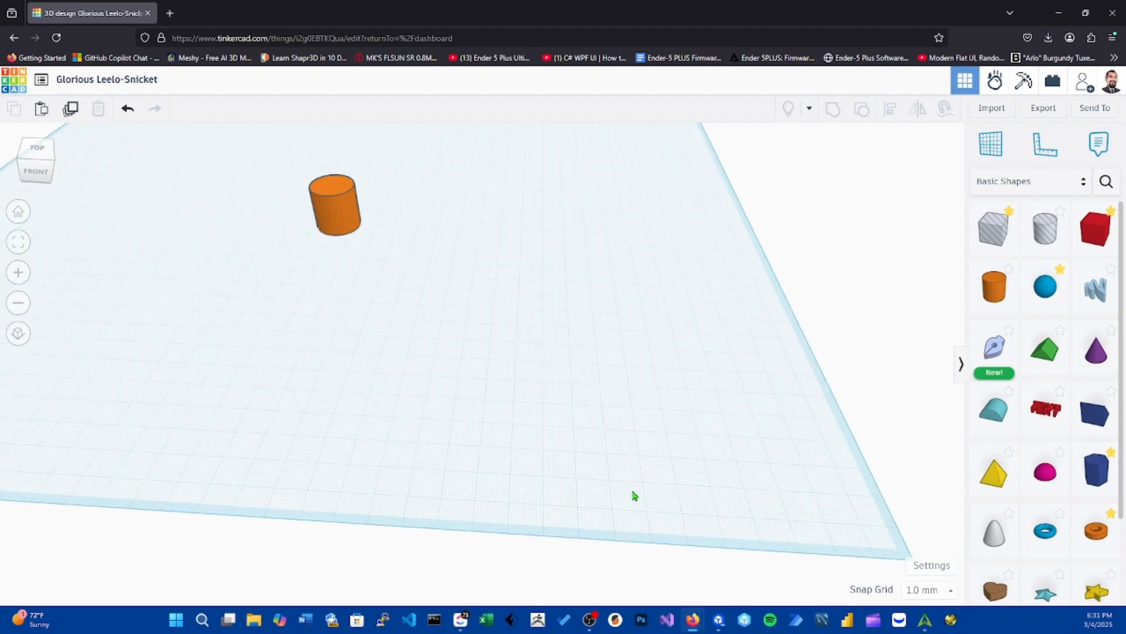
scroll(634, 495, "up", 5)
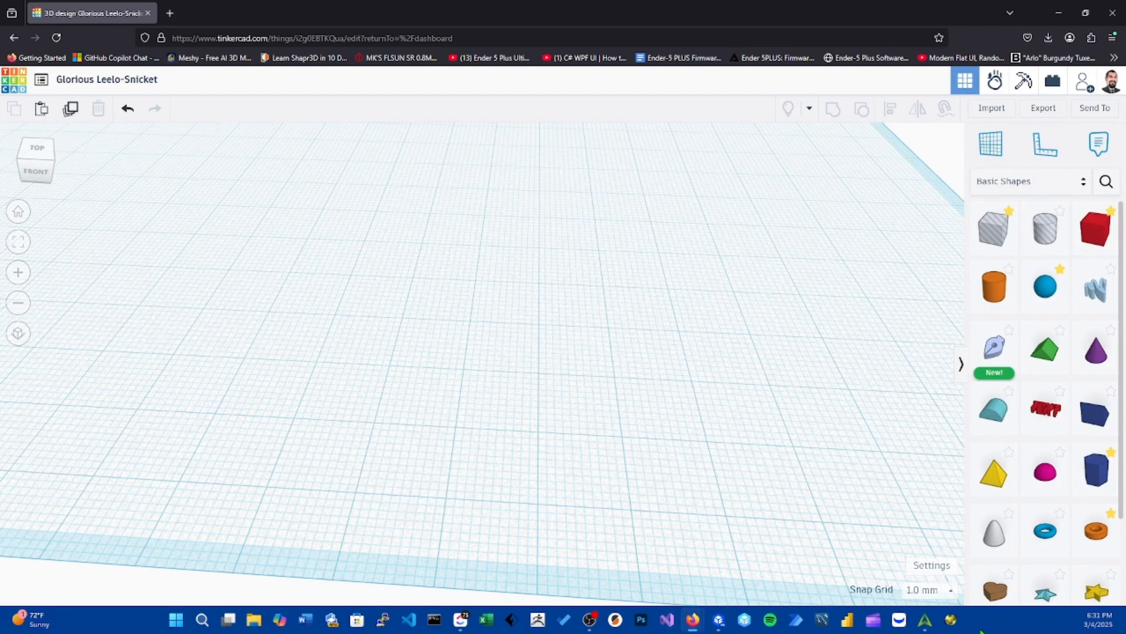
left_click_drag(1090, 238, 558, 418)
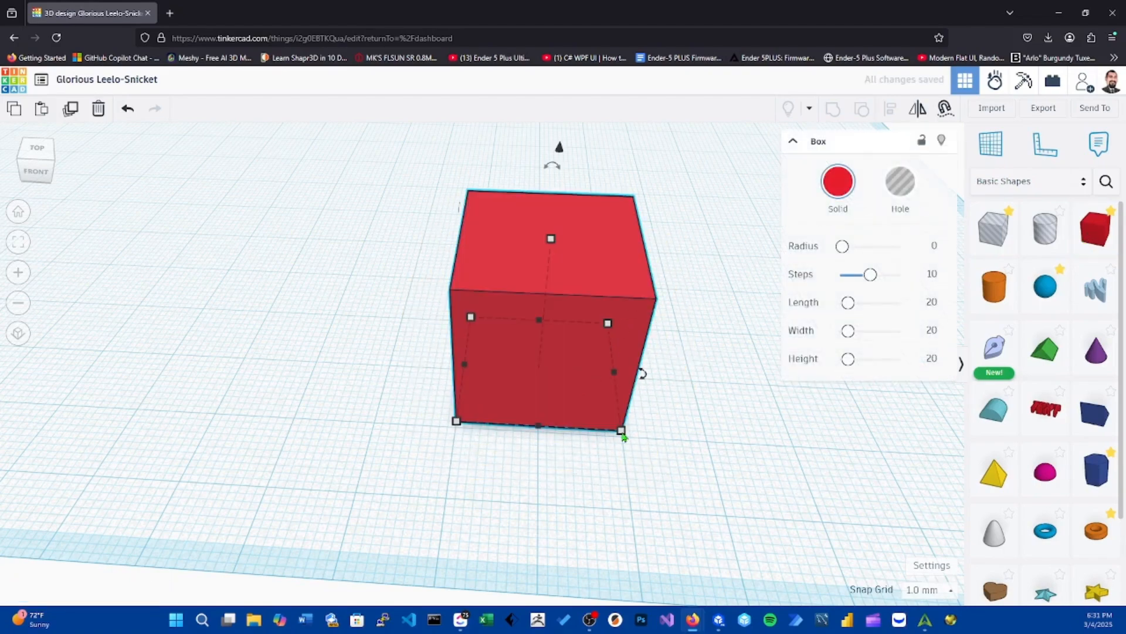
left_click_drag(623, 435, 537, 424)
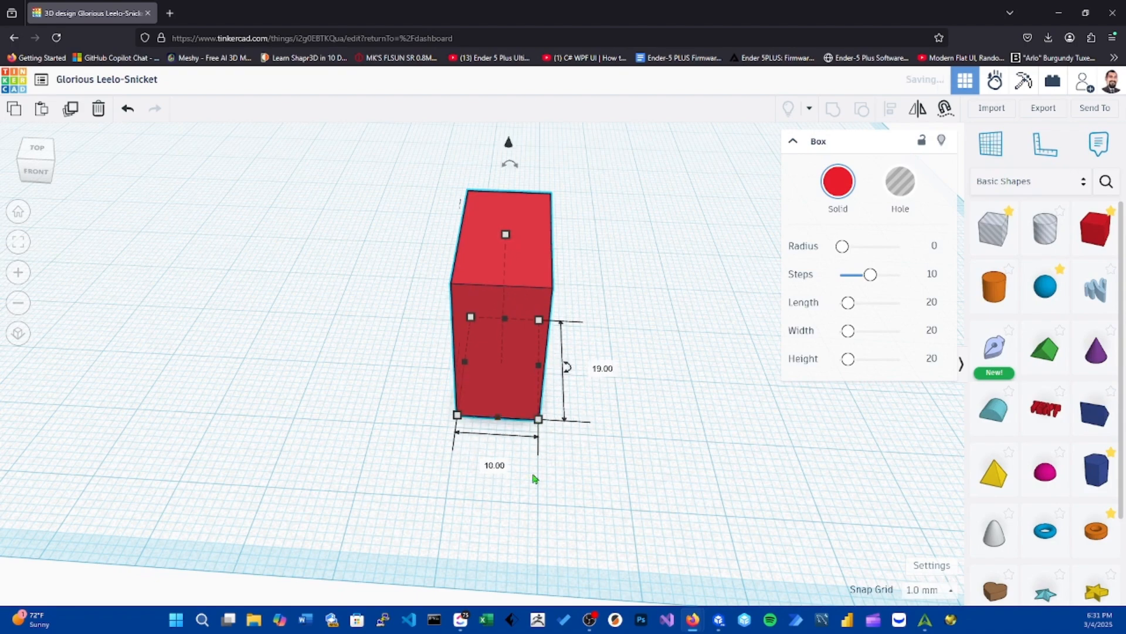
Narrow the box's base to a thin slab about 1 mm wide and 18 mm deep
scroll(511, 397, "up", 6)
scroll(493, 418, "down", 5)
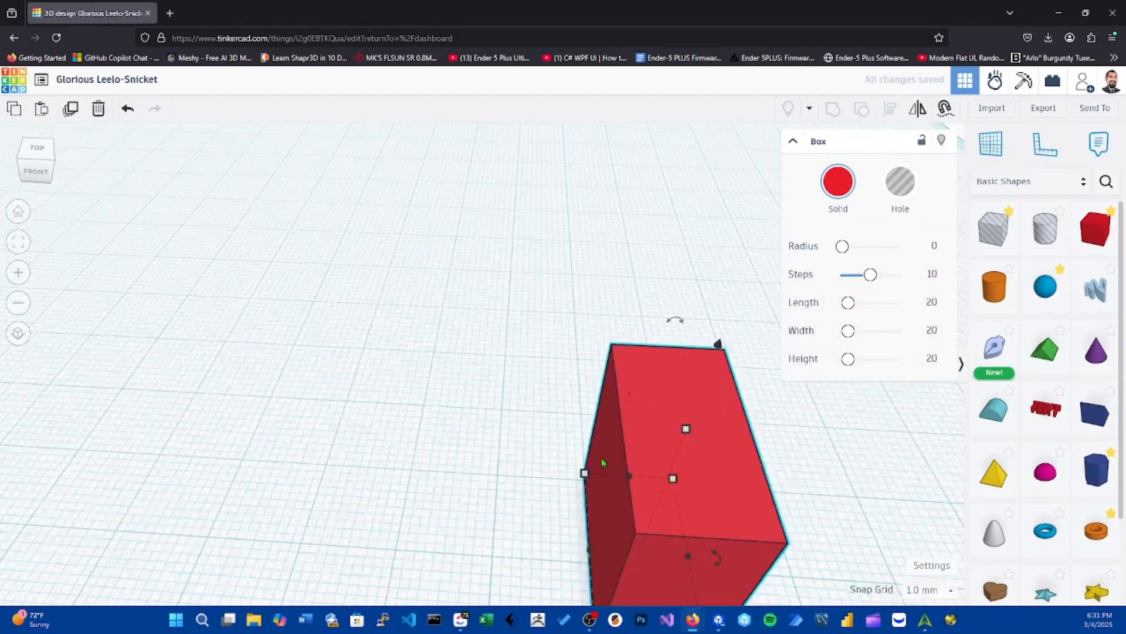
middle_click_drag(603, 462, 556, 435)
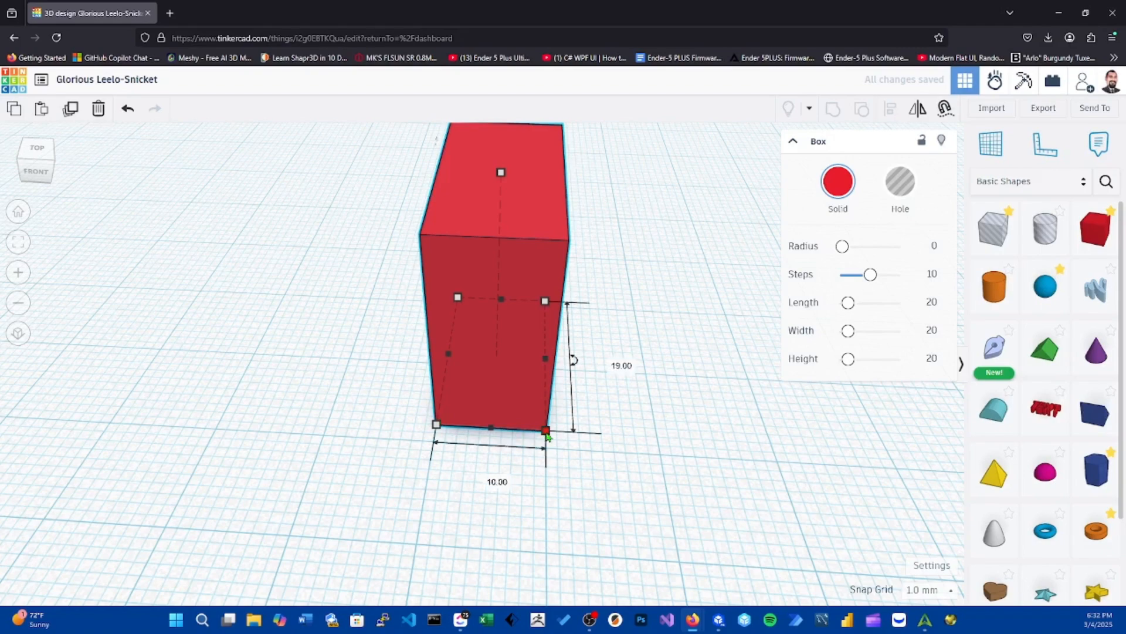
scroll(547, 433, "up", 6)
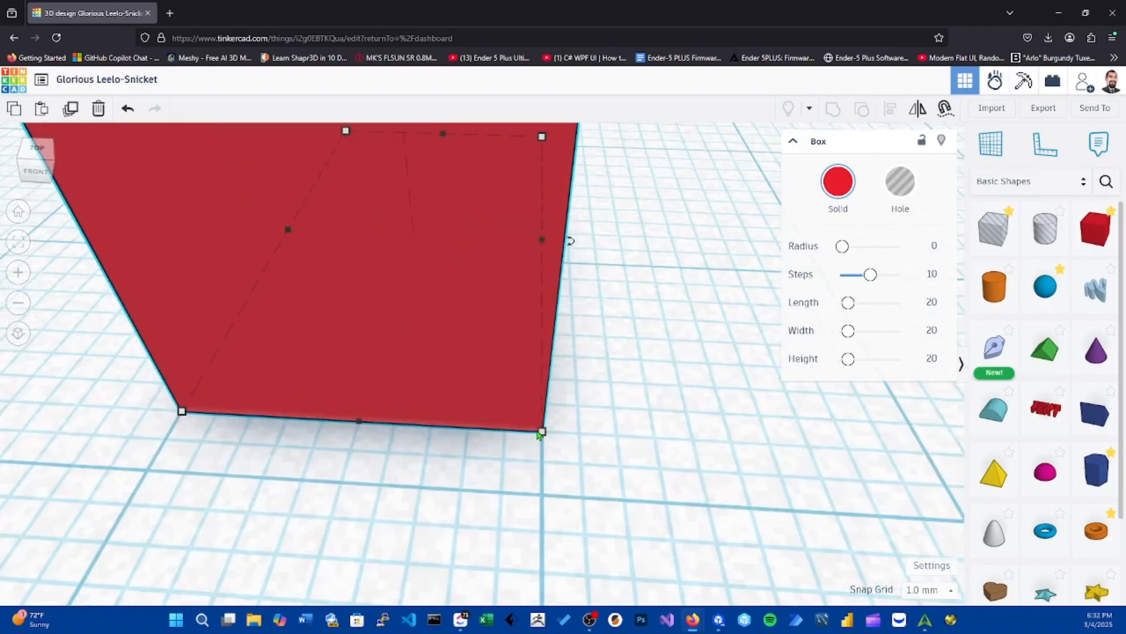
left_click_drag(465, 422, 234, 394)
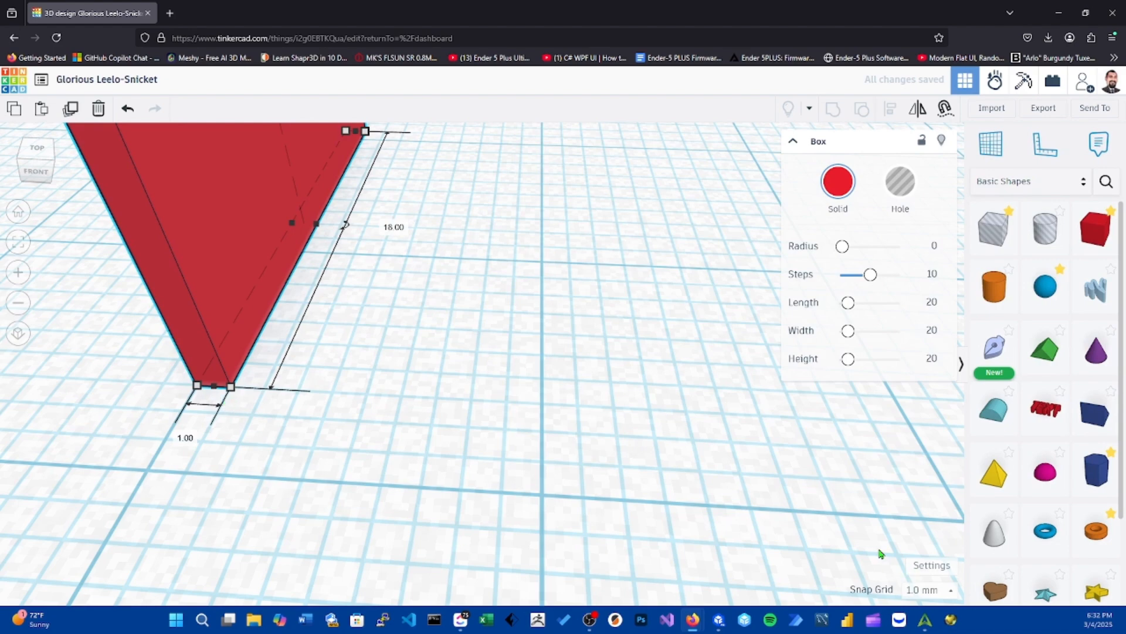
scroll(413, 446, "down", 5)
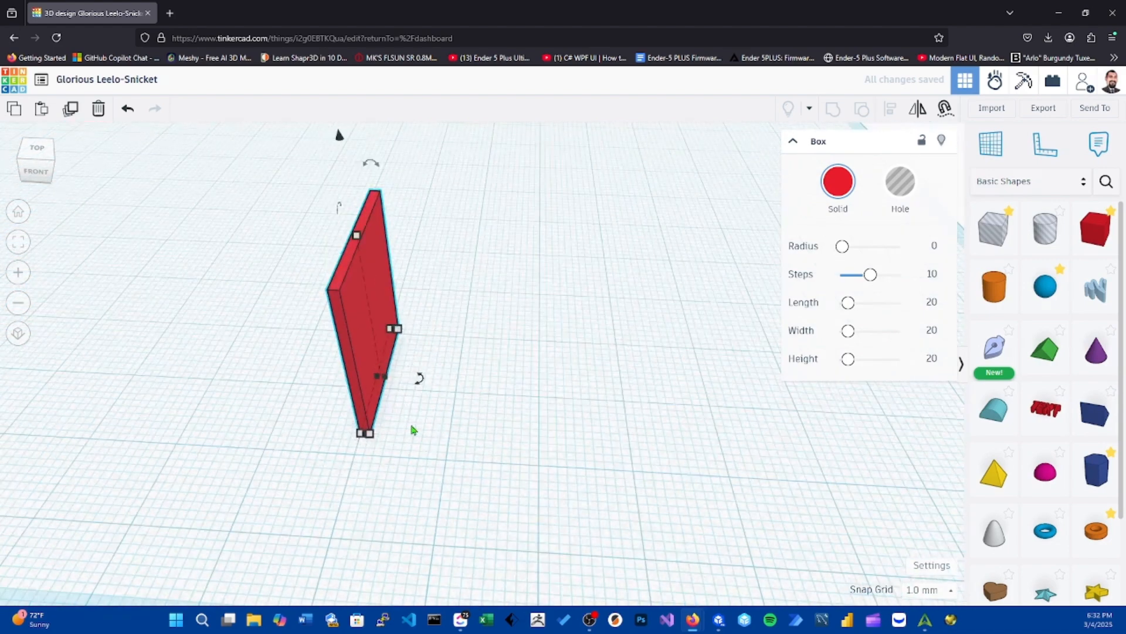
Widen the thin box's base to about 32 mm by 21 mm
right_click_drag(814, 467, 764, 460)
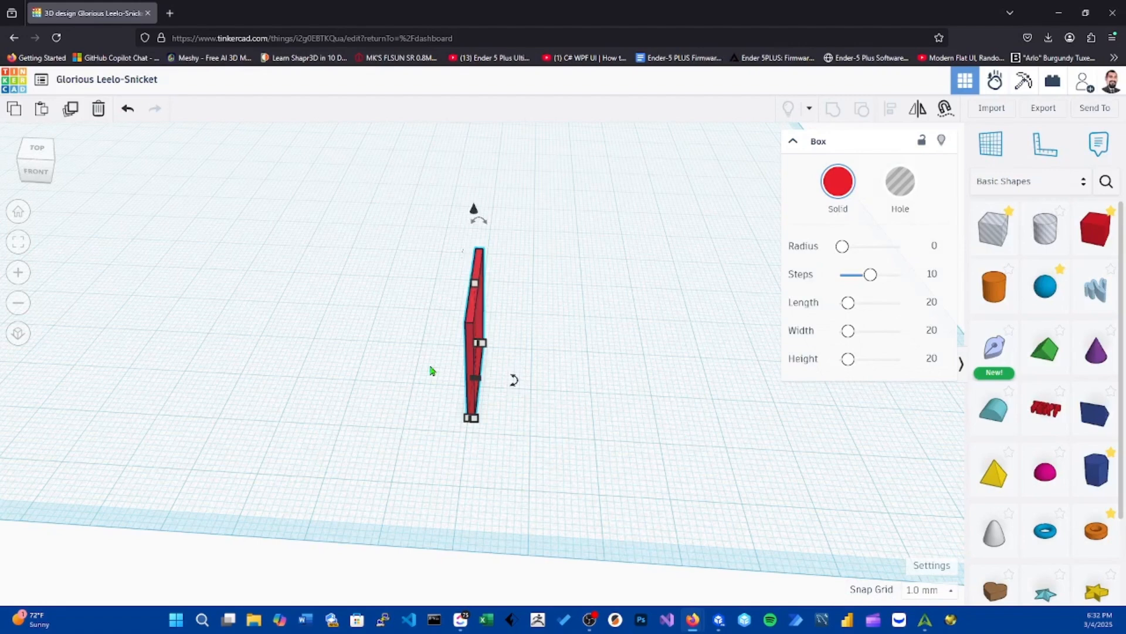
scroll(590, 452, "down", 3)
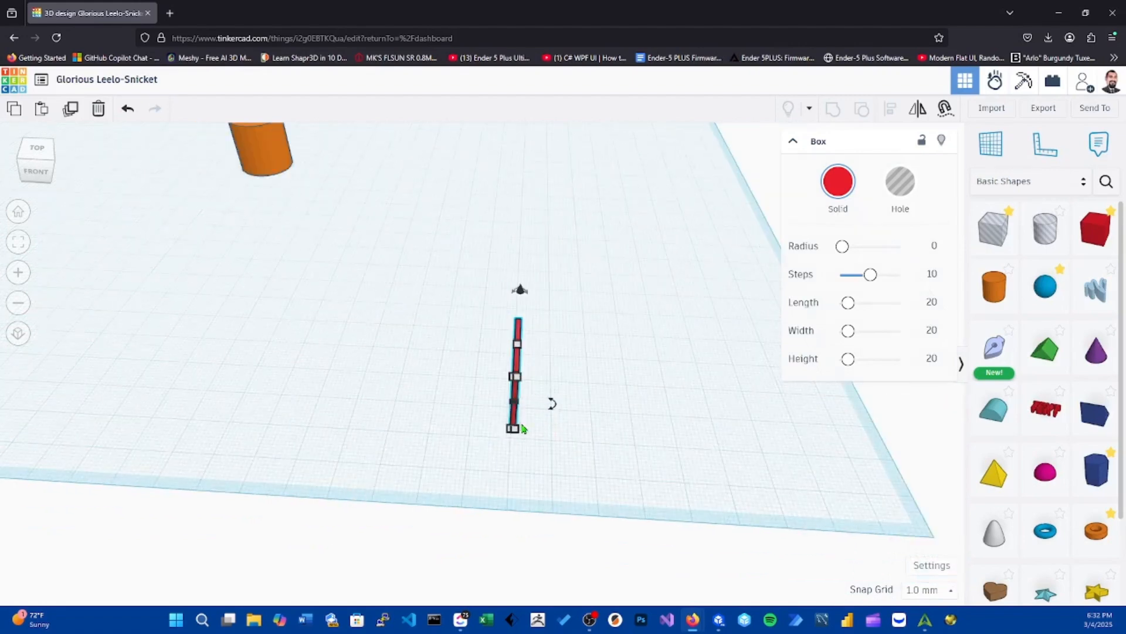
left_click_drag(515, 432, 640, 454)
scroll(715, 470, "down", 1)
middle_click_drag(715, 470, 655, 487)
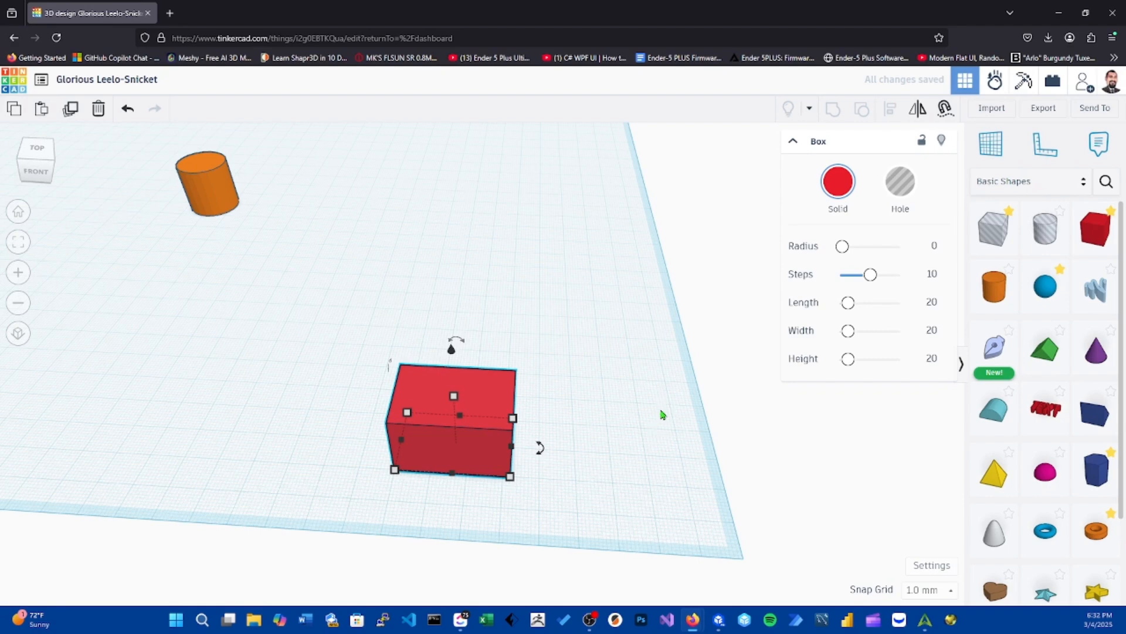
Move the box away from the workplane's front edge and deselect it
left_click_drag(456, 408, 424, 281)
middle_click_drag(345, 351, 444, 425)
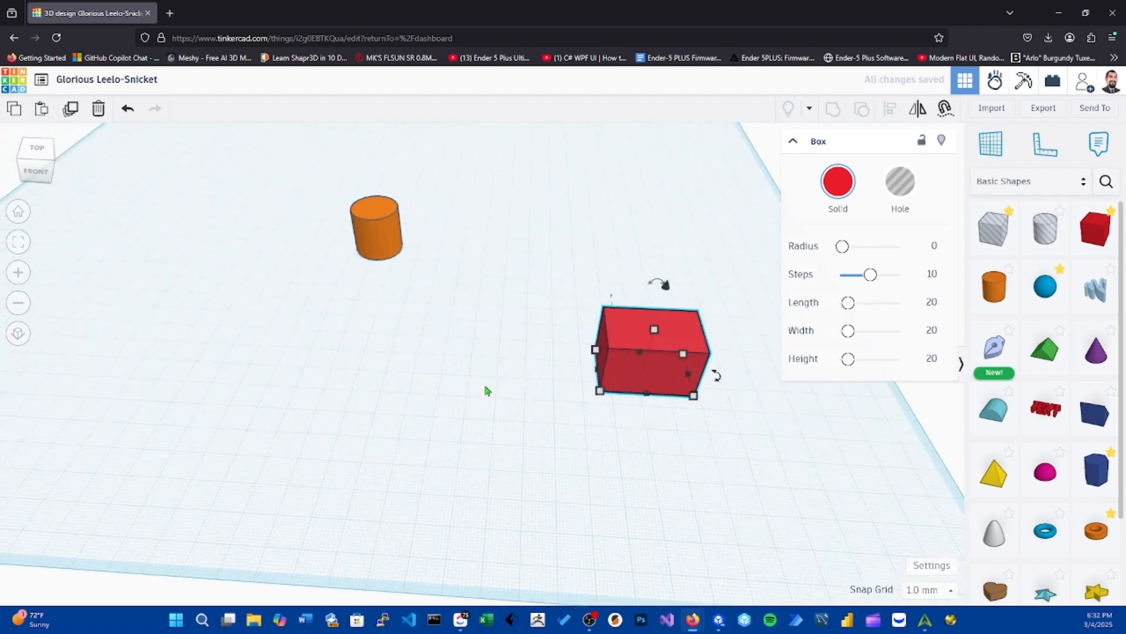
left_click(460, 397)
right_click_drag(404, 438, 409, 425)
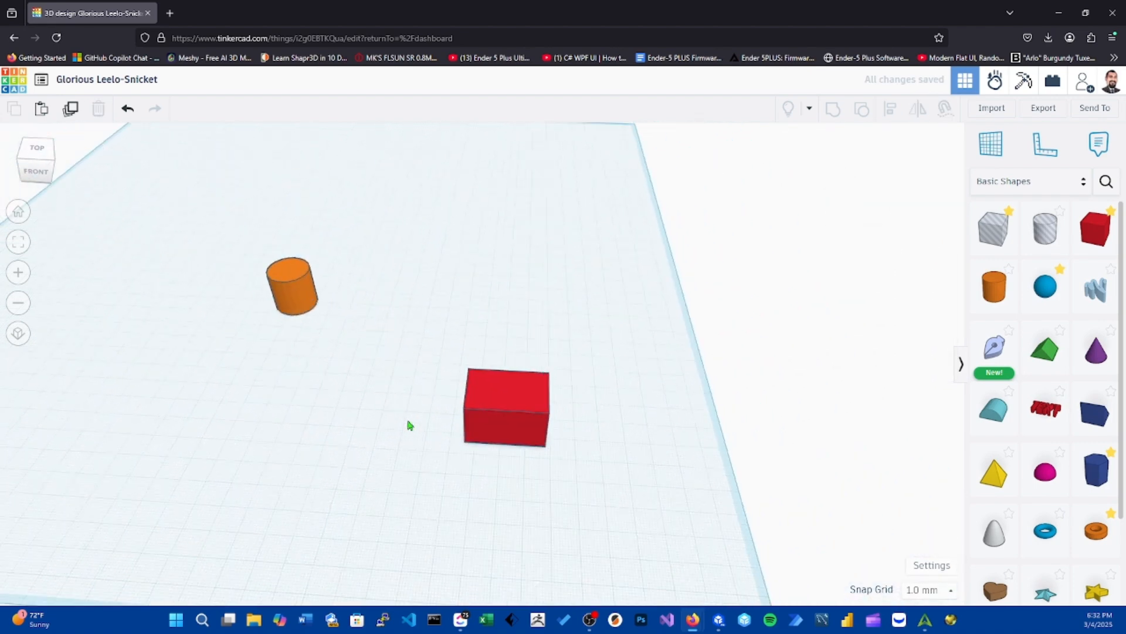
Resize the box's base to about 60 mm wide and 22 mm deep
left_click(469, 447)
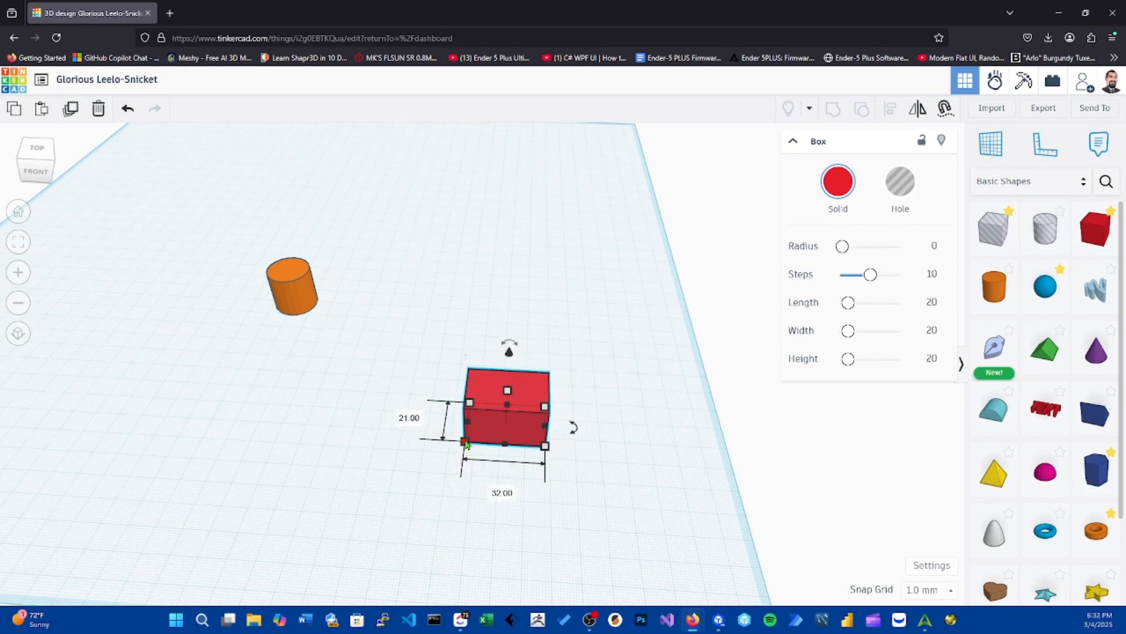
left_click(409, 420)
left_click(502, 493)
left_click_drag(547, 446, 616, 453)
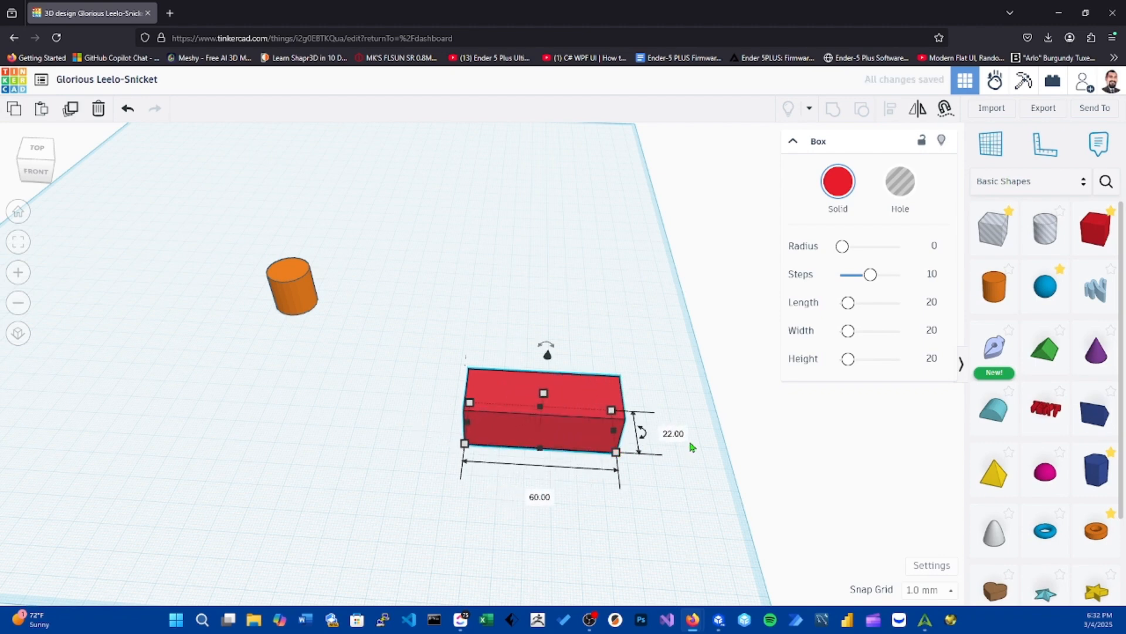
left_click(671, 434)
Extend the box's depth toward the workplane's front edge and set its height to 14 mm after trying 32 mm
right_click_drag(686, 482, 415, 395)
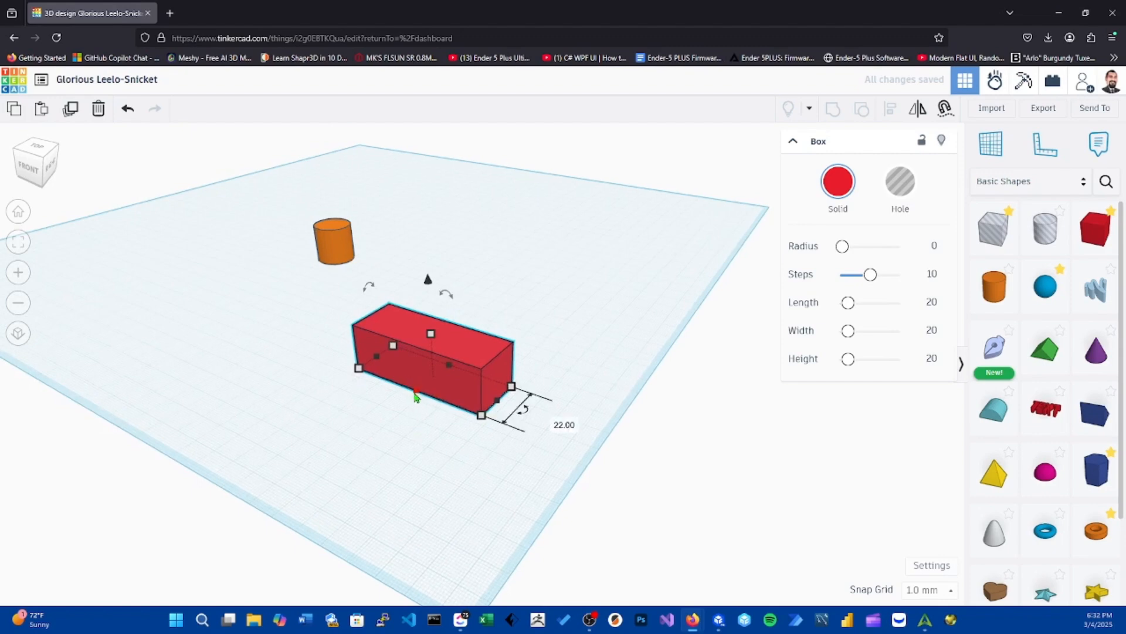
left_click_drag(376, 418, 350, 437)
mouse_move(410, 352)
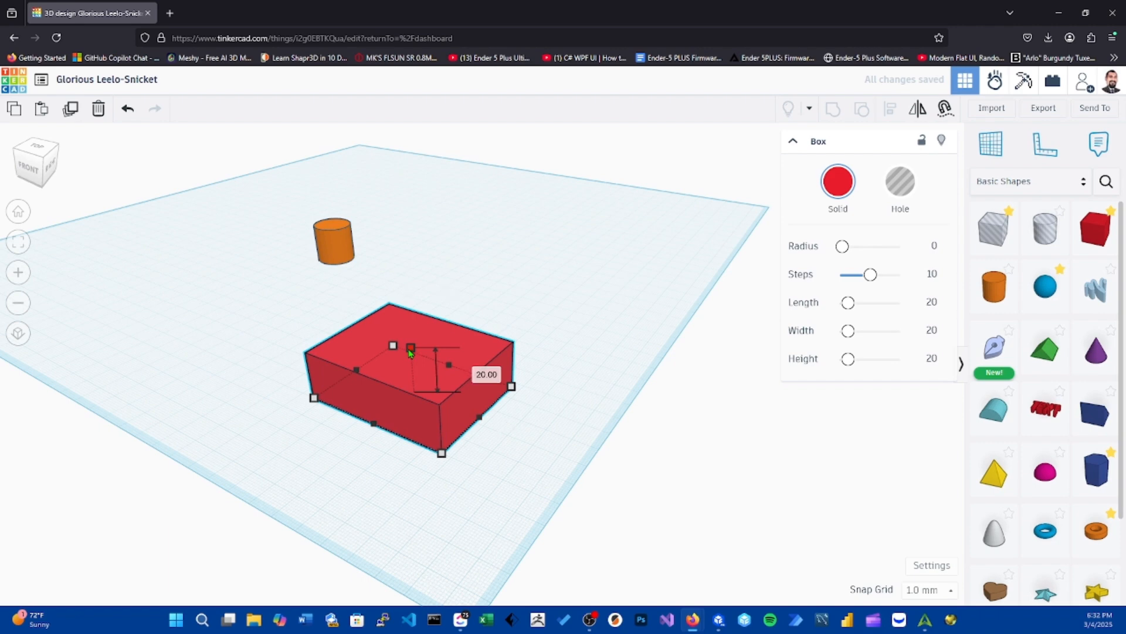
left_click_drag(410, 351, 418, 322)
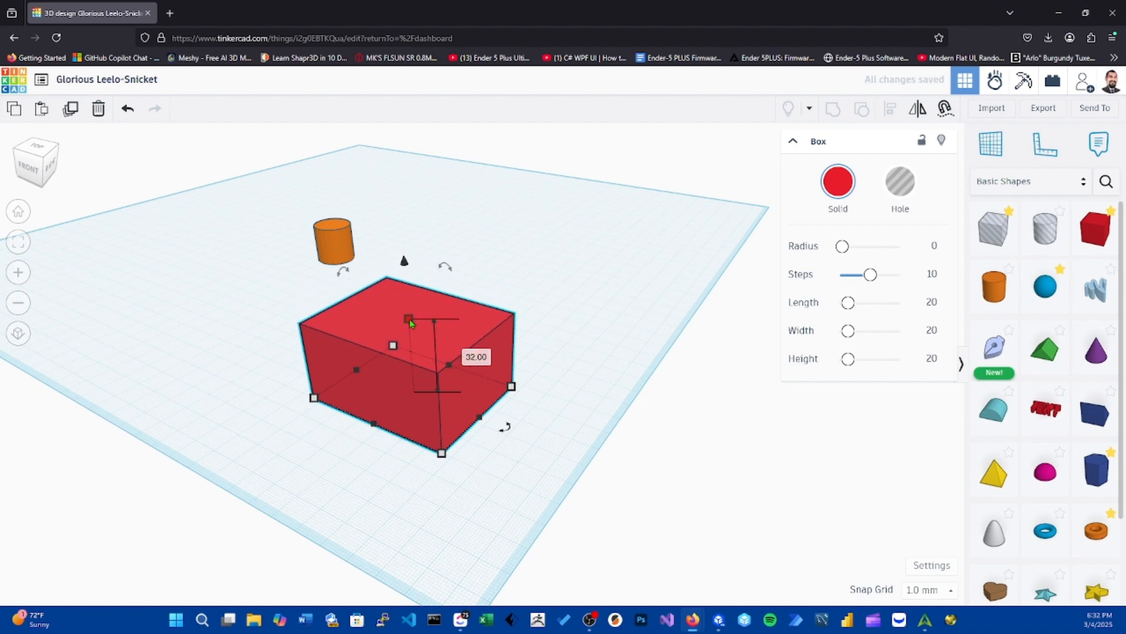
left_click_drag(410, 319, 417, 365)
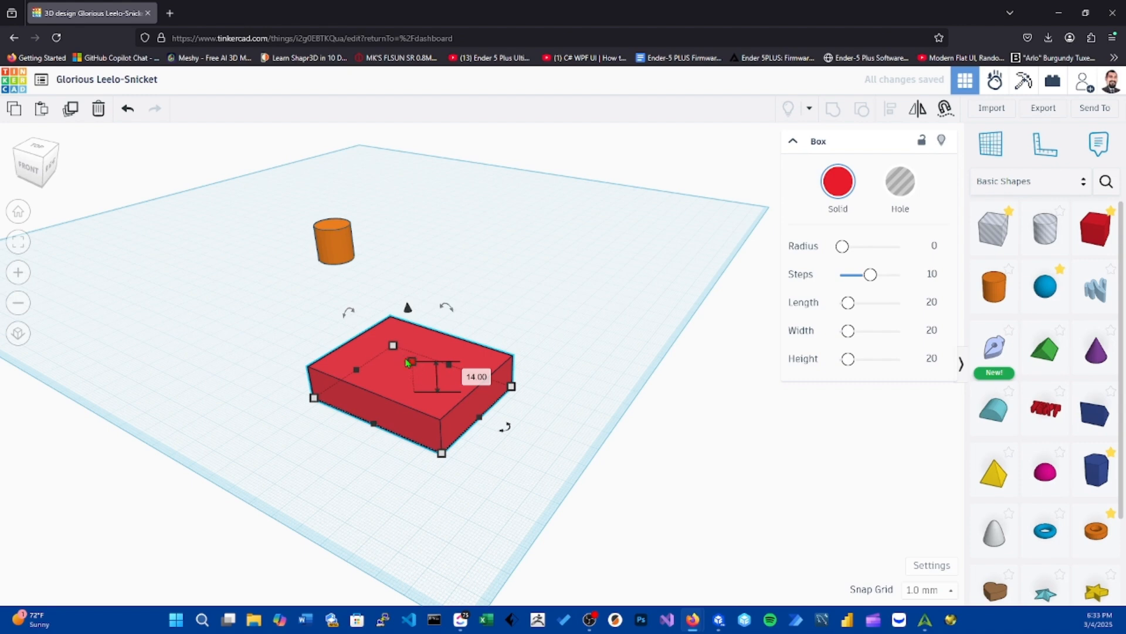
Set the snap grid to 2.0 mm and make the box low again after trying a height of 49 mm
left_click_drag(407, 361, 427, 277)
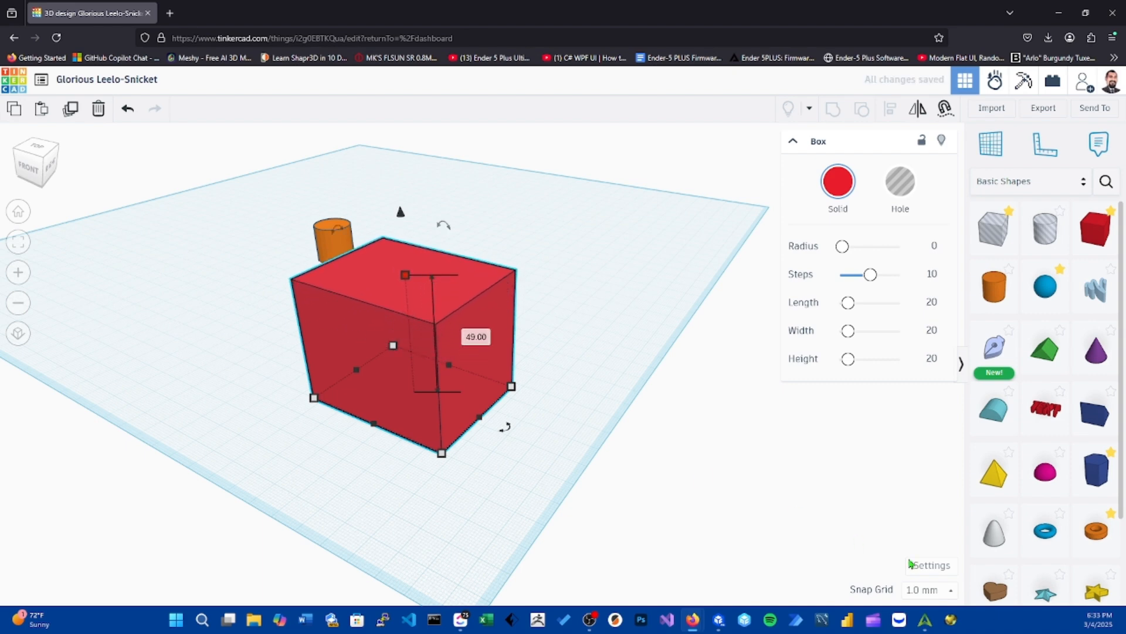
left_click(919, 590)
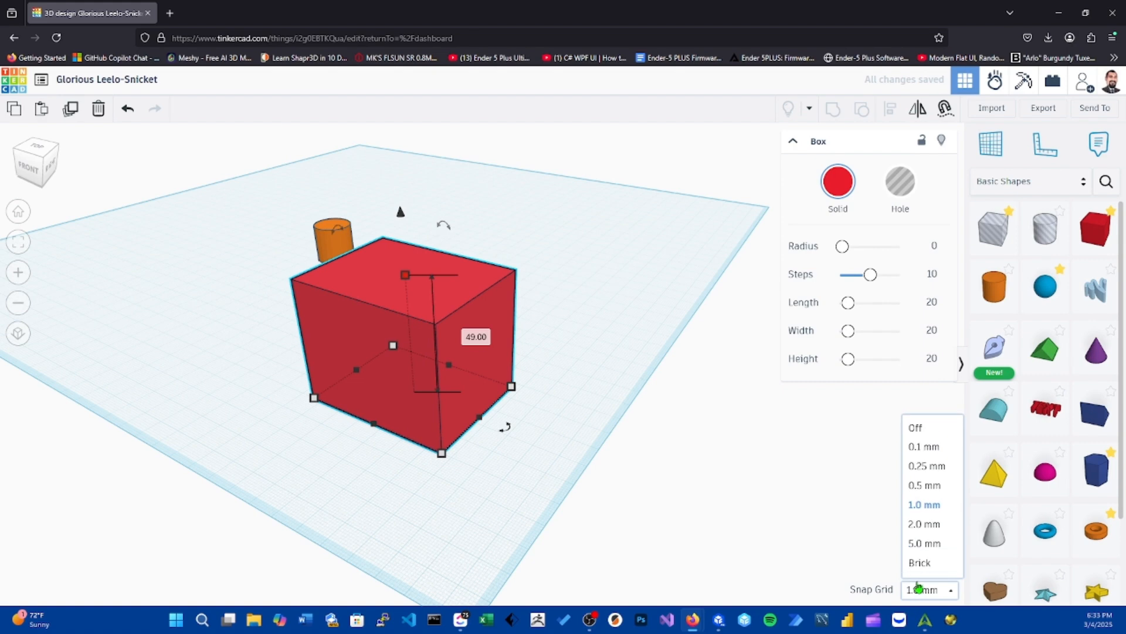
left_click(917, 523)
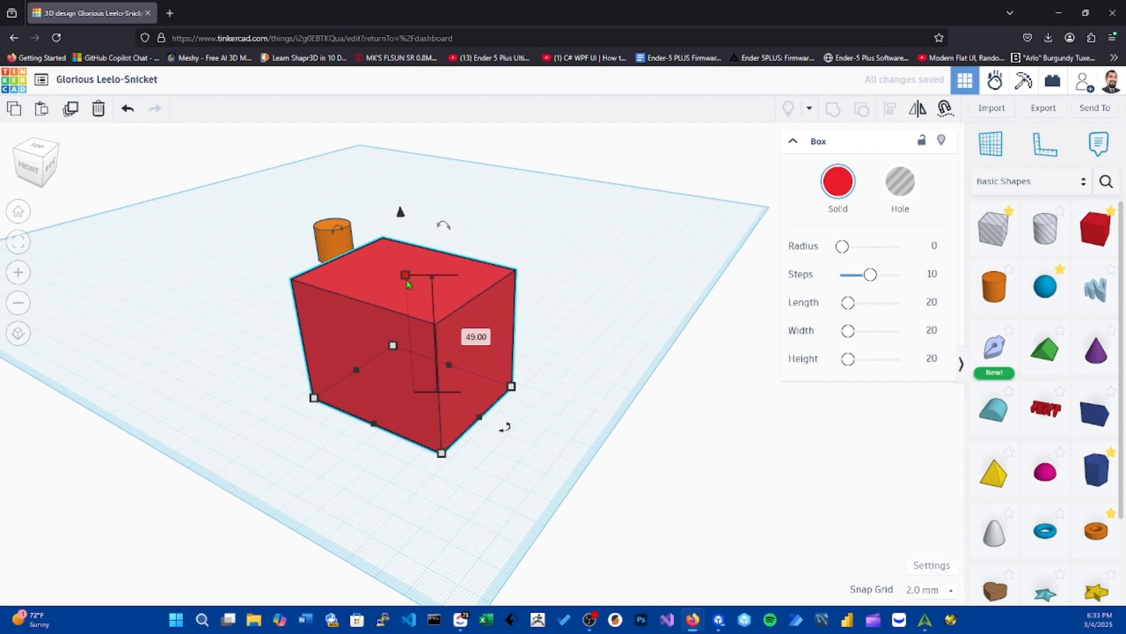
left_click_drag(406, 281, 413, 356)
Turn the snap grid off and resize the box's base freehand to about 42.83 mm wide and 47.22 mm deep
scroll(527, 480, "up", 2)
right_click_drag(417, 463, 512, 399)
scroll(543, 462, "up", 1)
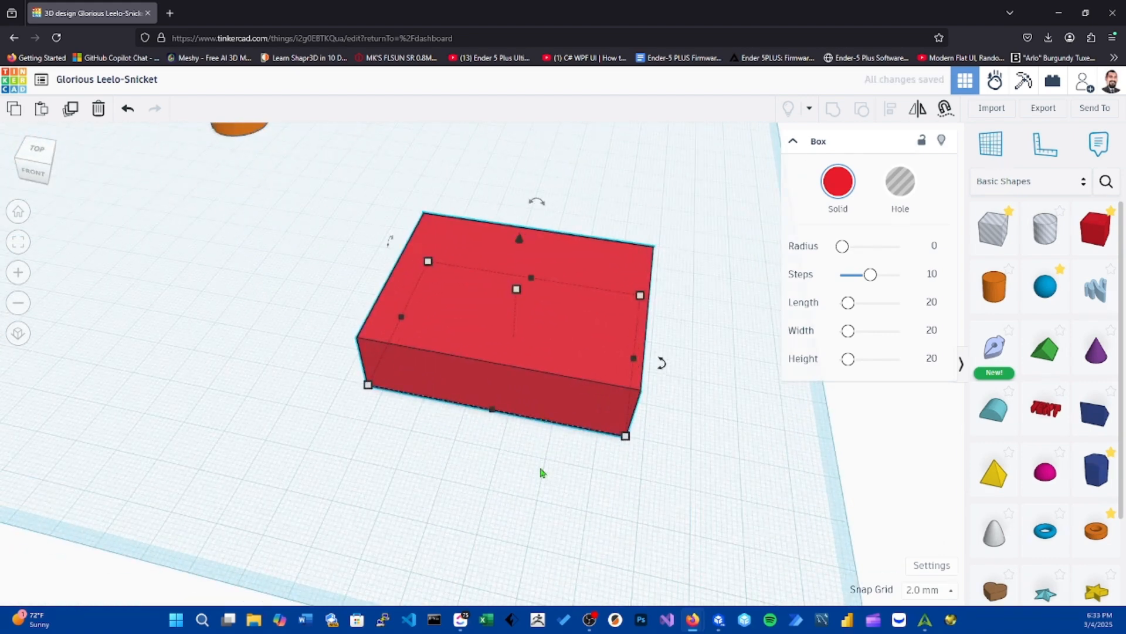
right_click_drag(673, 486, 574, 490)
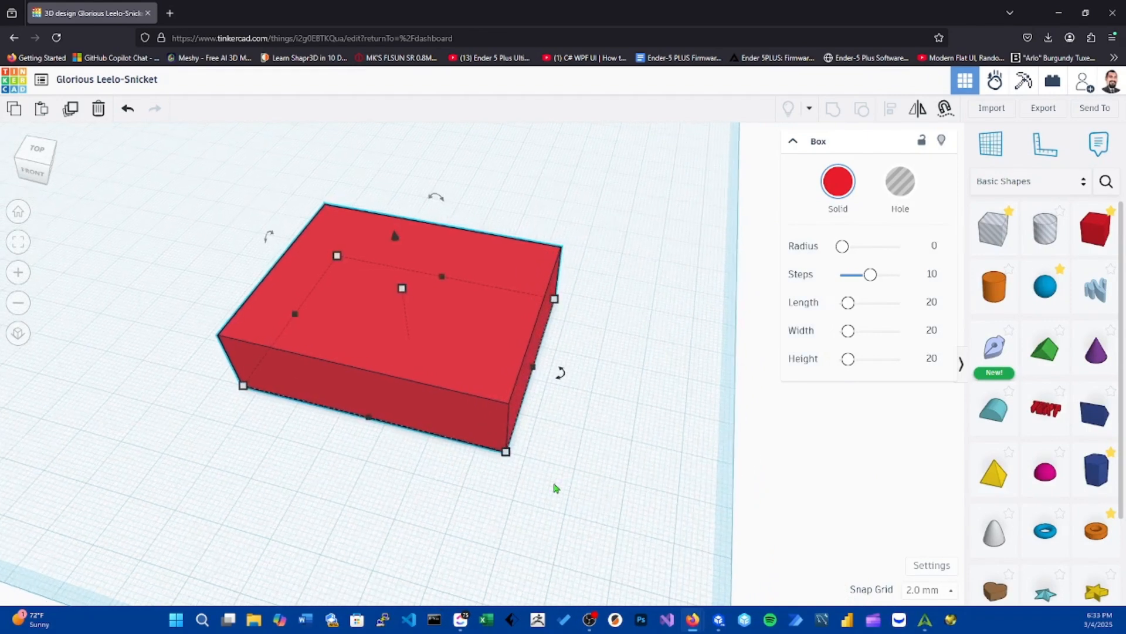
mouse_move(505, 452)
scroll(512, 458, "up", 1)
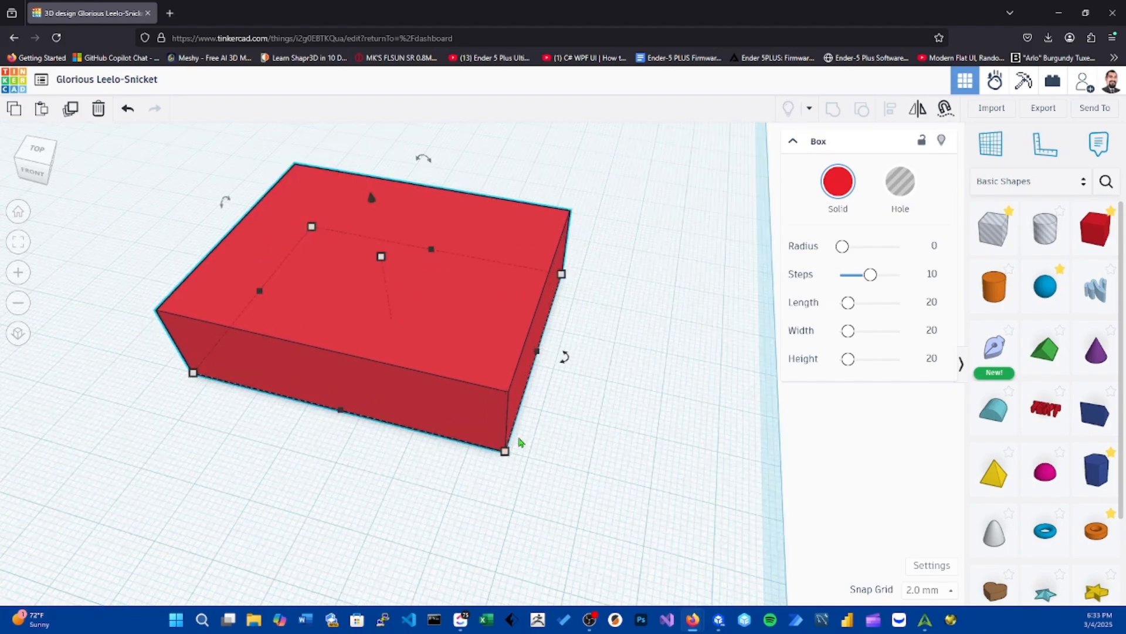
scroll(520, 446, "down", 2)
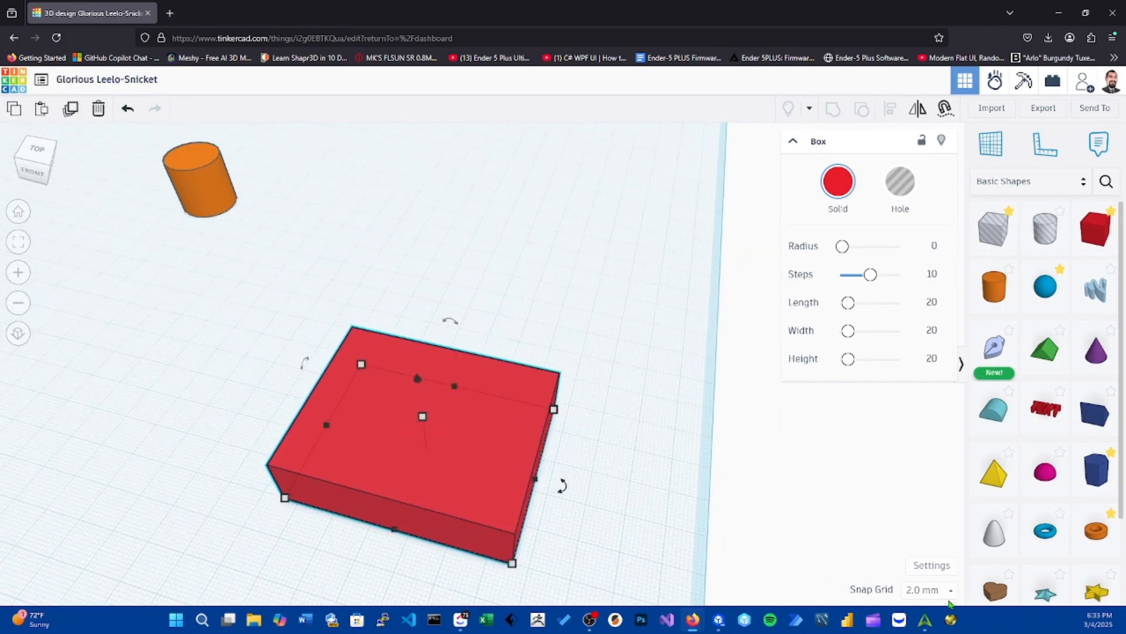
left_click(948, 592)
left_click(916, 423)
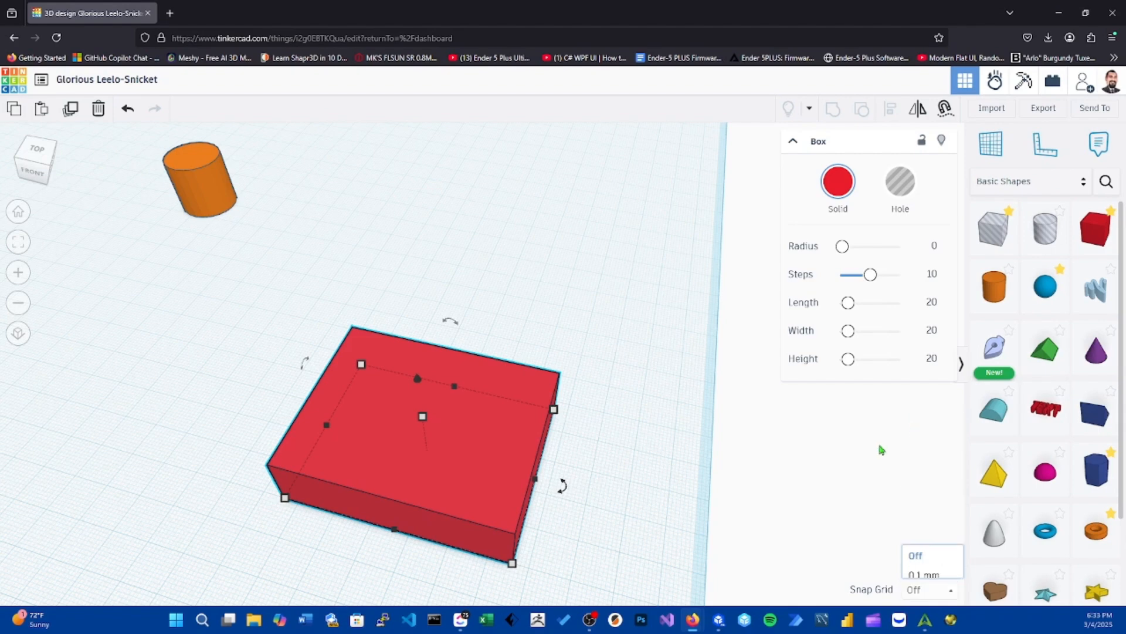
middle_click_drag(494, 594, 491, 455)
left_click_drag(512, 416, 443, 407)
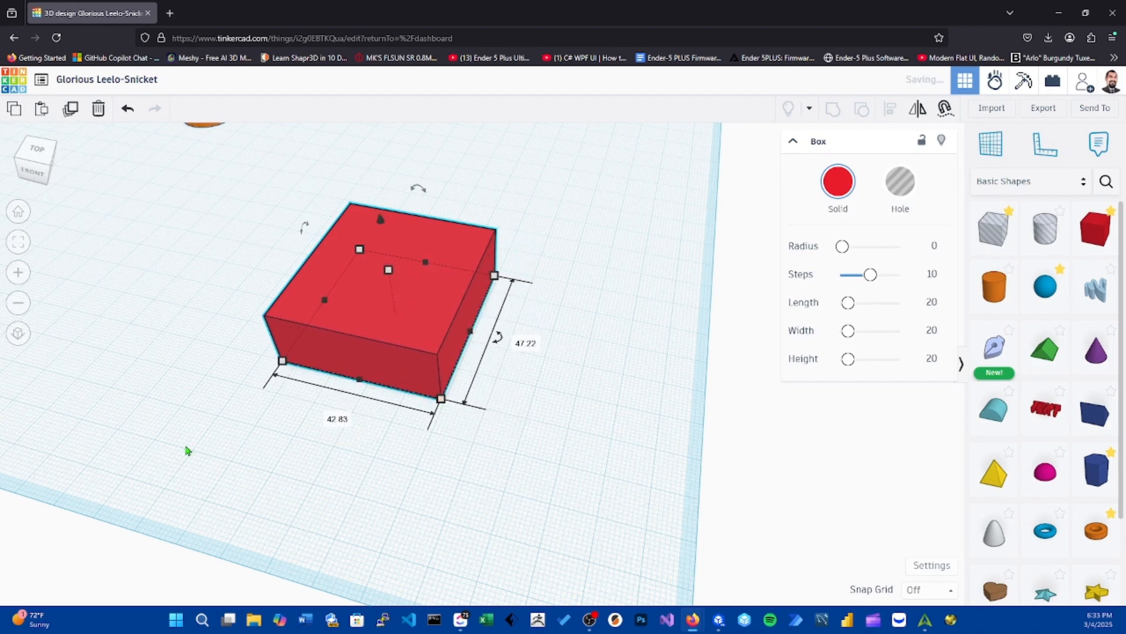
Set the snap grid to 1.0 mm, widen the box's base to about 54 mm by 48 mm and deselect it
left_click(930, 590)
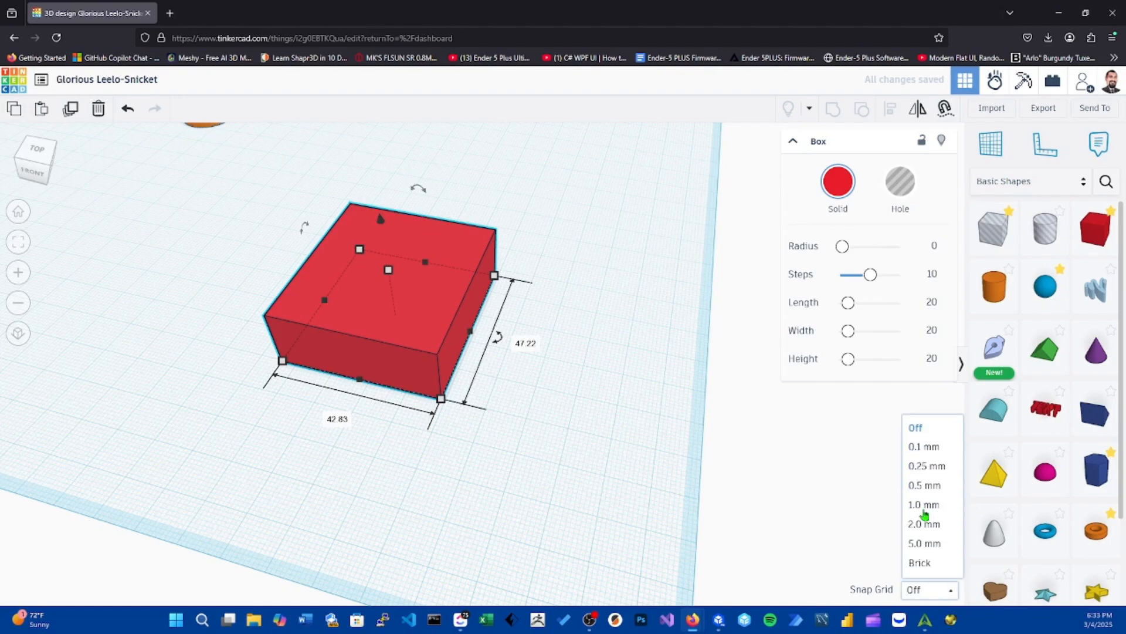
left_click(927, 503)
left_click_drag(441, 401, 485, 410)
left_click(554, 454)
Examine the whole workplane with the cylinder and the box from the raised front view
middle_click_drag(183, 397, 300, 453)
scroll(282, 387, "down", 3)
right_click_drag(278, 430, 375, 439)
middle_click_drag(245, 358, 352, 322)
right_click_drag(274, 346, 287, 352)
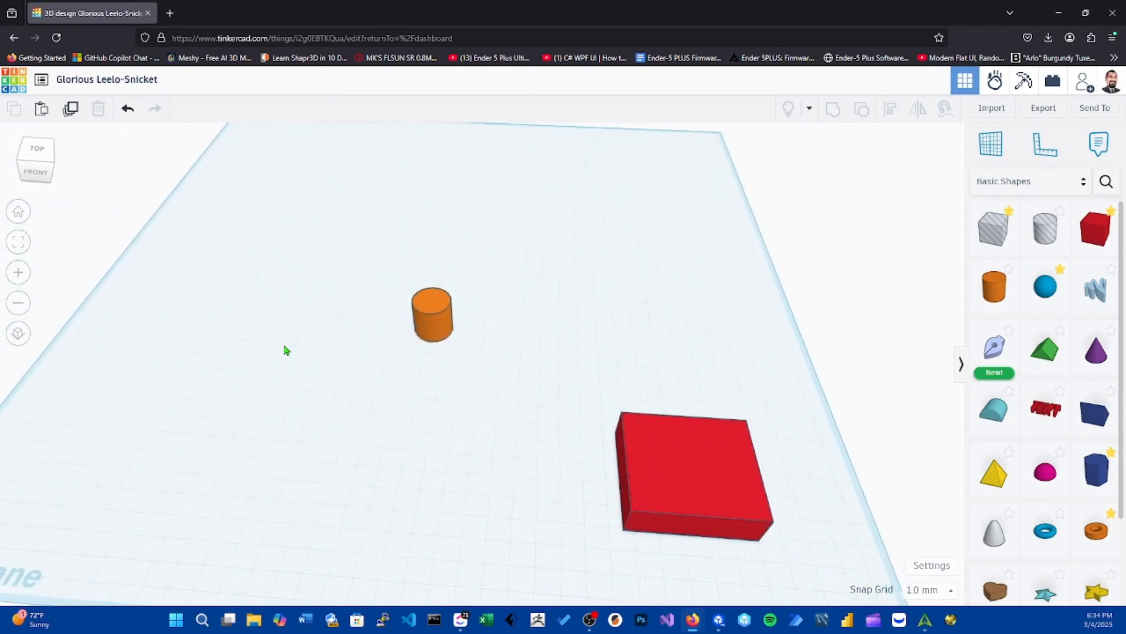
scroll(287, 353, "down", 1)
middle_click_drag(314, 359, 379, 409)
middle_click_drag(431, 502, 395, 449)
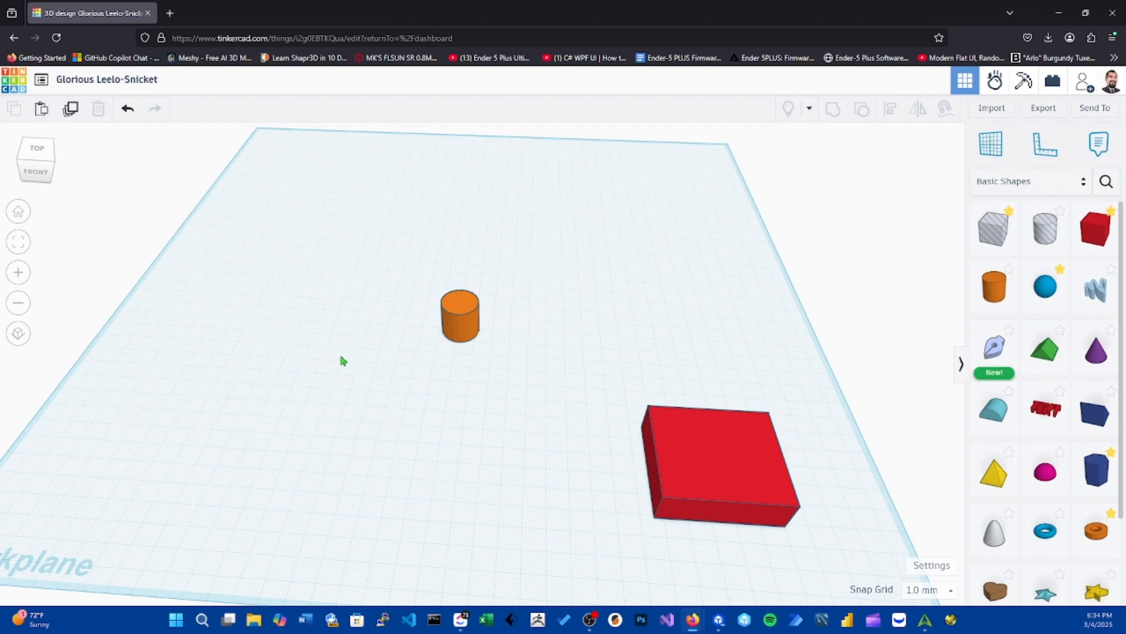
right_click_drag(493, 397, 502, 397)
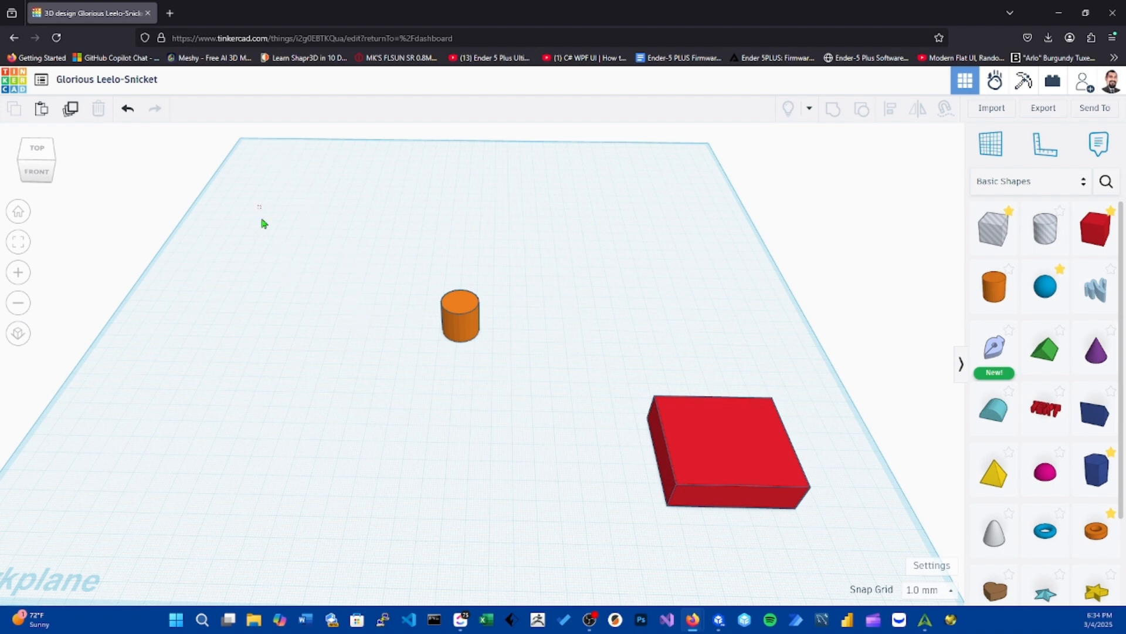
Select the cylinder, stretch its base freehand into a larger oval toward the workplane's front edge and deselect it
left_click_drag(272, 252, 545, 390)
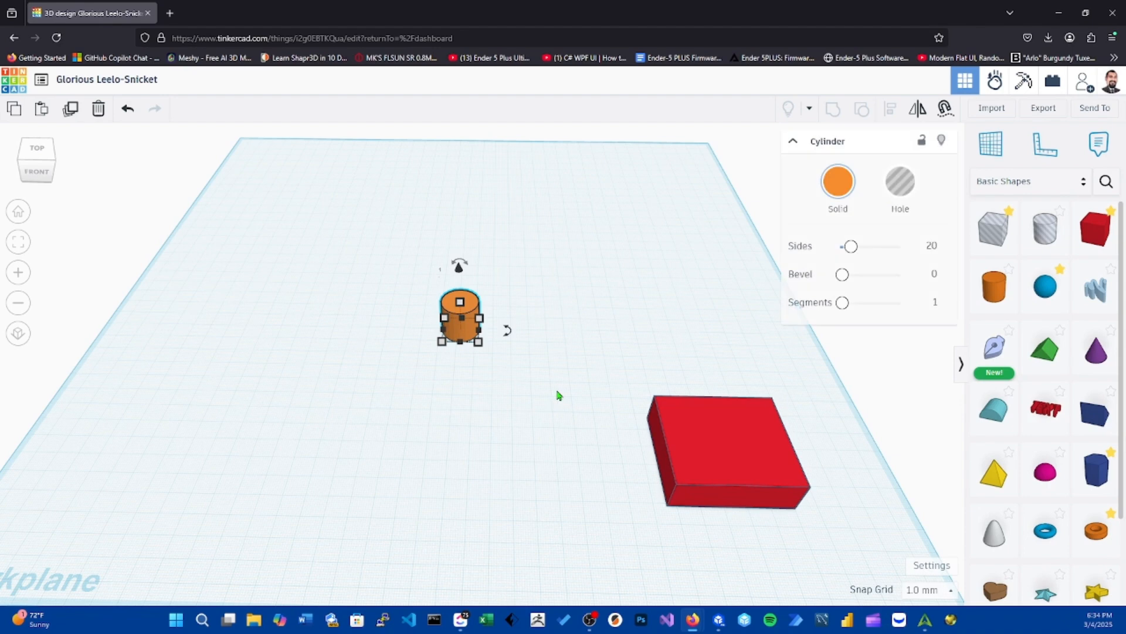
left_click(528, 307)
left_click(474, 325)
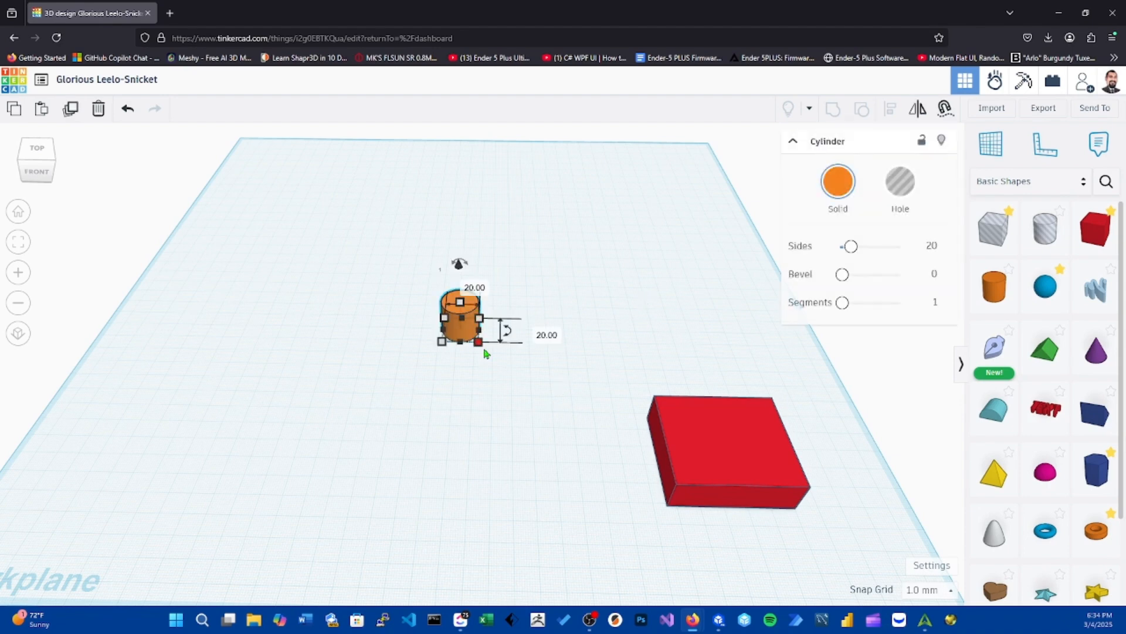
left_click_drag(486, 367, 574, 430)
left_click(596, 294)
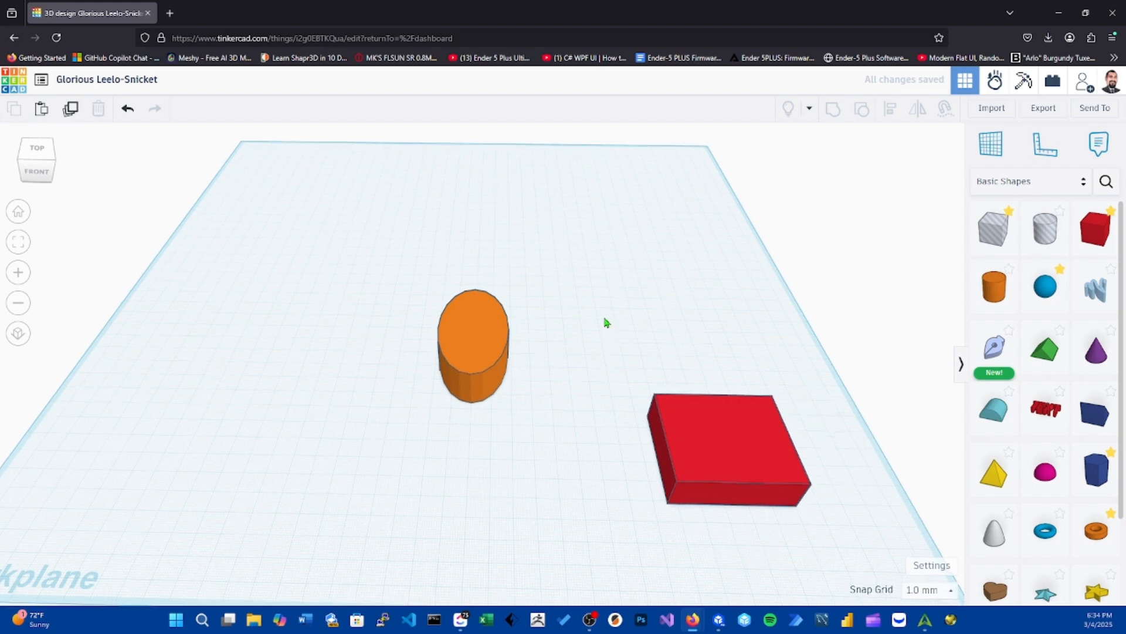
Orbit around the workplane to examine the oval cylinder and the box from the back and the front
right_click_drag(604, 322, 193, 300)
right_click_drag(659, 393, 379, 444)
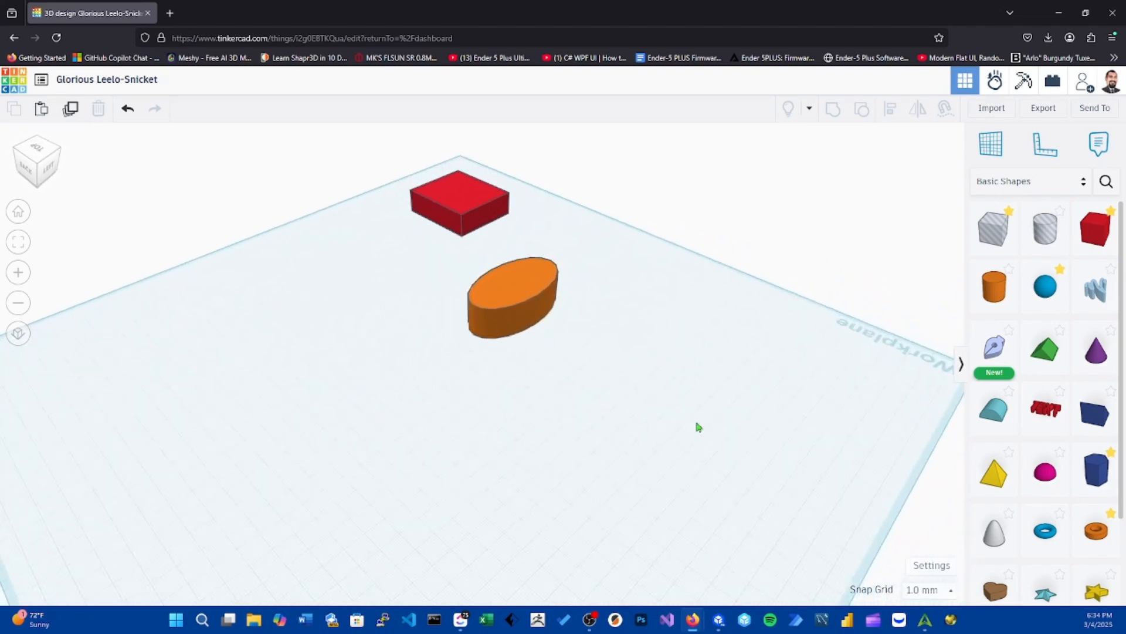
right_click_drag(754, 380, 350, 355)
middle_click_drag(348, 351, 371, 342)
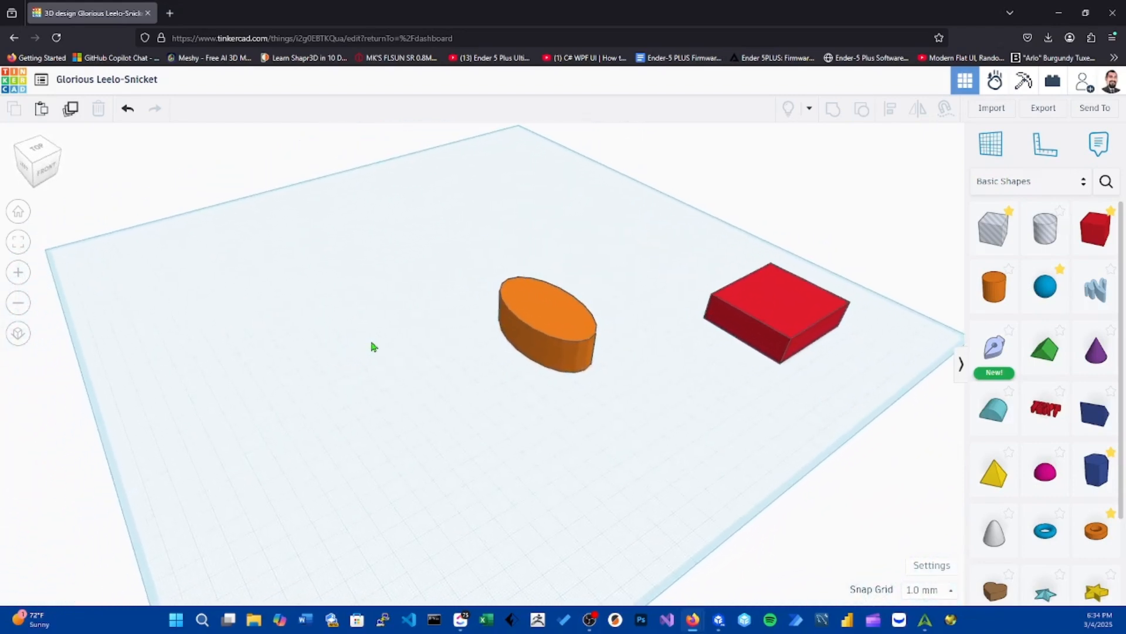
right_click(371, 343)
left_click(354, 318)
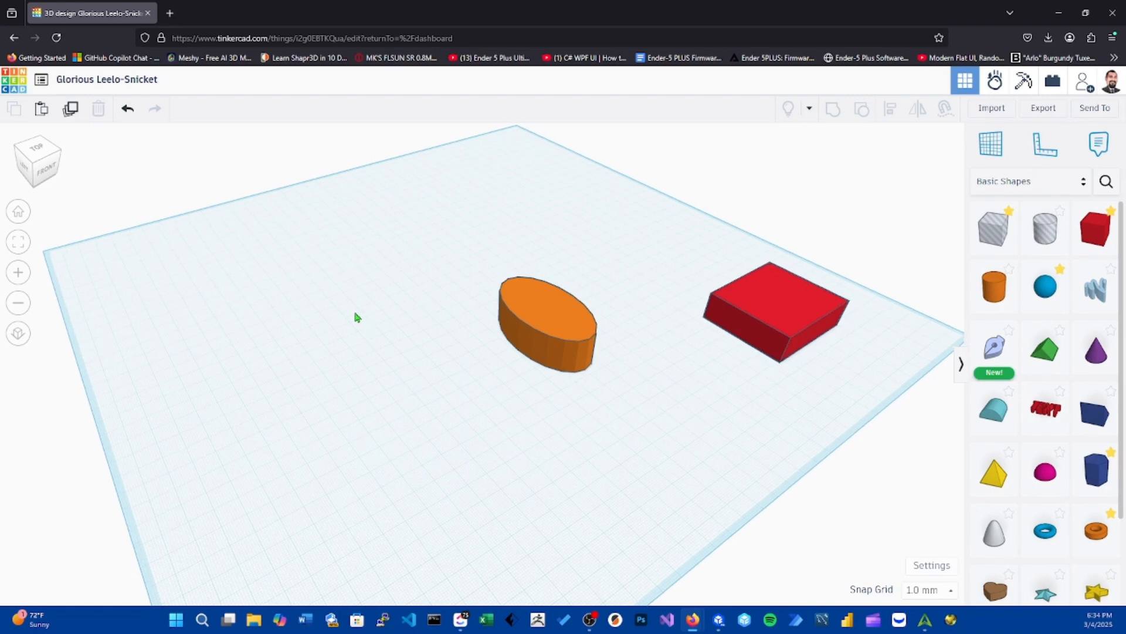
right_click_drag(668, 408, 469, 386)
right_click_drag(395, 317, 610, 369)
right_click_drag(469, 364, 634, 397)
right_click_drag(739, 380, 525, 320)
left_click(565, 243)
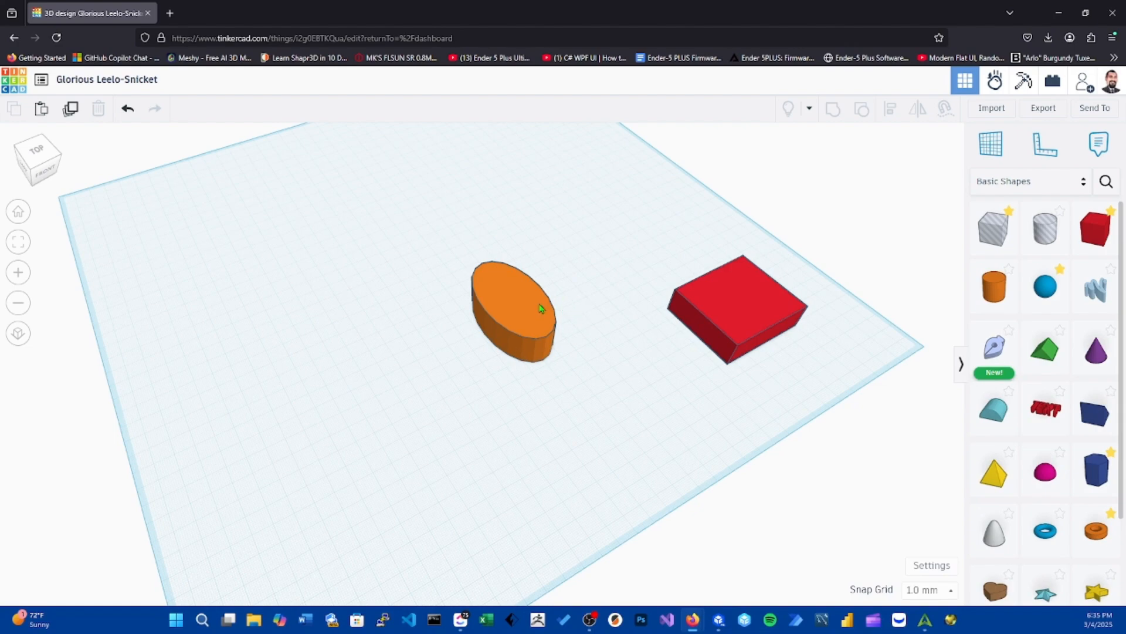
Examine the oval cylinder up close and return to a front view of the whole workplane
scroll(553, 317, "up", 10)
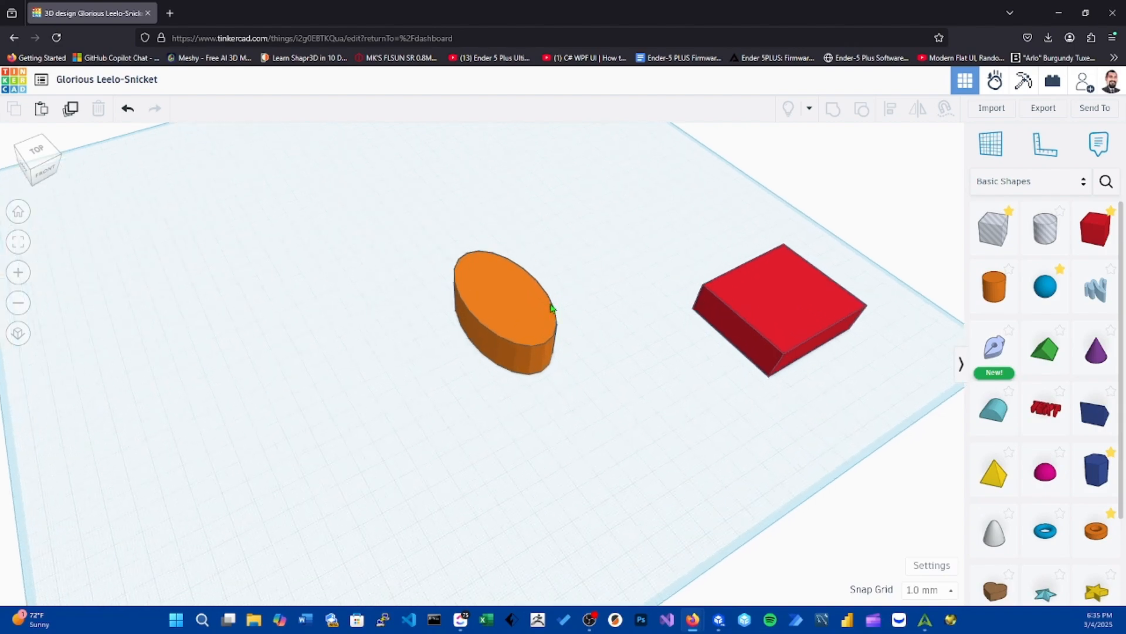
scroll(546, 303, "down", 8)
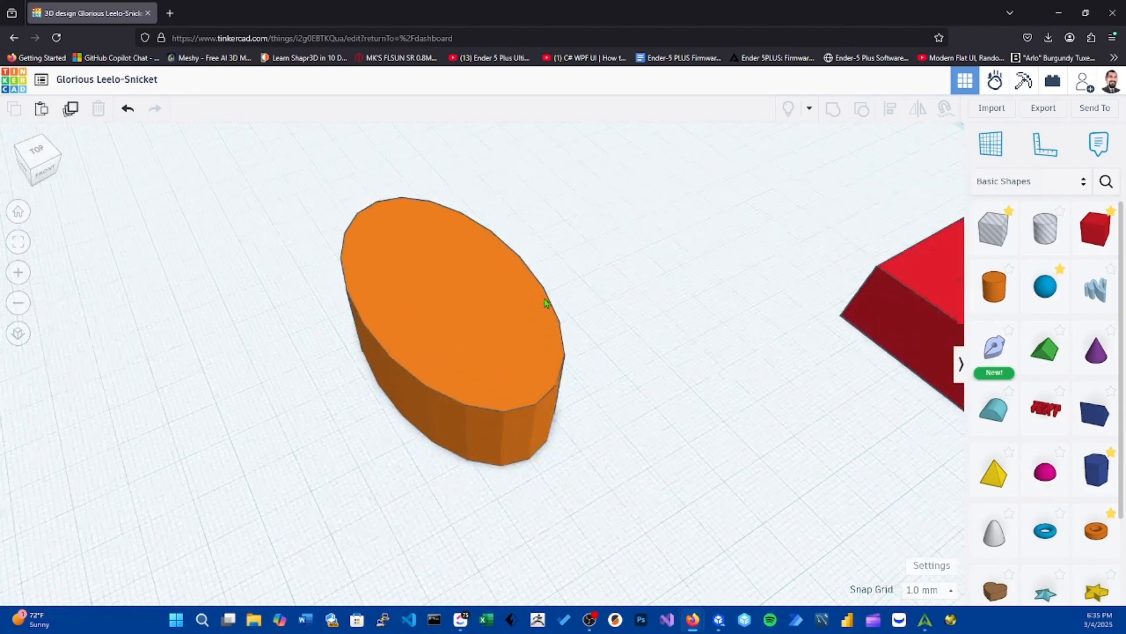
scroll(543, 305, "up", 1)
scroll(542, 305, "up", 3)
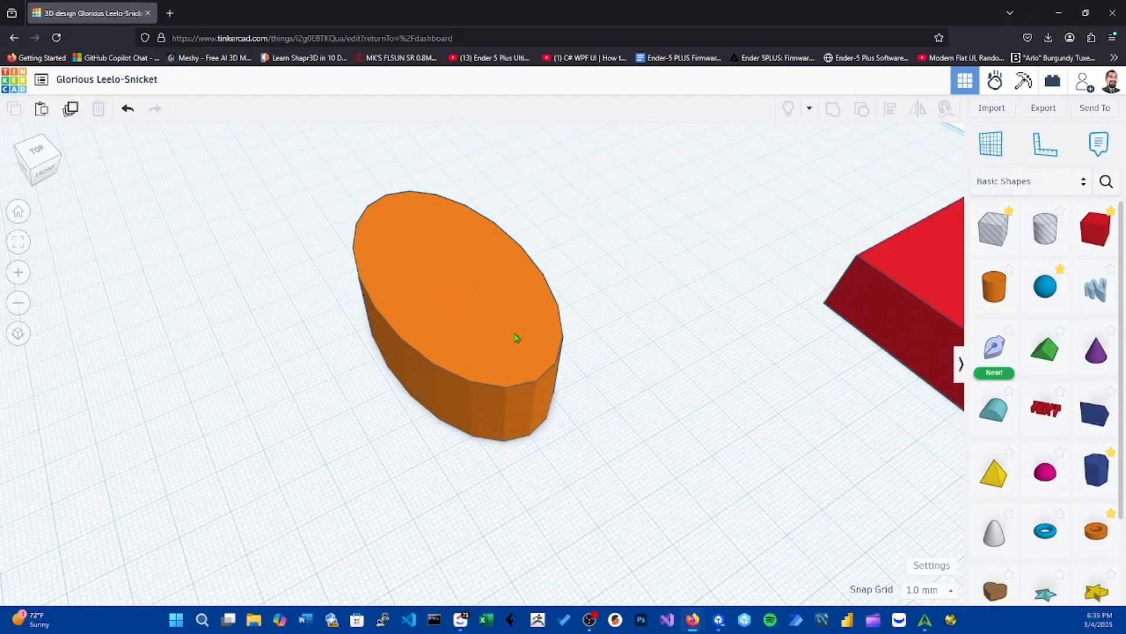
scroll(533, 323, "down", 3)
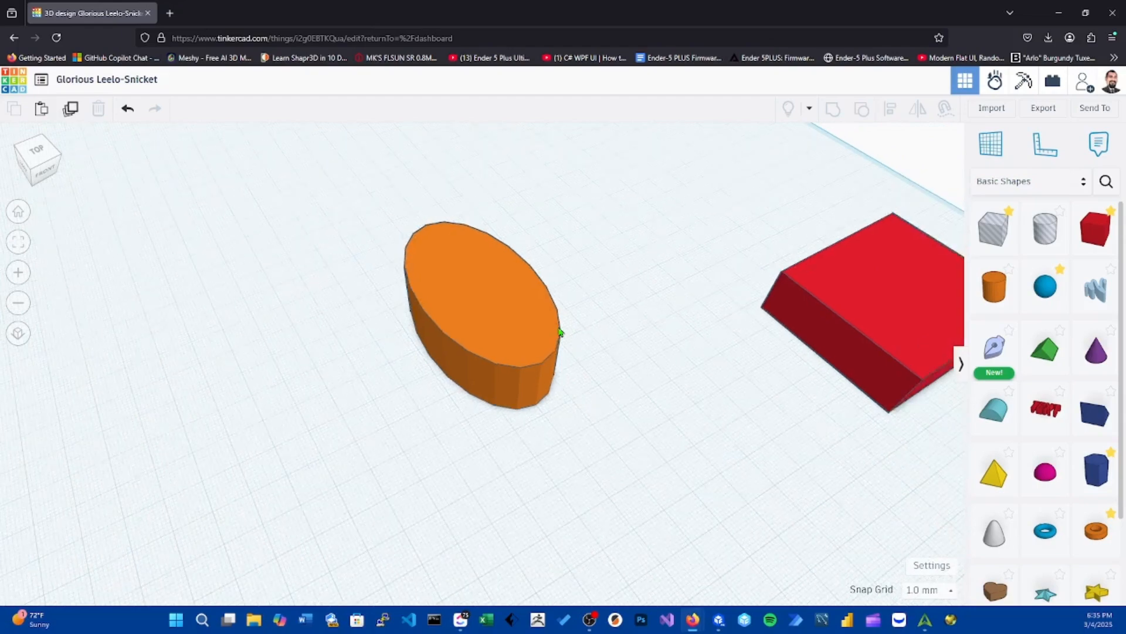
right_click_drag(692, 301, 581, 275)
scroll(575, 294, "down", 4)
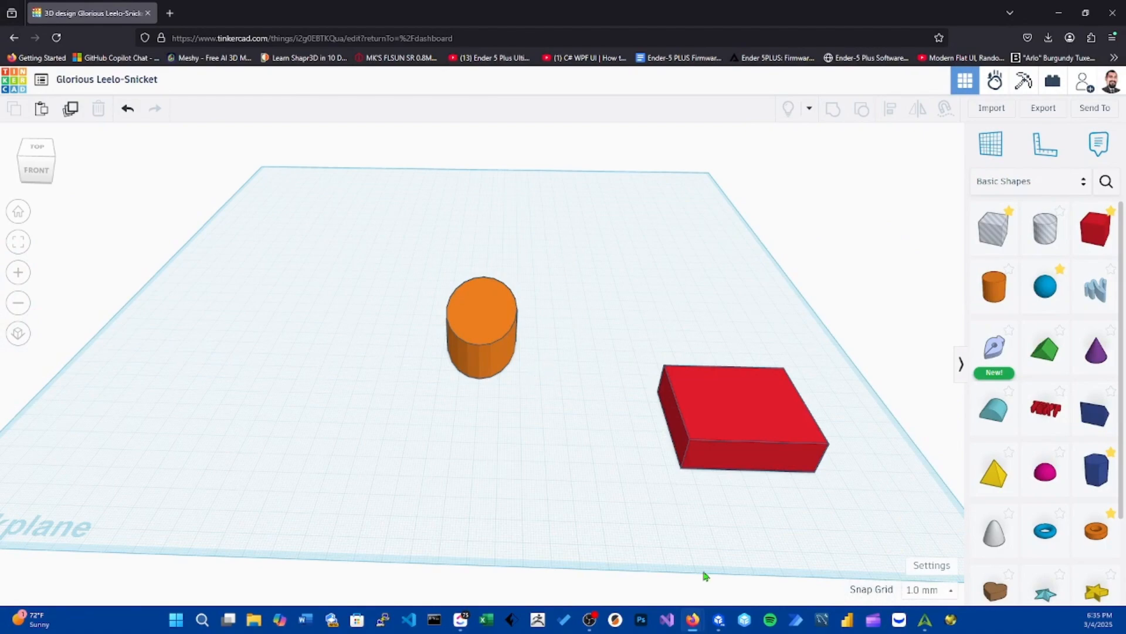
Change the workspace background colour to the near-black preset and close the workspace settings
left_click(934, 566)
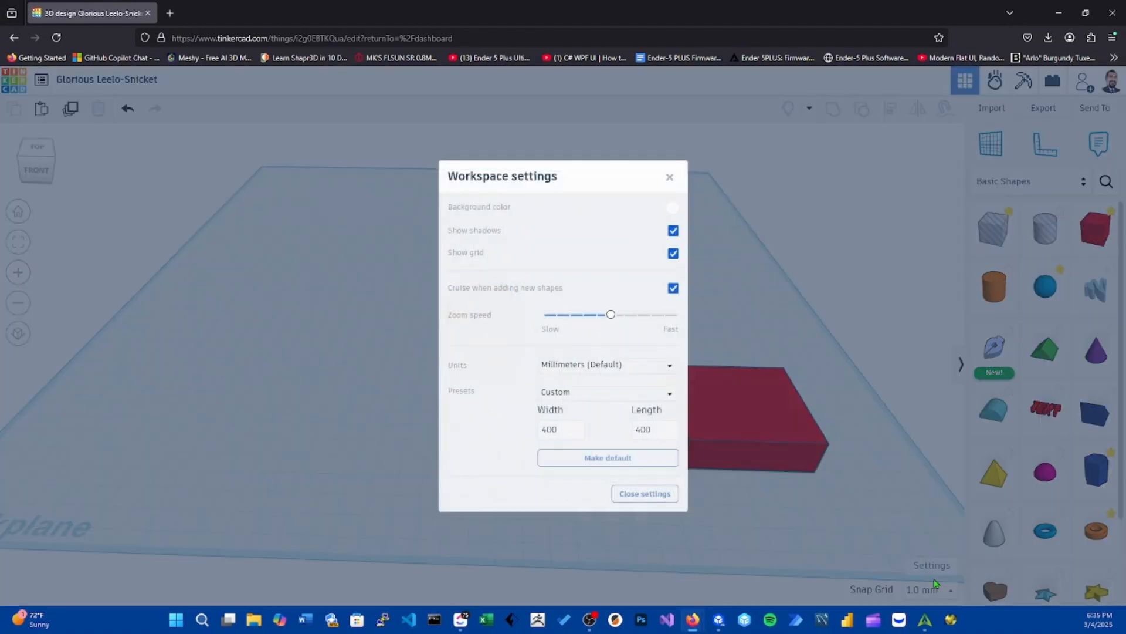
left_click(672, 207)
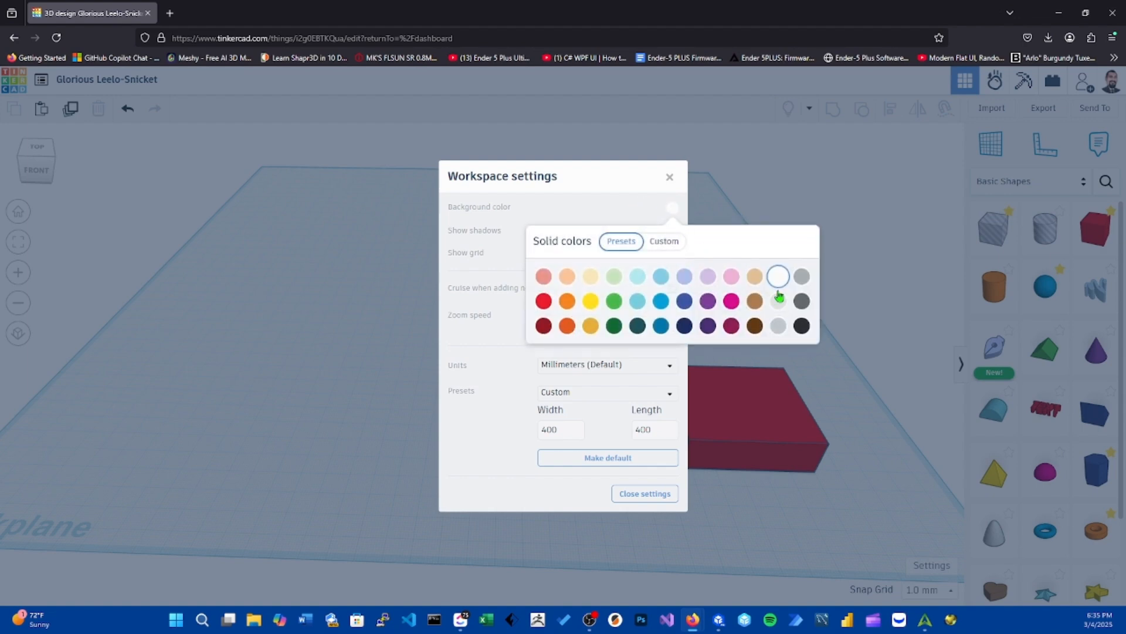
left_click(802, 326)
left_click(793, 215)
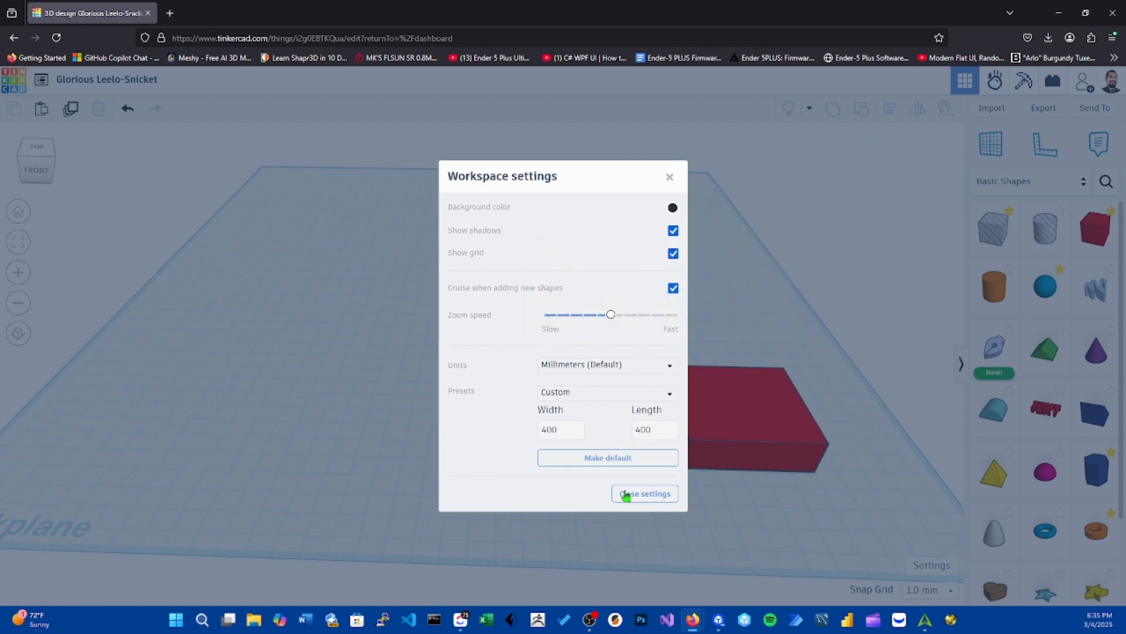
left_click(626, 493)
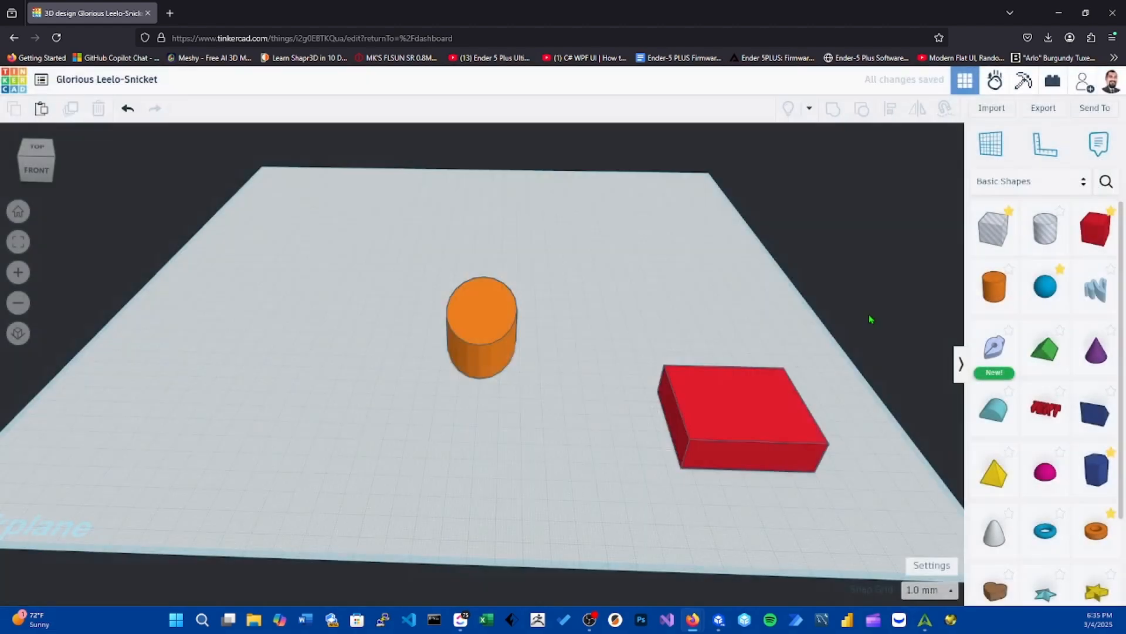
Switch the workspace units to inches and check the red box's base dimensions in the new units
left_click(927, 569)
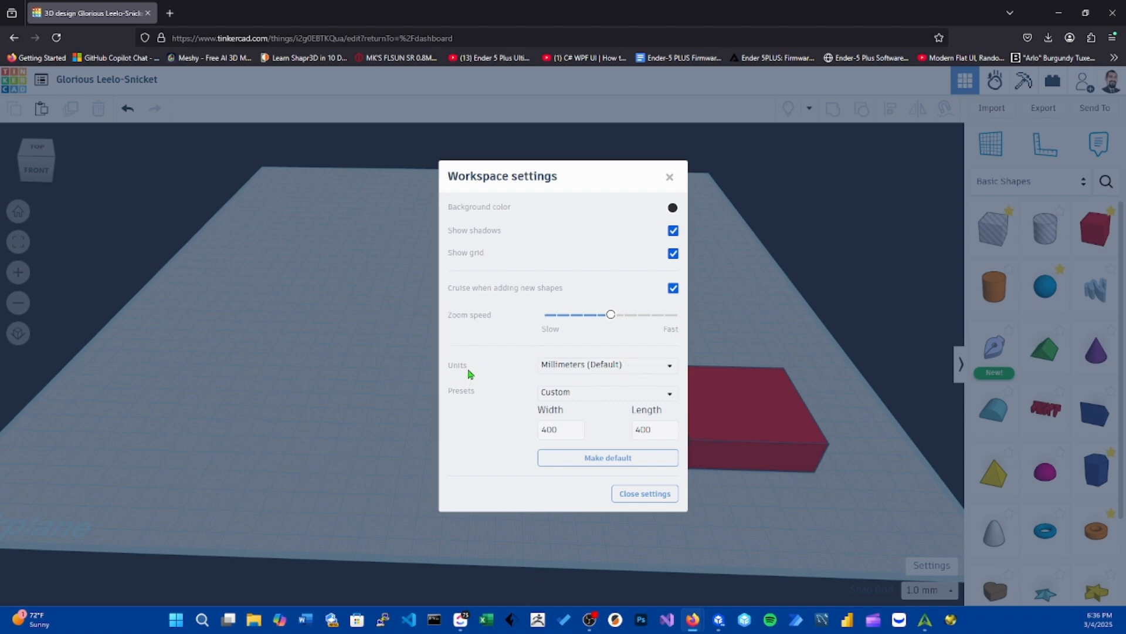
left_click(606, 366)
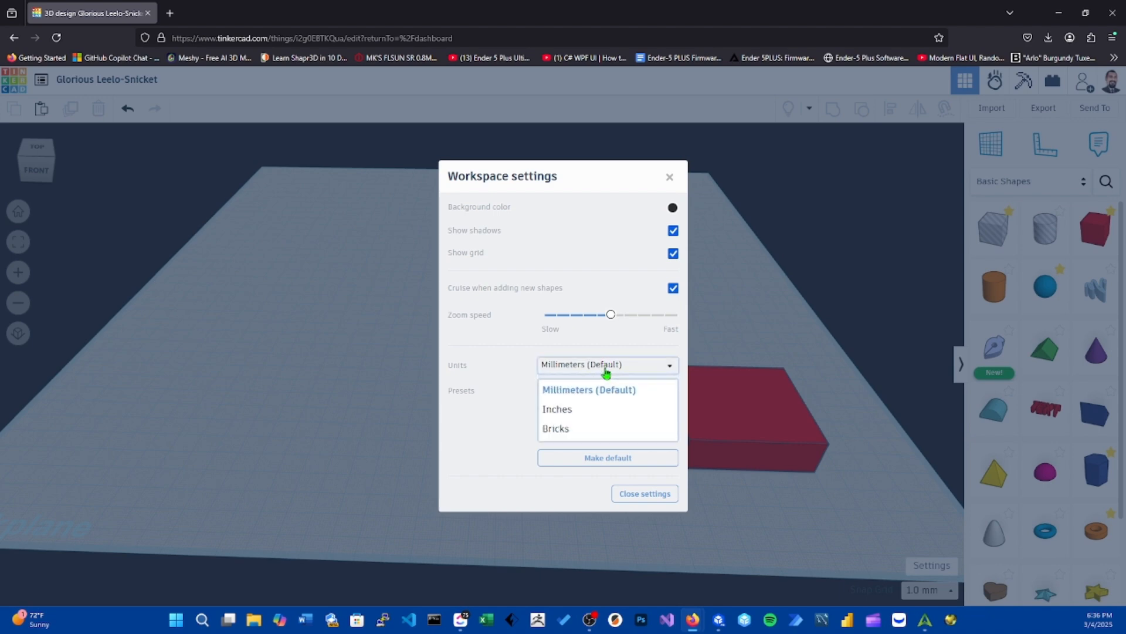
left_click(611, 414)
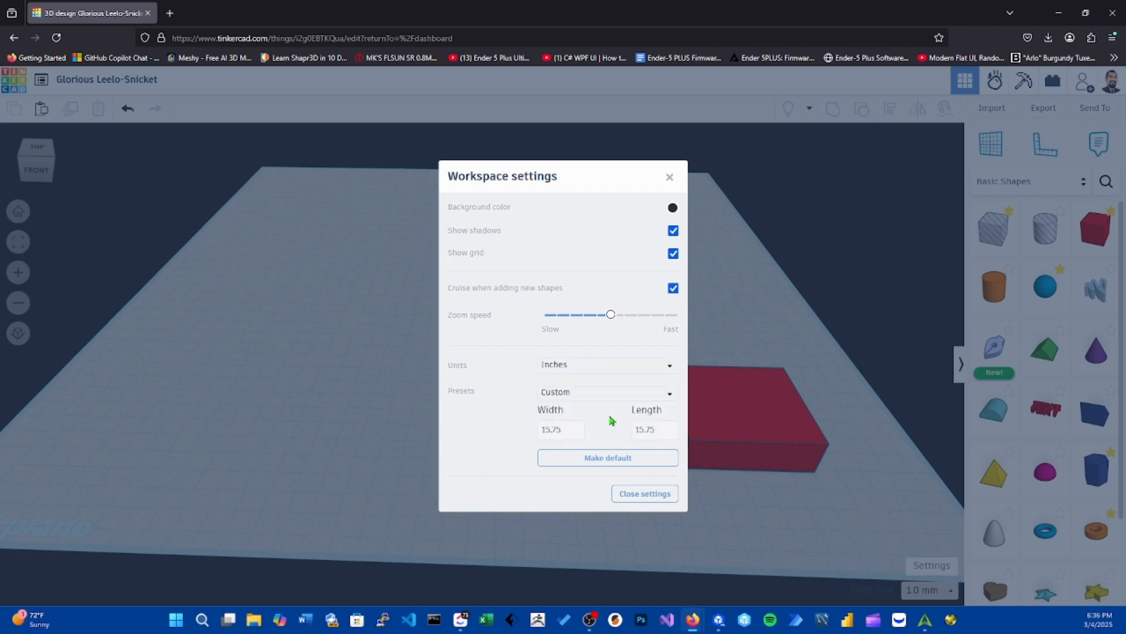
left_click(549, 429)
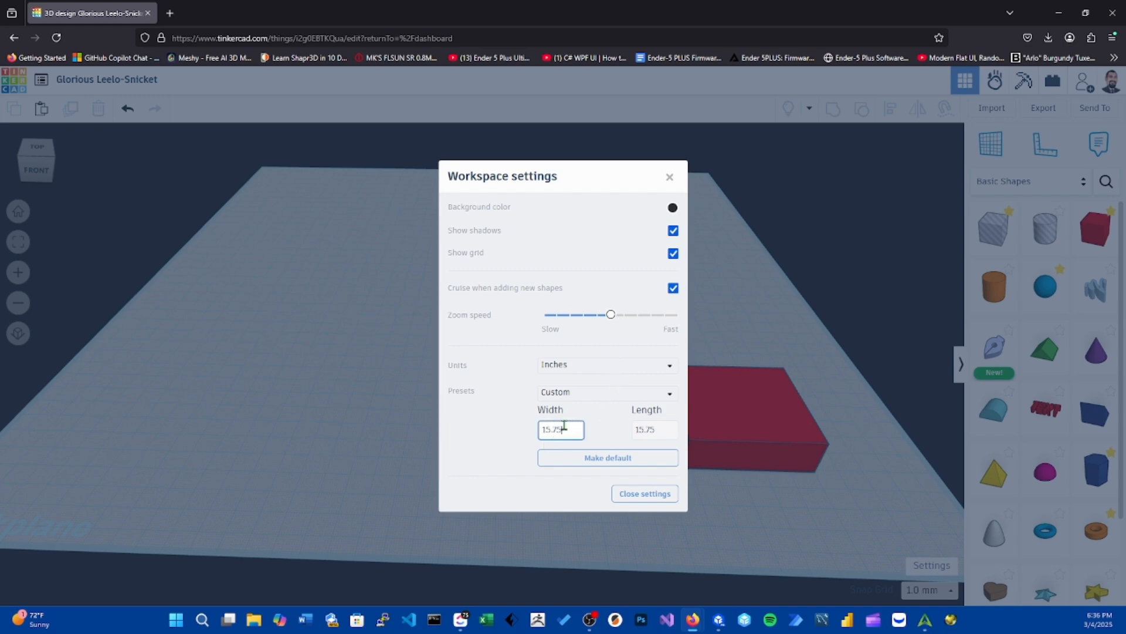
left_click_drag(564, 424, 533, 432)
left_click(673, 498)
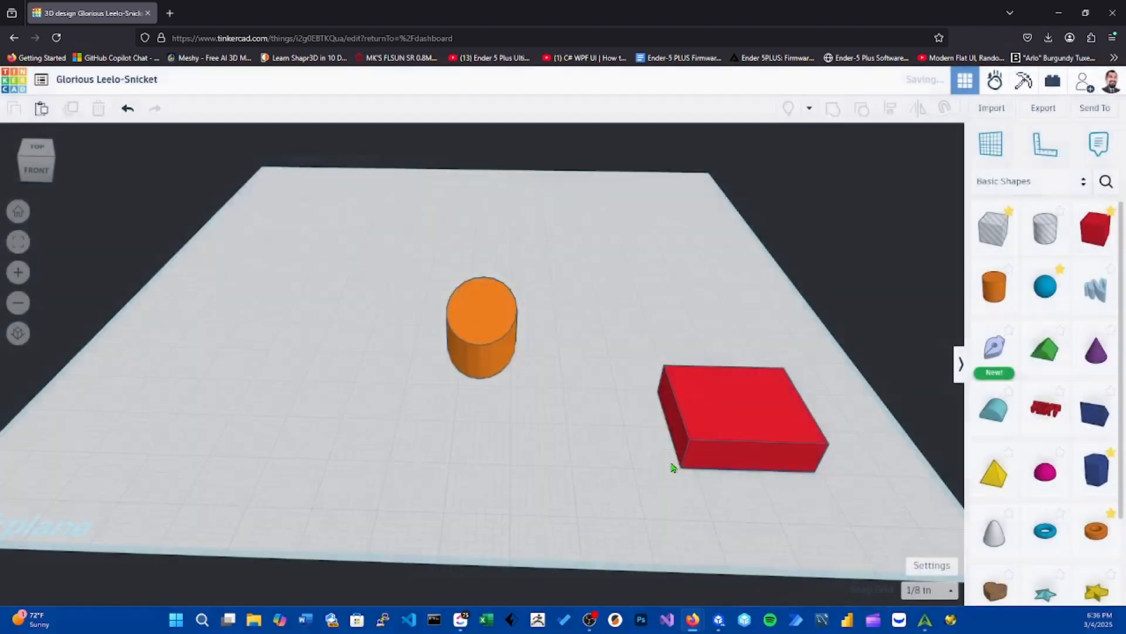
left_click(747, 417)
right_click_drag(733, 340, 642, 495)
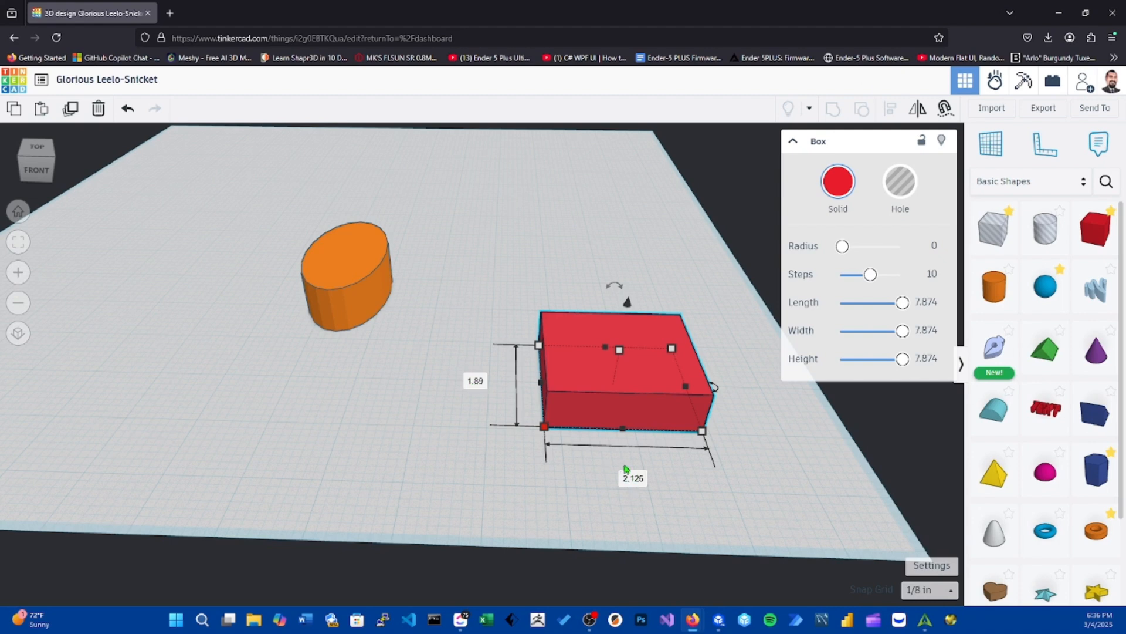
middle_click_drag(289, 384, 340, 414)
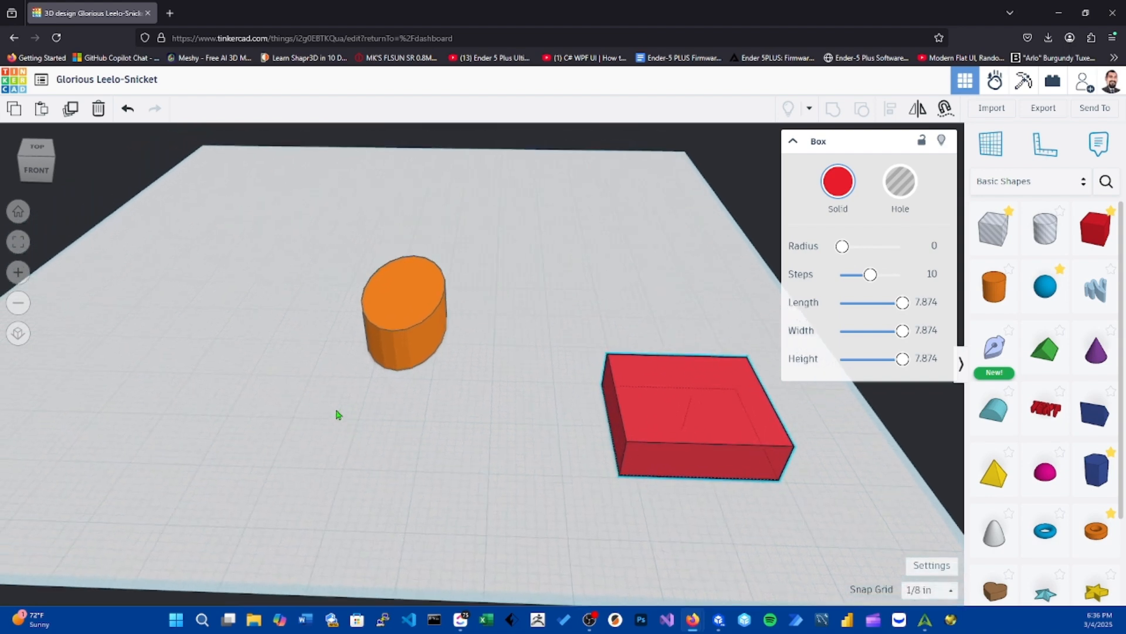
middle_click_drag(420, 440, 468, 463)
right_click_drag(290, 392, 322, 378)
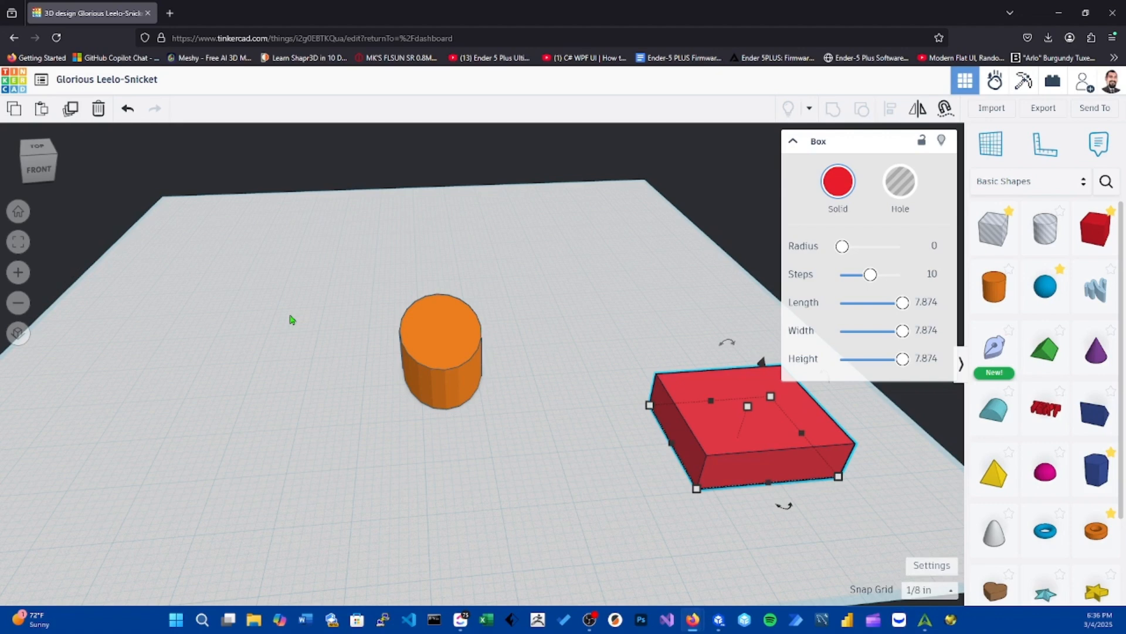
scroll(244, 341, "down", 1)
middle_click_drag(245, 280, 266, 321)
middle_click_drag(310, 385, 304, 353)
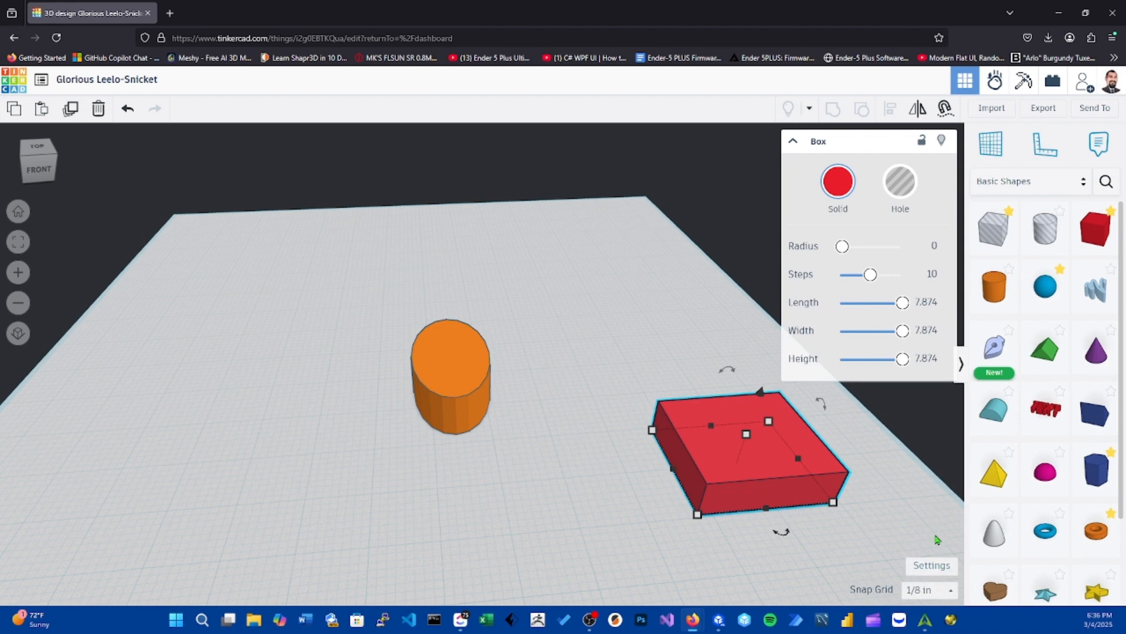
Switch the workspace units back to Millimeters (Default) and close the workspace settings
right_click(936, 570)
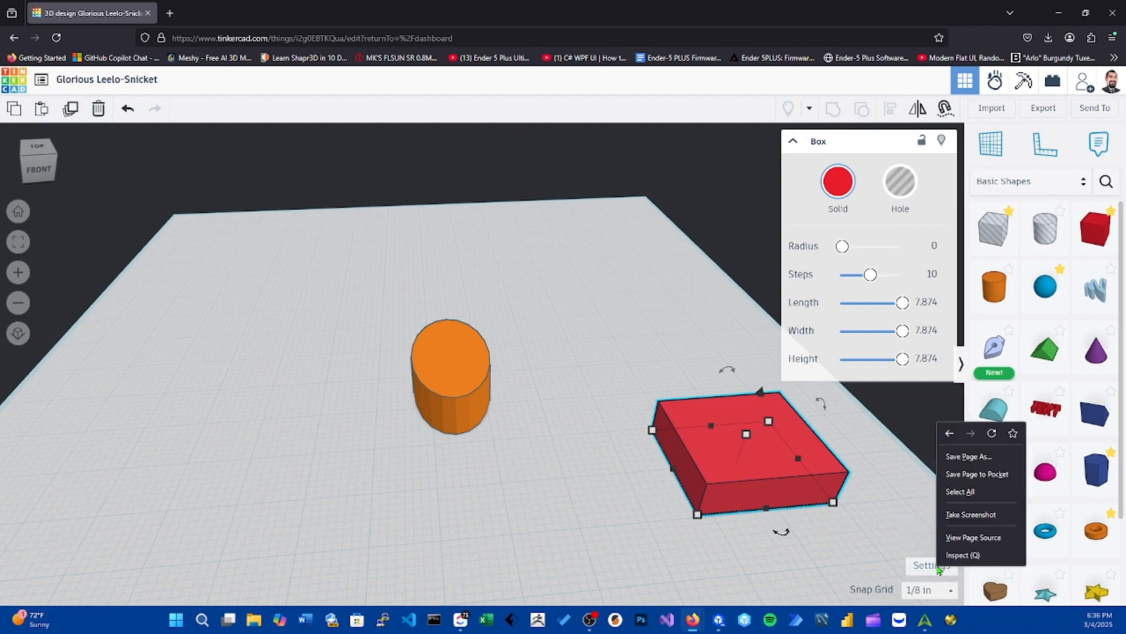
left_click(932, 574)
left_click(931, 574)
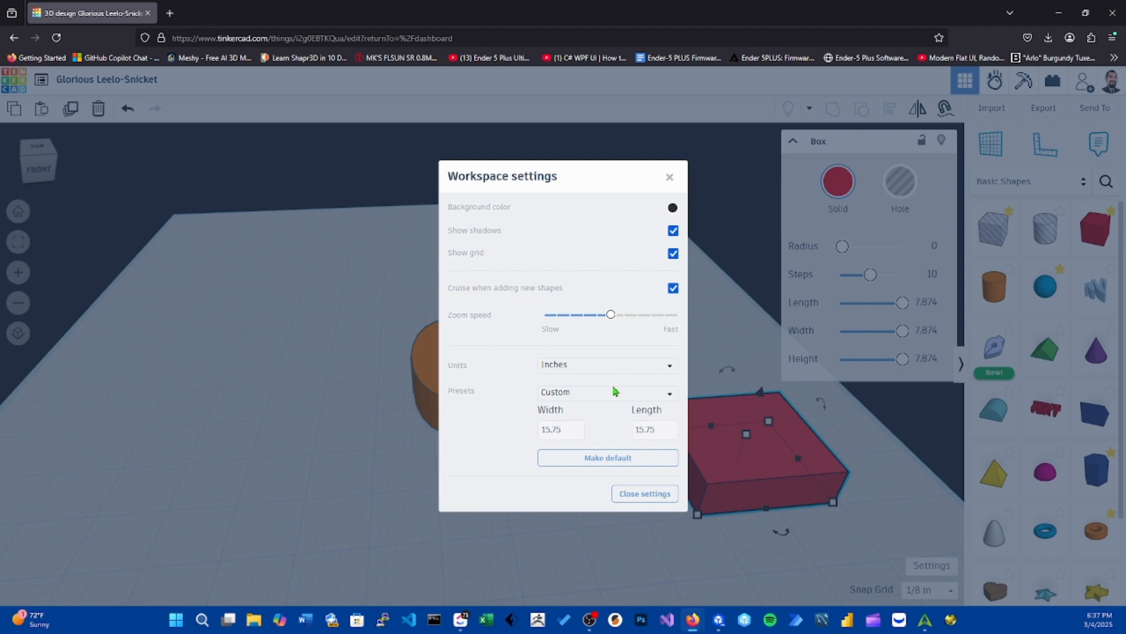
left_click(591, 368)
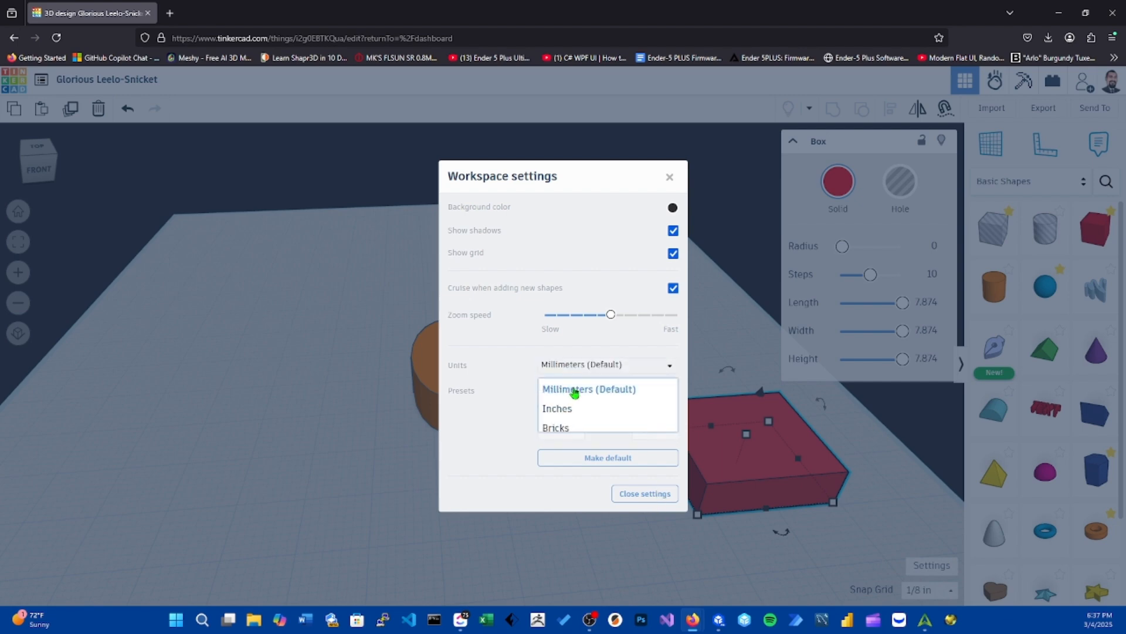
left_click(576, 389)
left_click(643, 494)
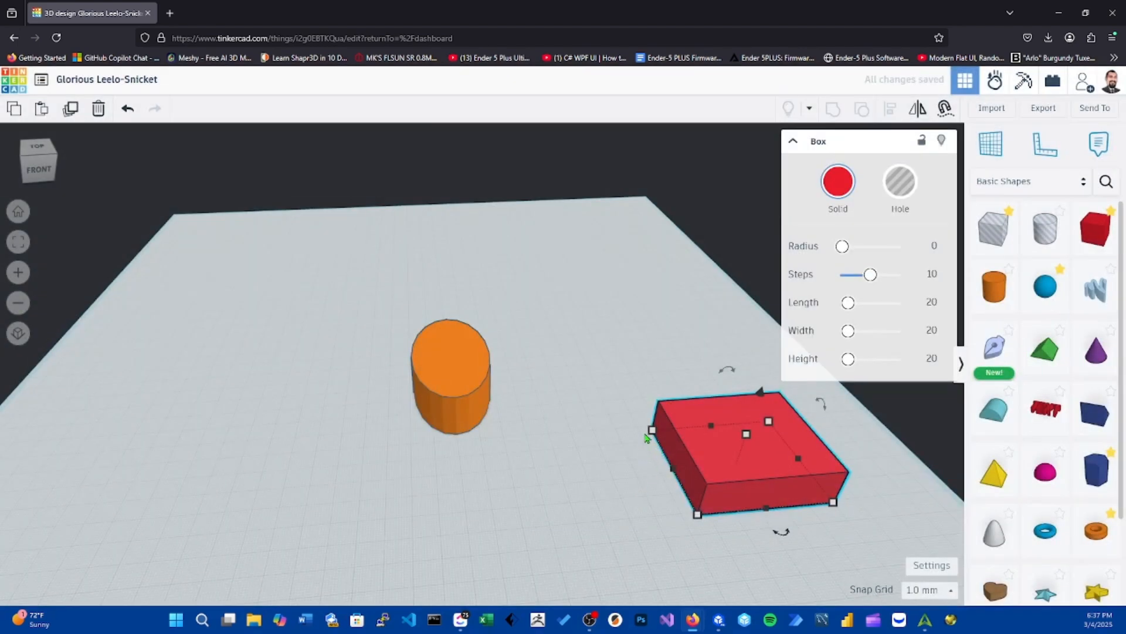
Deselect the red box and examine both shapes from a front view that takes in the workplane
mouse_move(650, 431)
right_click_drag(749, 506, 703, 483)
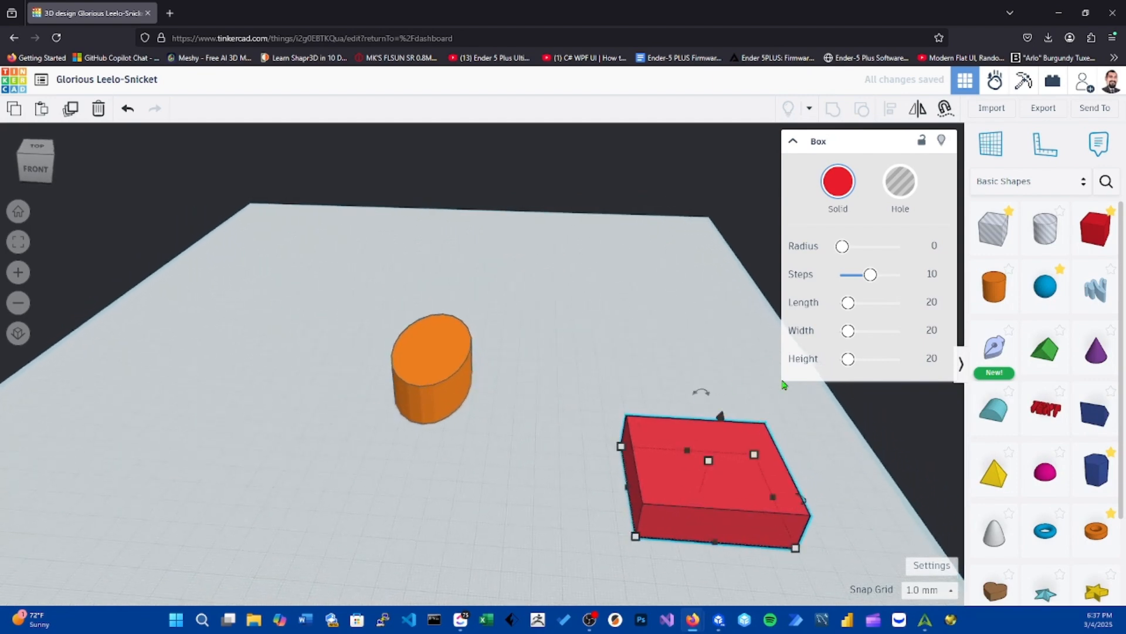
middle_click_drag(688, 285, 624, 248)
left_click(624, 248)
scroll(514, 177, "down", 2)
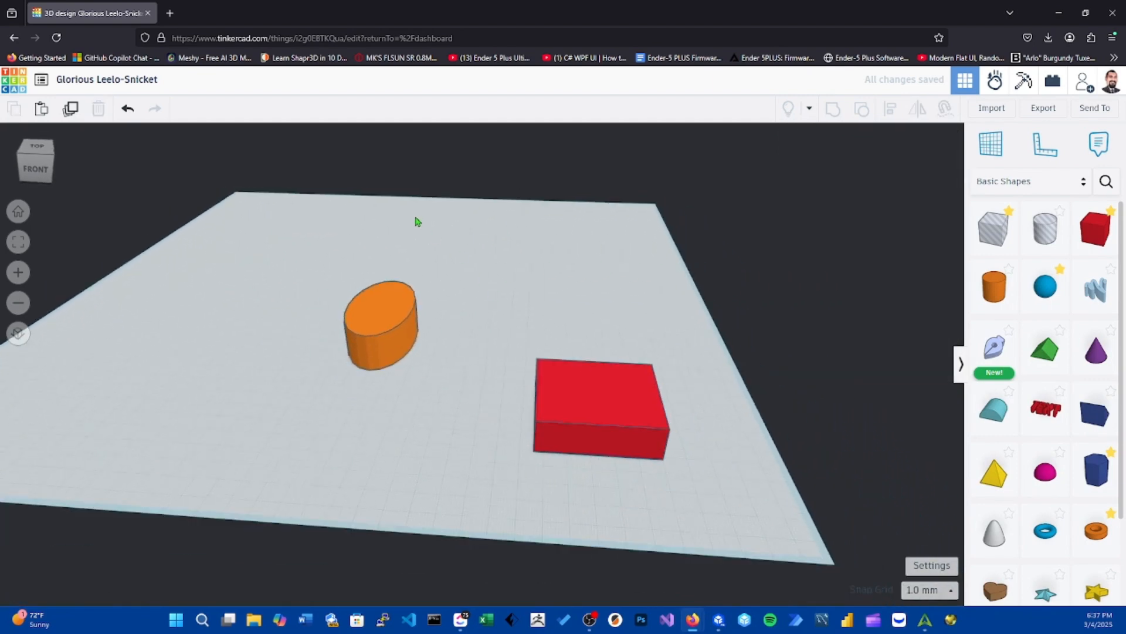
middle_click_drag(415, 220, 651, 280)
right_click_drag(578, 284, 608, 334)
right_click_drag(623, 256, 602, 264)
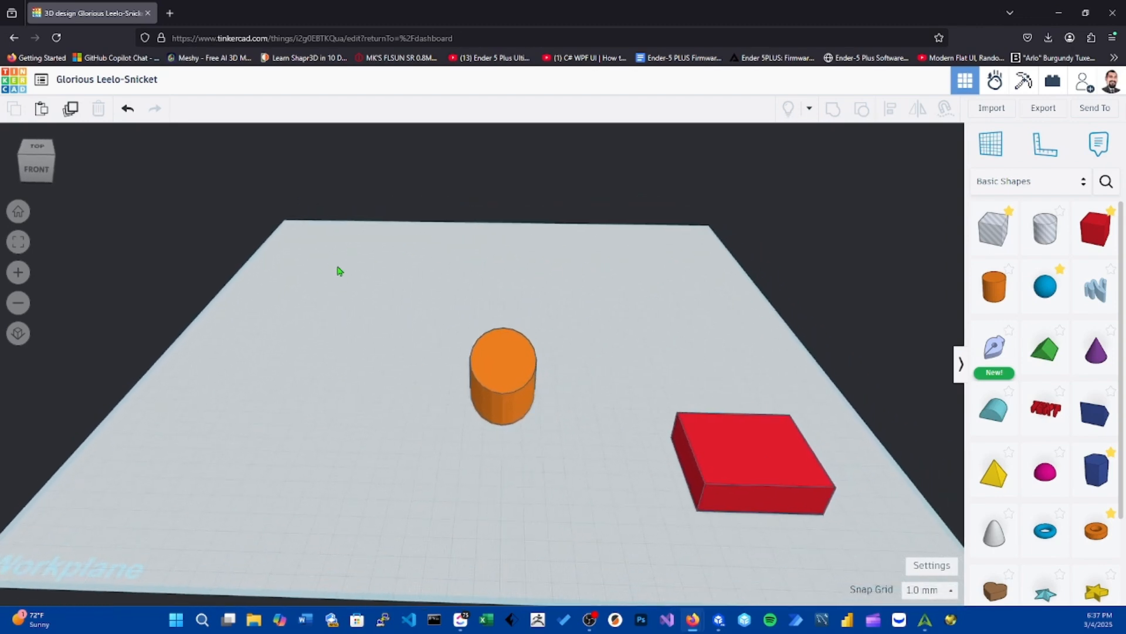
View the workplane from the standard front, right and back sides using the view cube
mouse_move(41, 162)
left_mouse_down()
mouse_move(60, 152)
mouse_move(24, 175)
mouse_move(36, 150)
mouse_move(83, 188)
mouse_move(96, 176)
mouse_move(76, 186)
mouse_move(46, 168)
mouse_move(23, 179)
mouse_move(29, 161)
mouse_move(18, 176)
mouse_move(37, 161)
left_mouse_up()
left_click(36, 161)
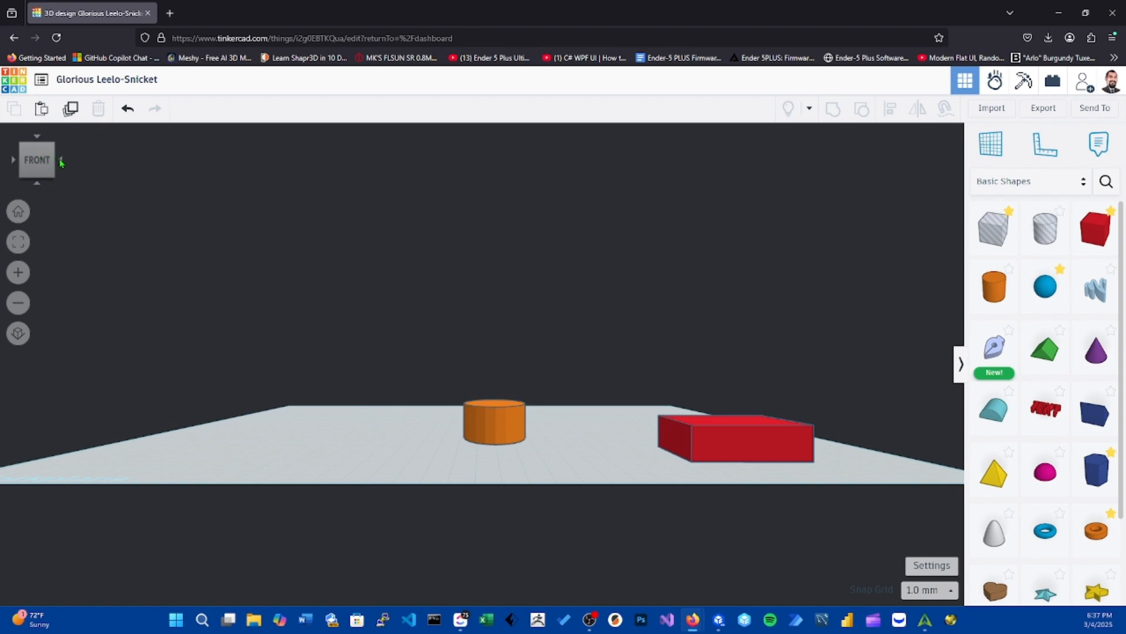
left_click(61, 160)
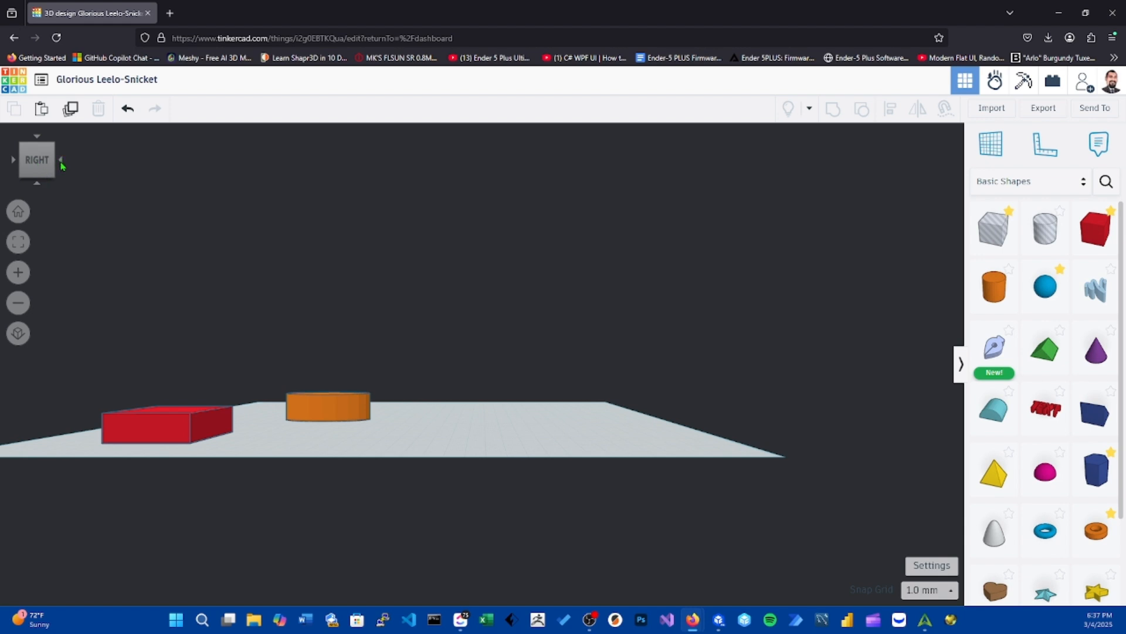
left_click(61, 162)
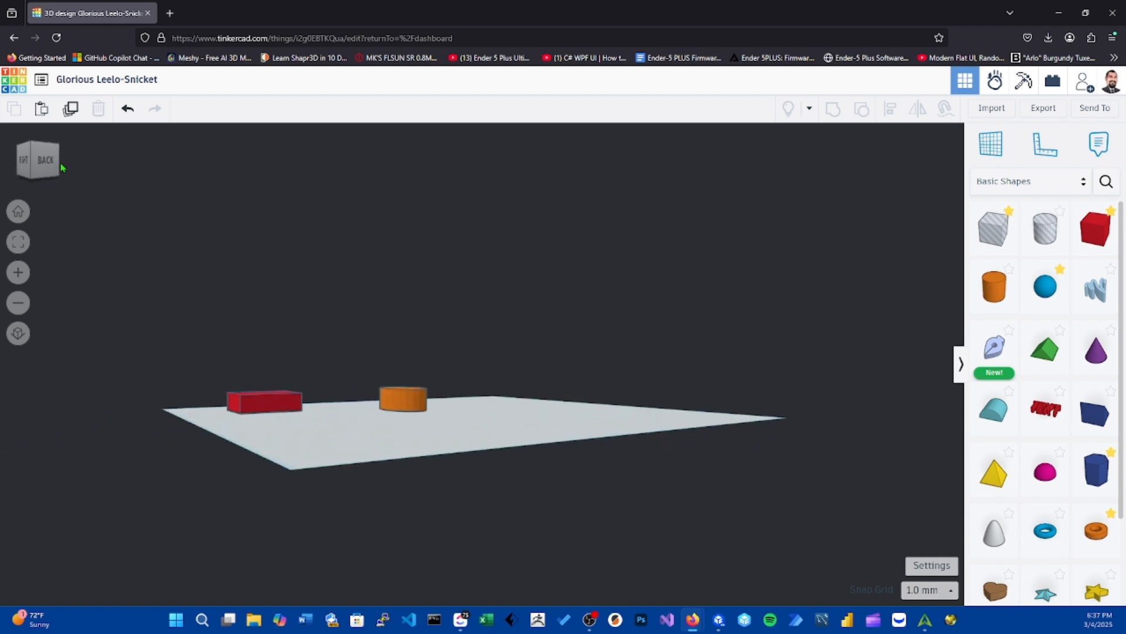
Inspect the shapes from the view cube's corner angles and from underneath, finishing in the top view
left_click(20, 147)
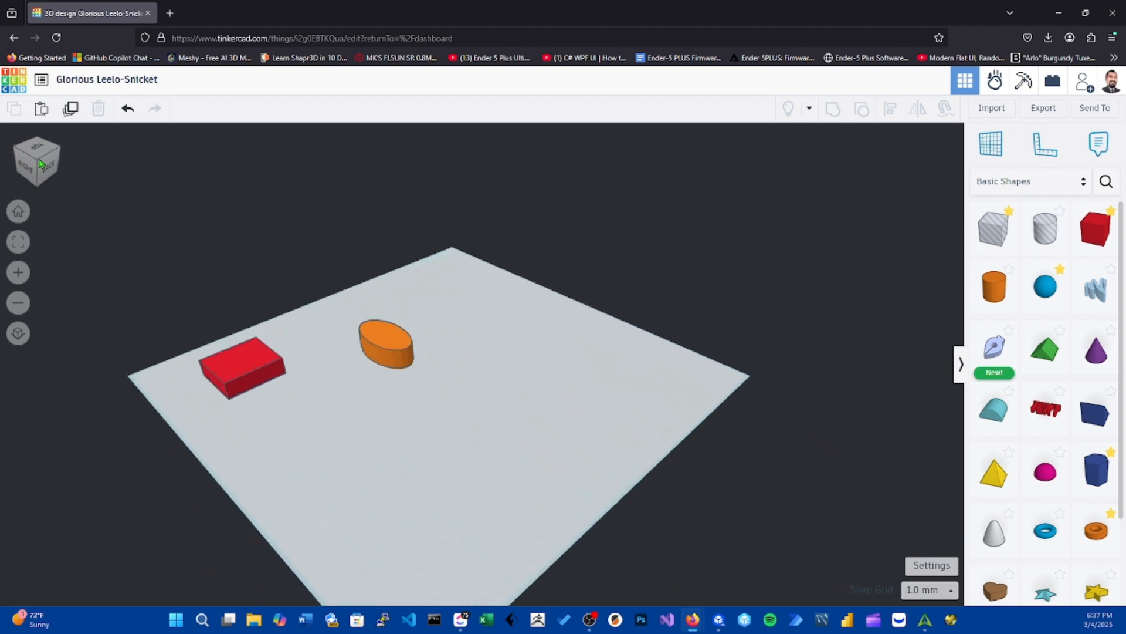
mouse_move(40, 164)
left_mouse_down()
mouse_move(70, 164)
mouse_move(47, 145)
left_mouse_up()
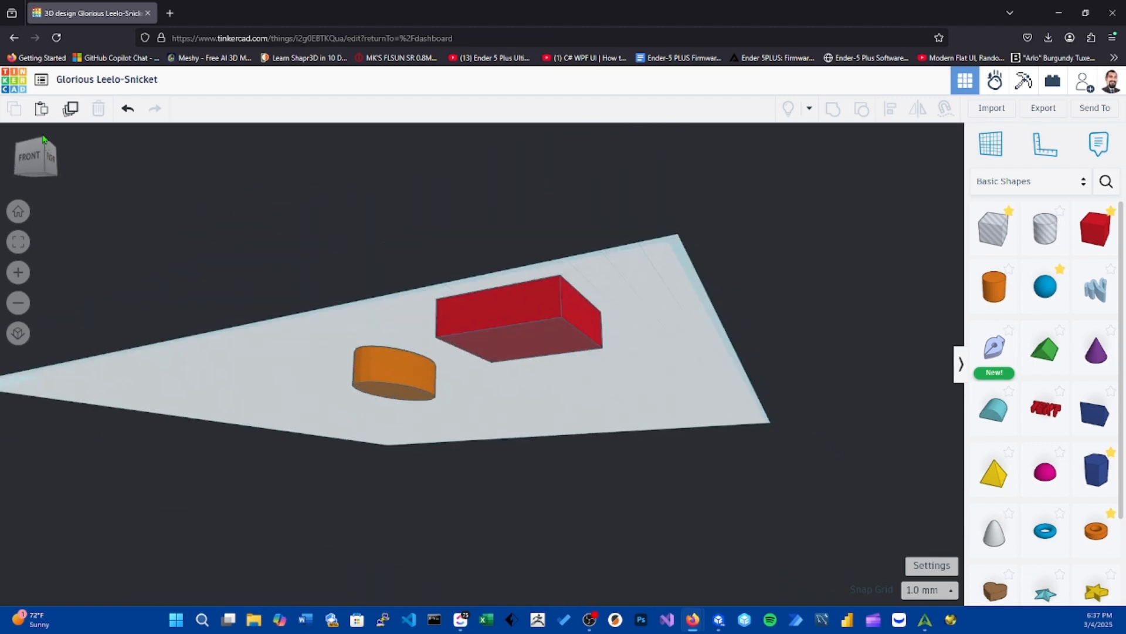
left_click(46, 141)
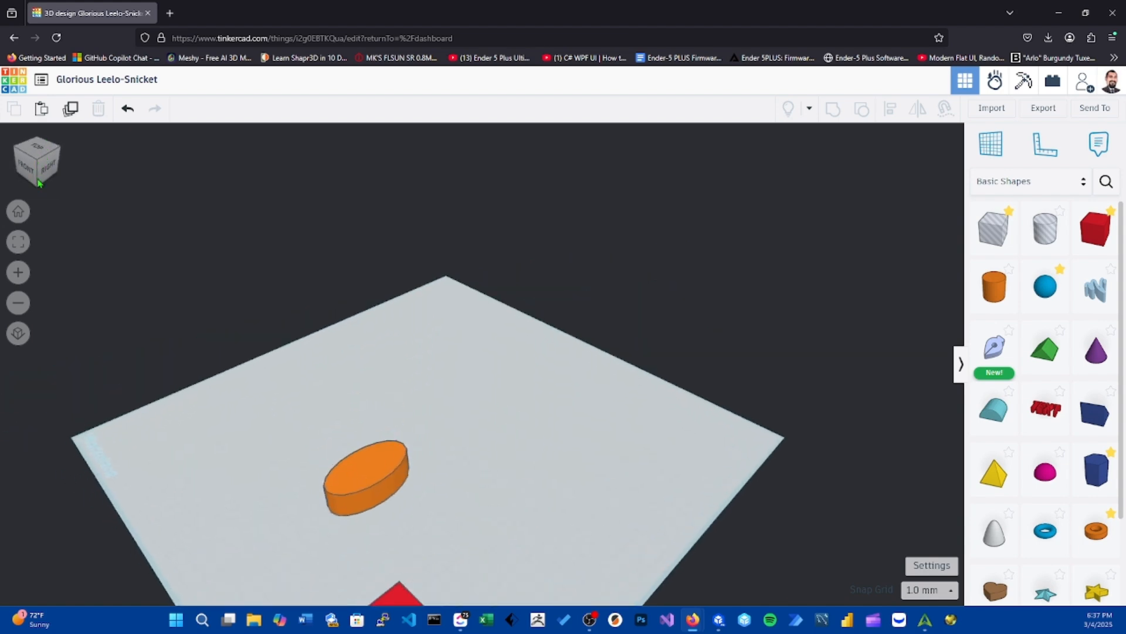
left_click(41, 156)
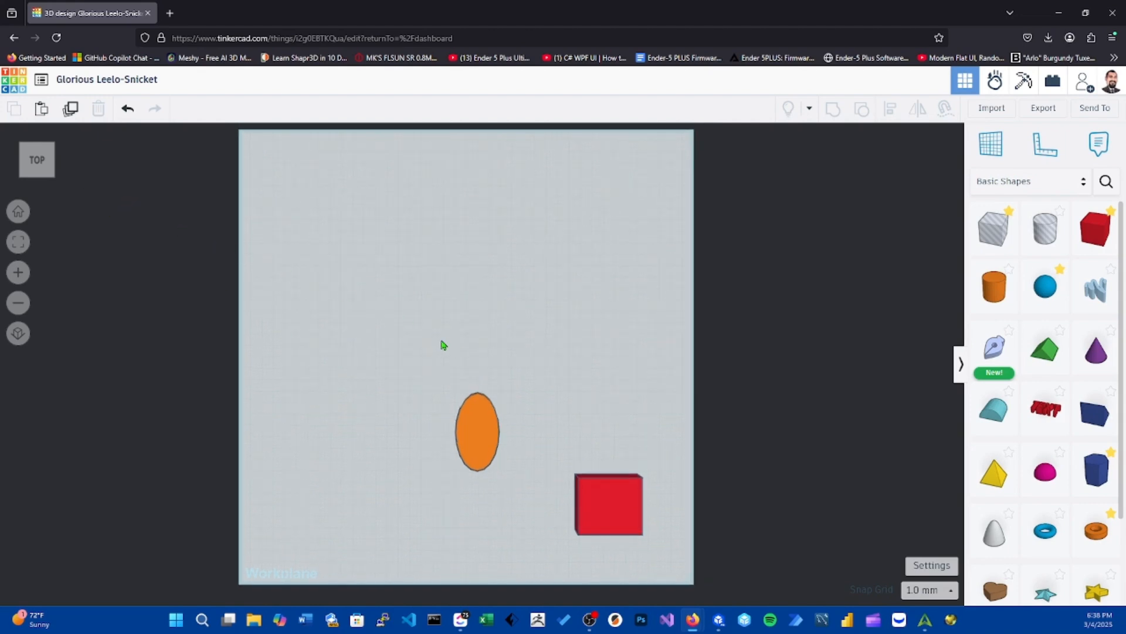
Orbit out of the top view, restore the home view and bring both the oval cylinder and the box into sight
right_click_drag(471, 407, 474, 350)
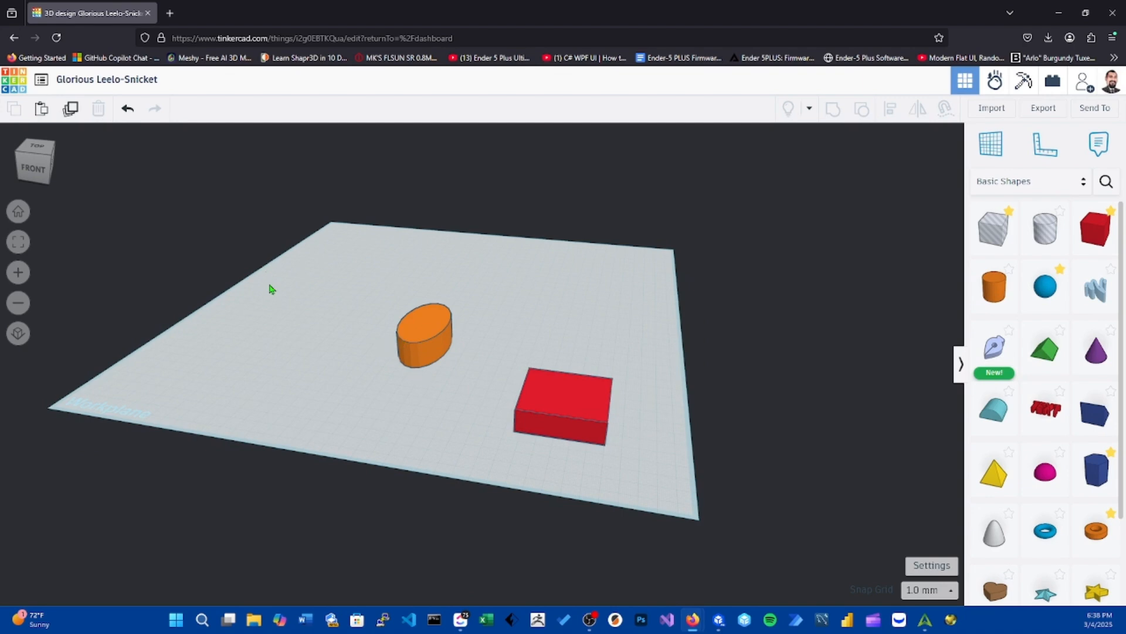
left_click(39, 147)
left_click(49, 163)
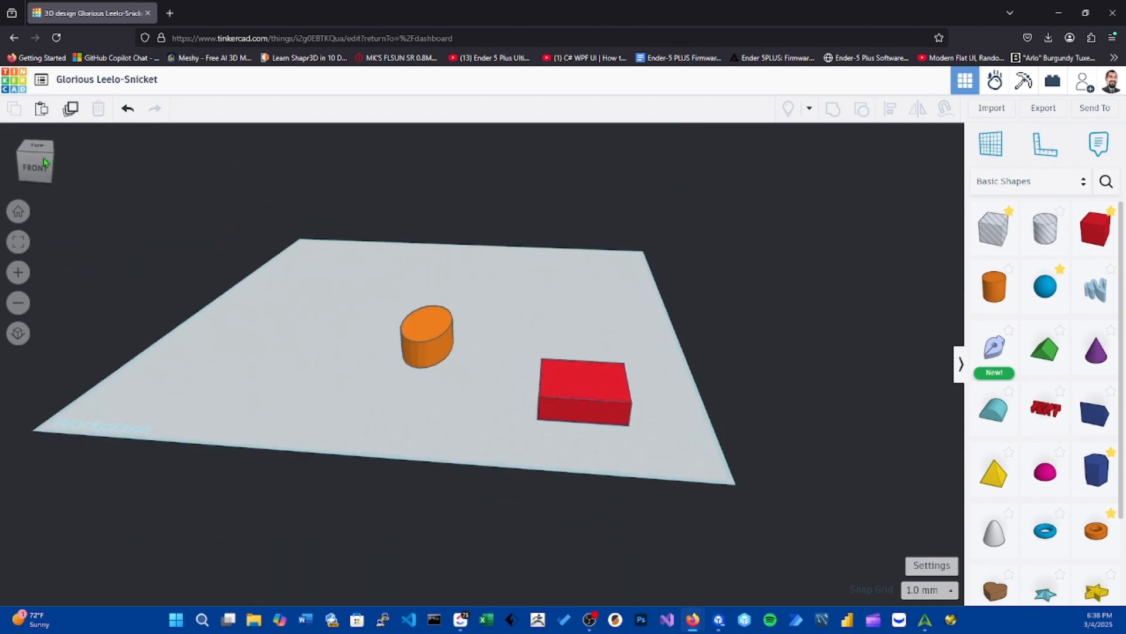
left_click(18, 212)
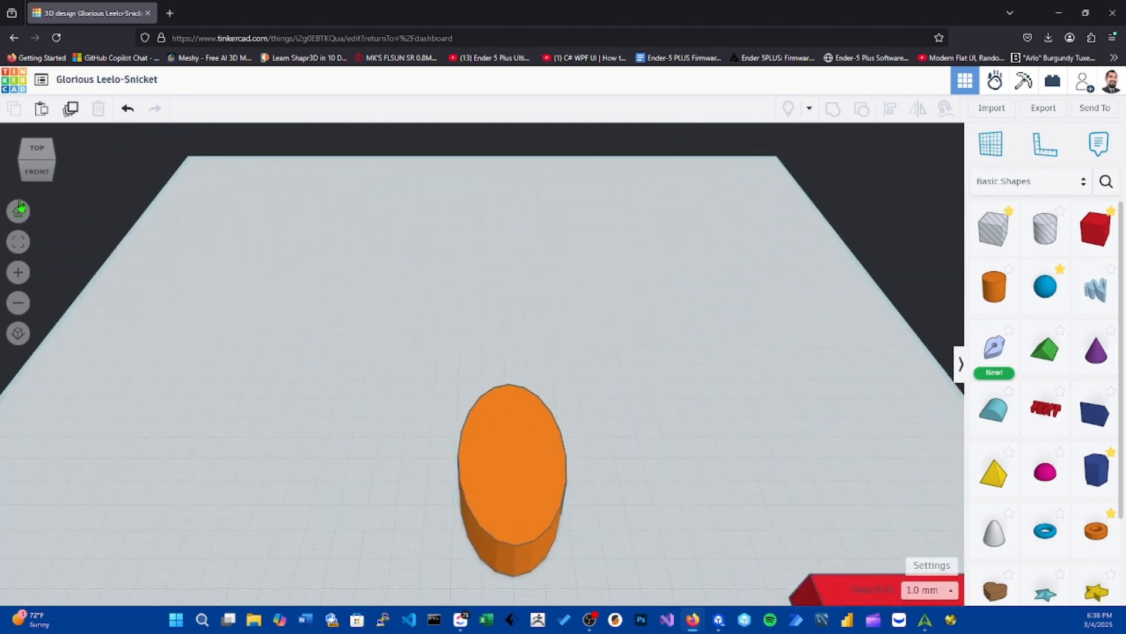
scroll(568, 326, "down", 3)
scroll(553, 322, "up", 1)
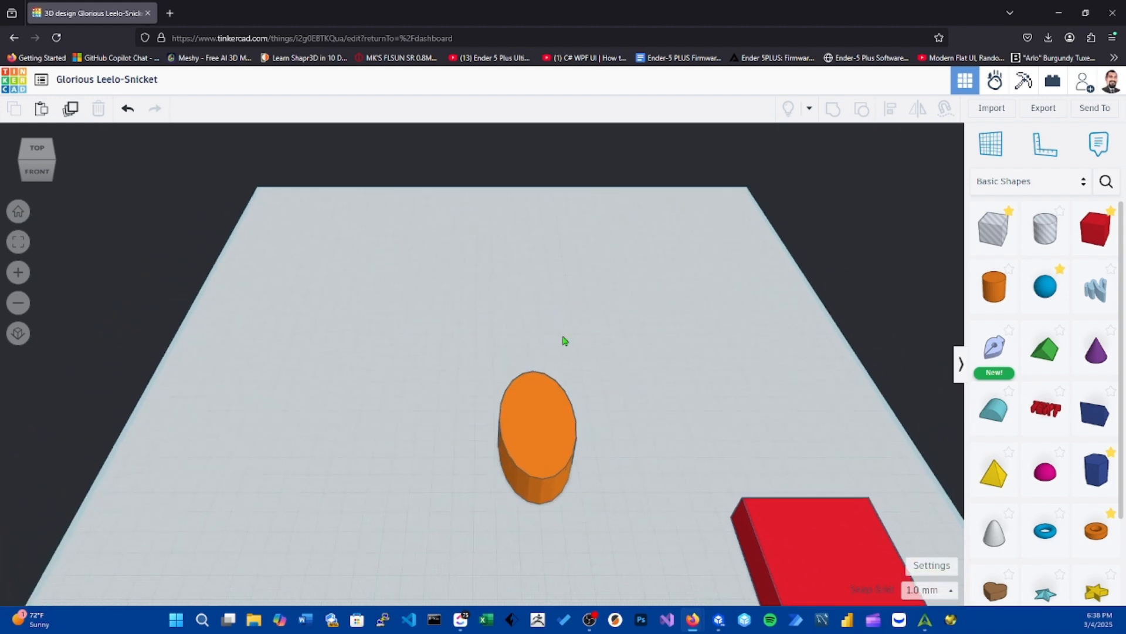
middle_click_drag(566, 340, 469, 326)
Zoom in closely on the two shapes with the zoom controls, and zoom back out to see most of the workplane
left_click(11, 249)
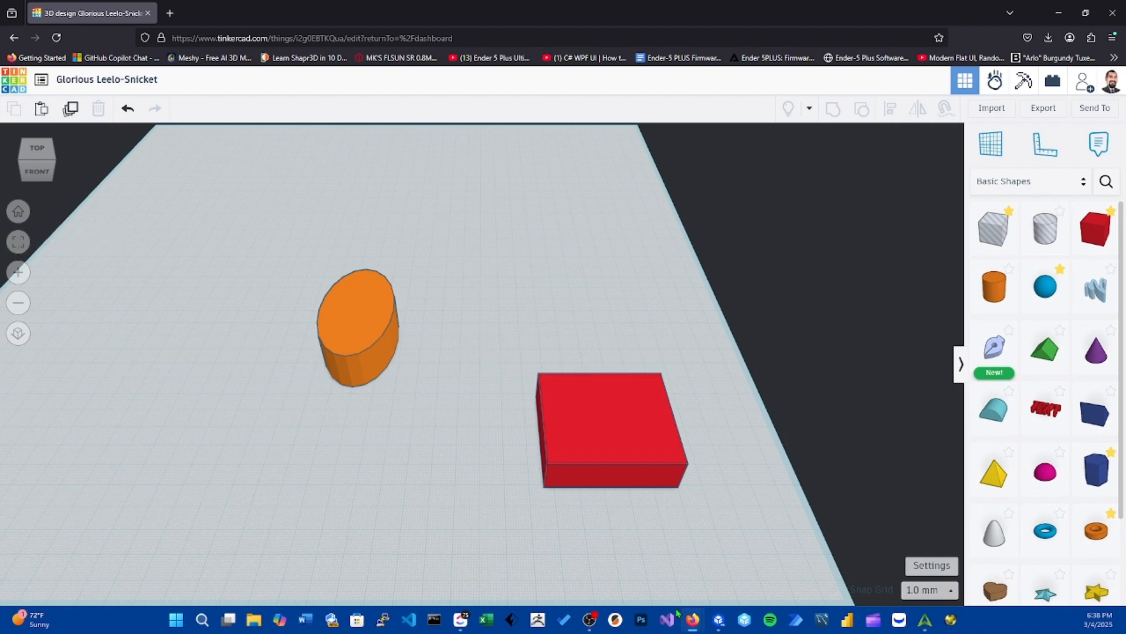
left_click(20, 273)
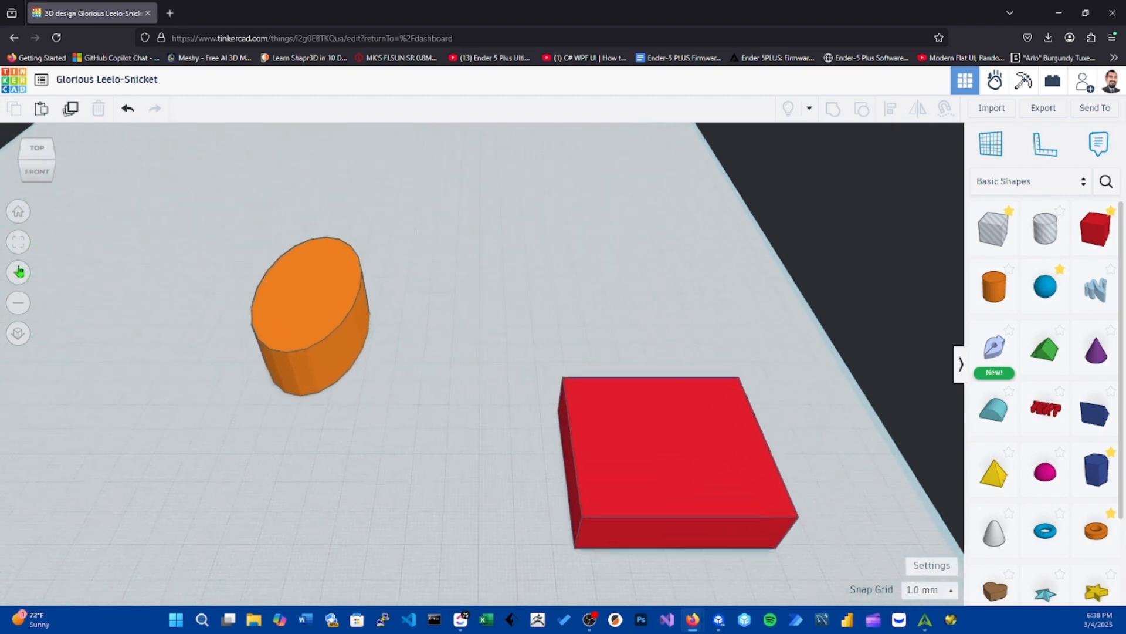
left_click(18, 275)
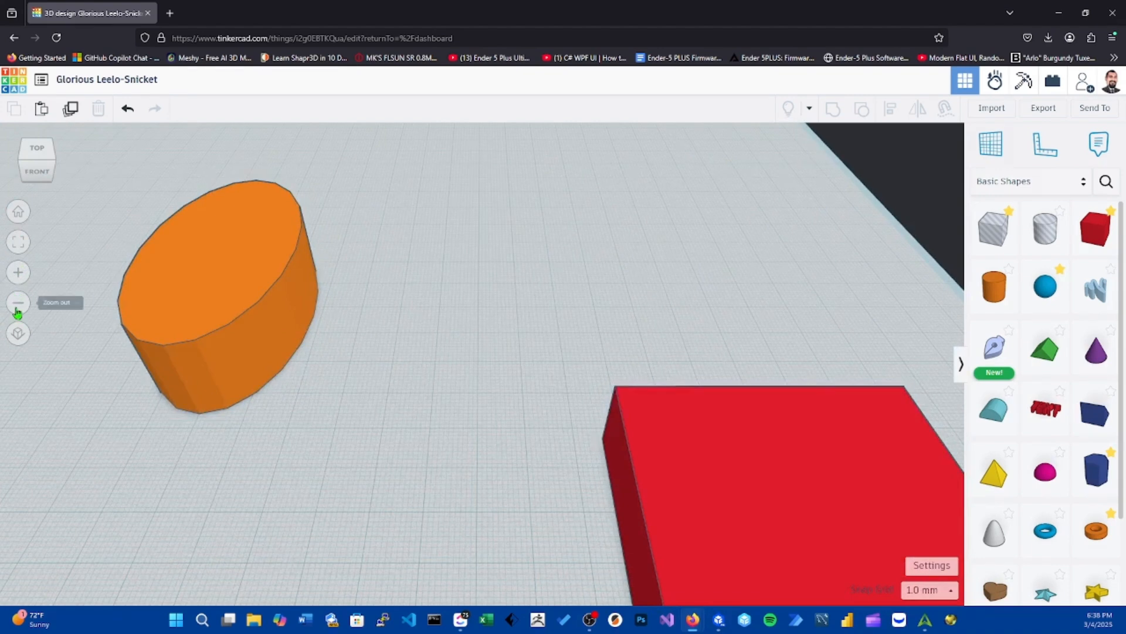
left_click(19, 302)
left_click(20, 302)
left_click(19, 303)
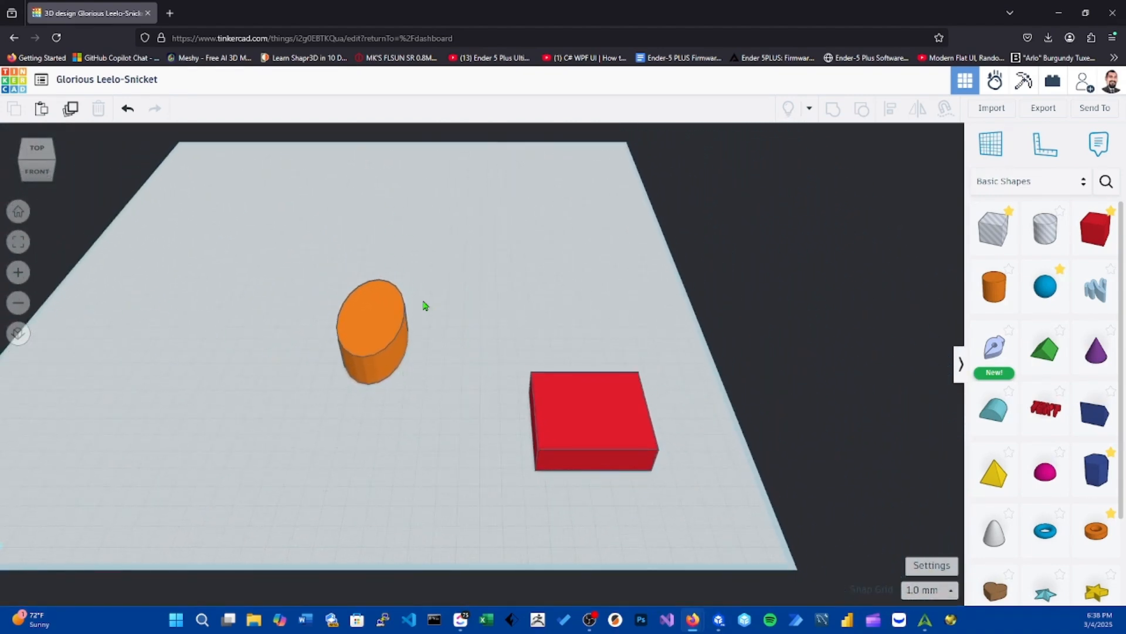
middle_click_drag(423, 305, 469, 332)
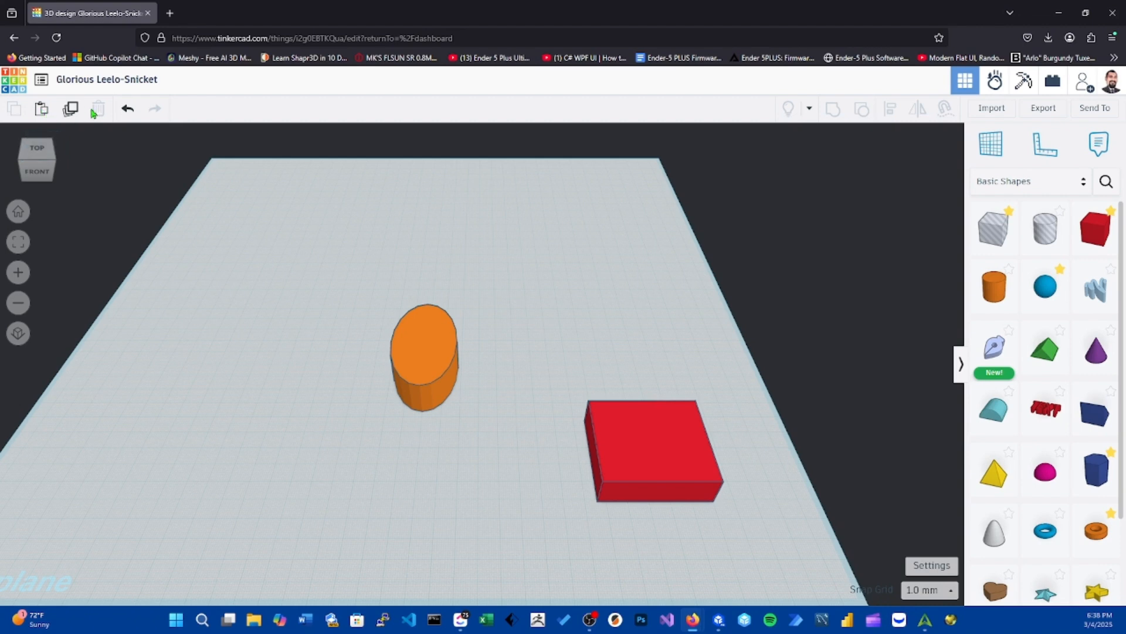
Paste another cylinder and move it about 17 mm sideways and 70 mm back, placing it behind the oval cylinder
left_click(404, 344)
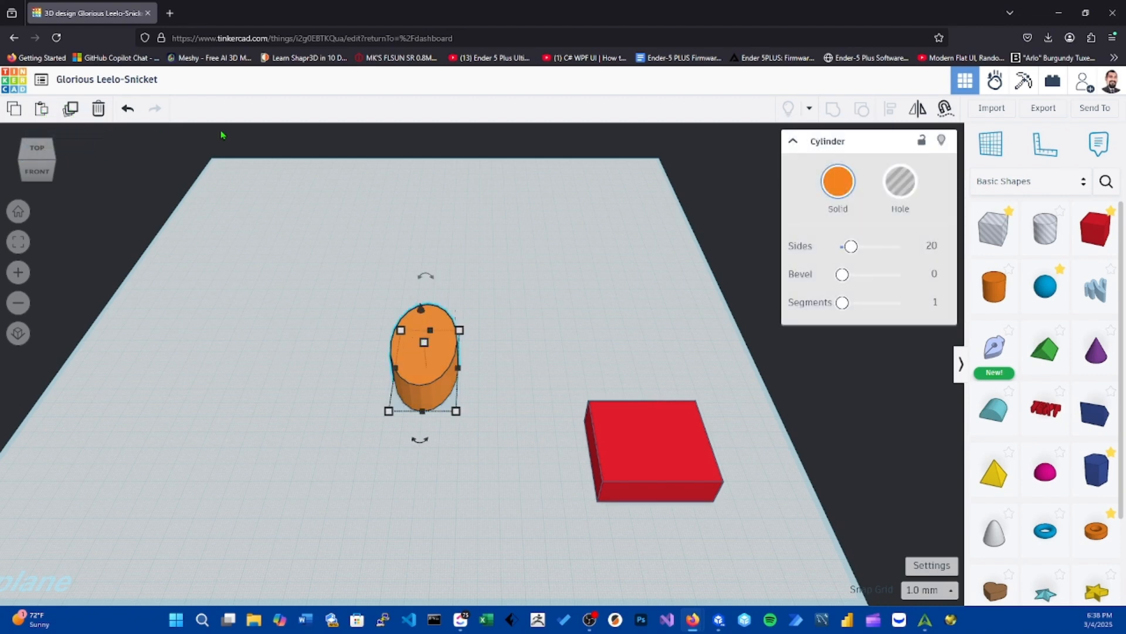
left_click(374, 309)
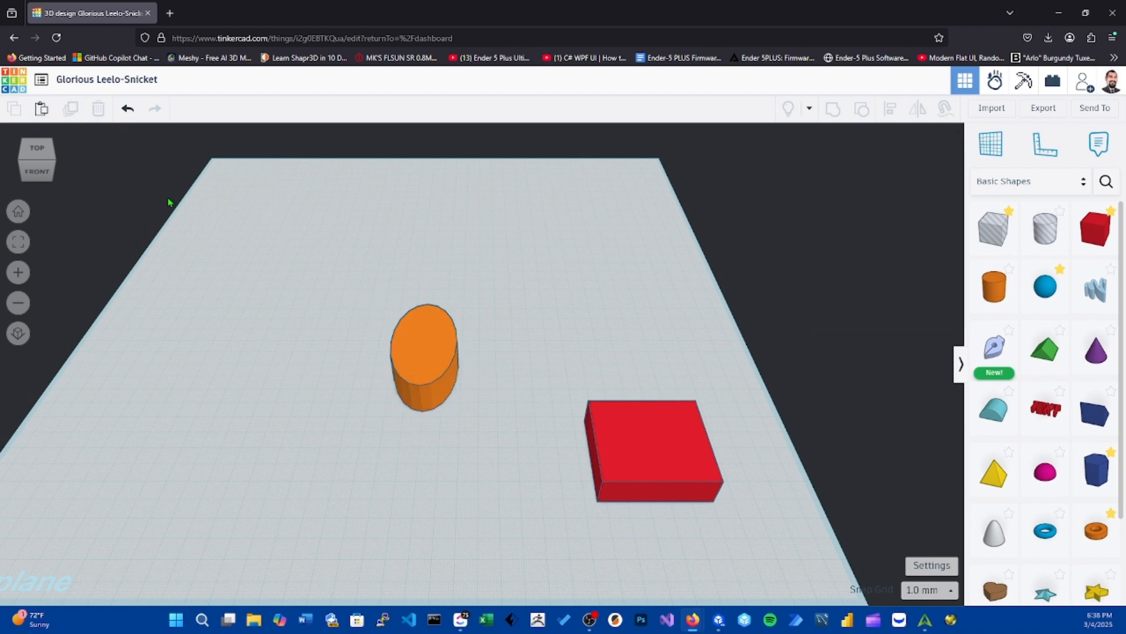
left_click(41, 109)
left_click_drag(480, 382, 508, 297)
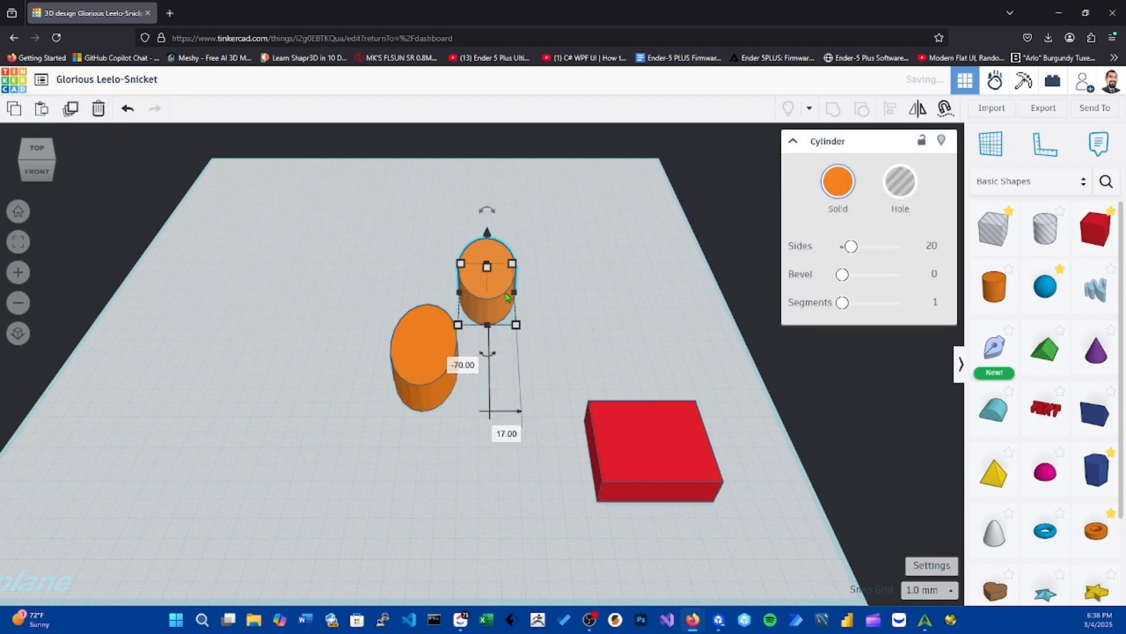
left_click(554, 272)
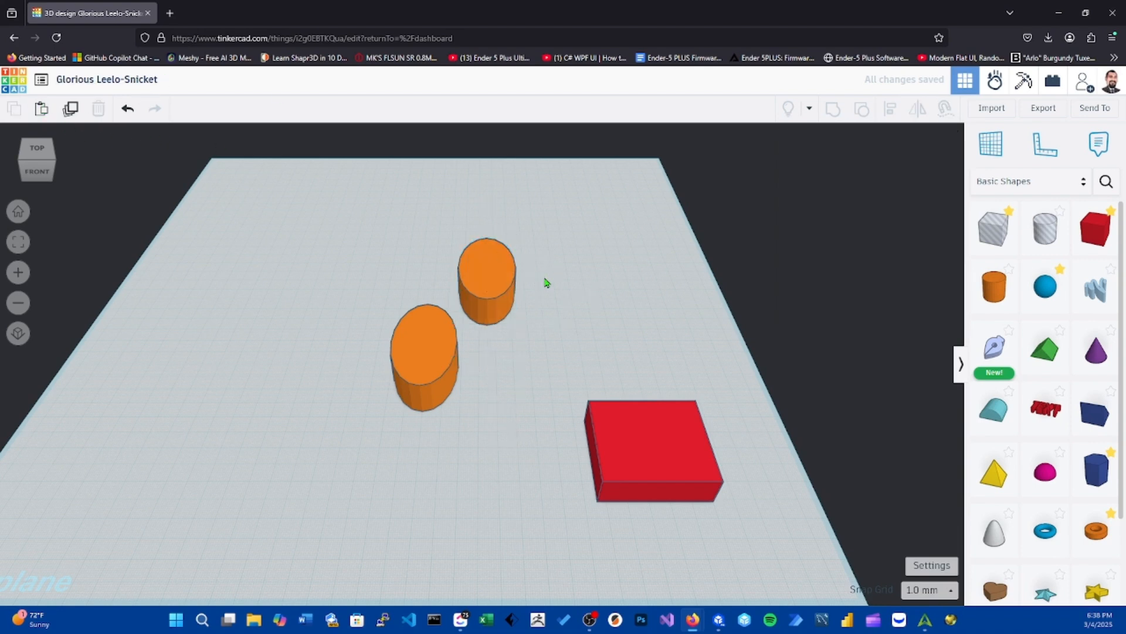
Display the Mirror directions for the pasted cylinder, and leave the tool without flipping the shape
left_click(484, 281)
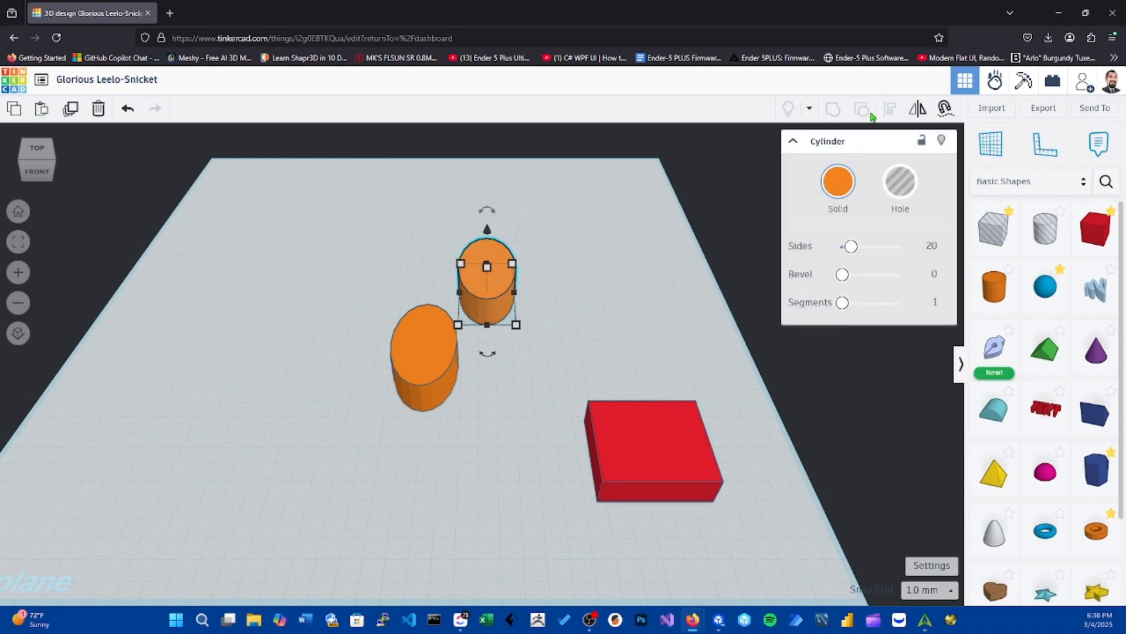
left_click(922, 112)
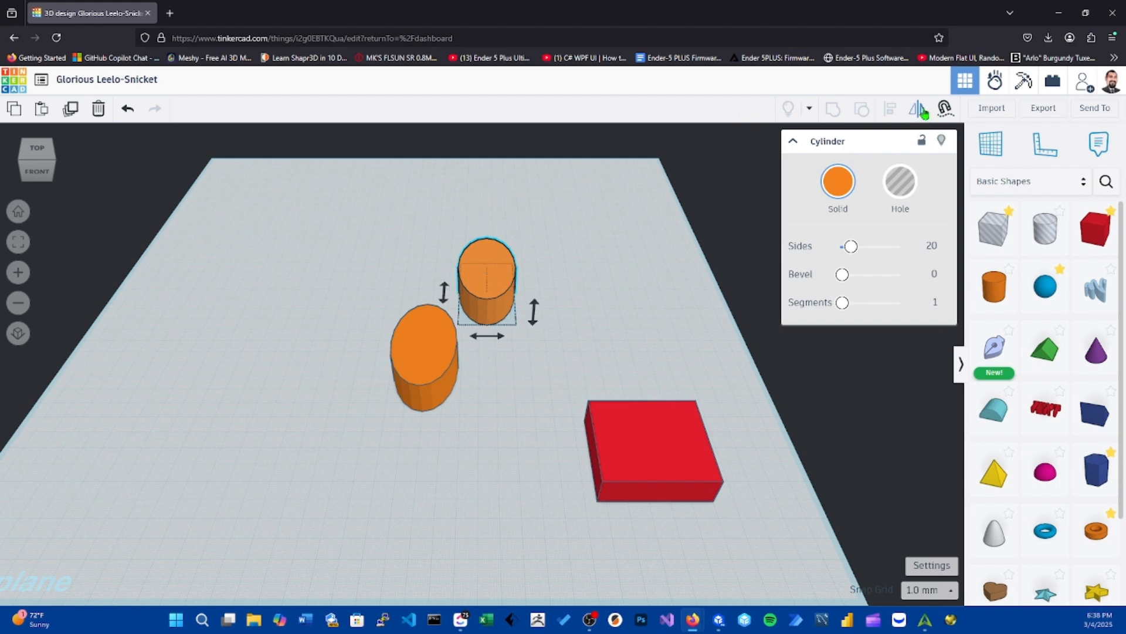
left_click(923, 113)
left_click(923, 114)
left_click(922, 113)
left_click(606, 264)
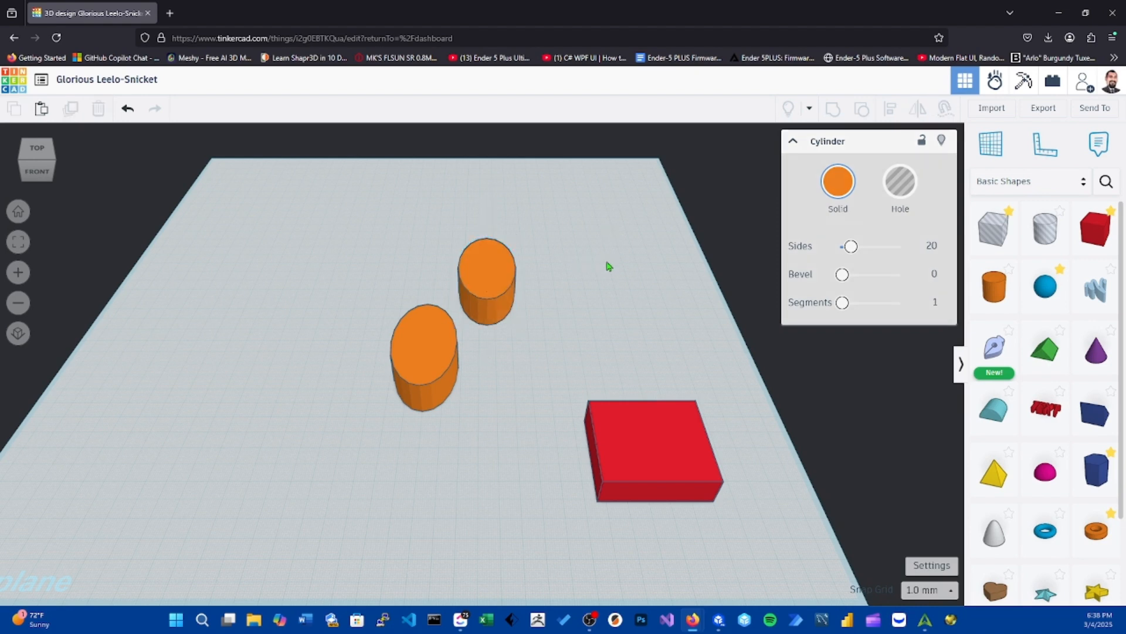
Move the original oval cylinder about 21 mm sideways and 109 mm back, and place a duplicate of the red box in front of the cylinders
left_click(631, 472)
left_click_drag(432, 322, 413, 211)
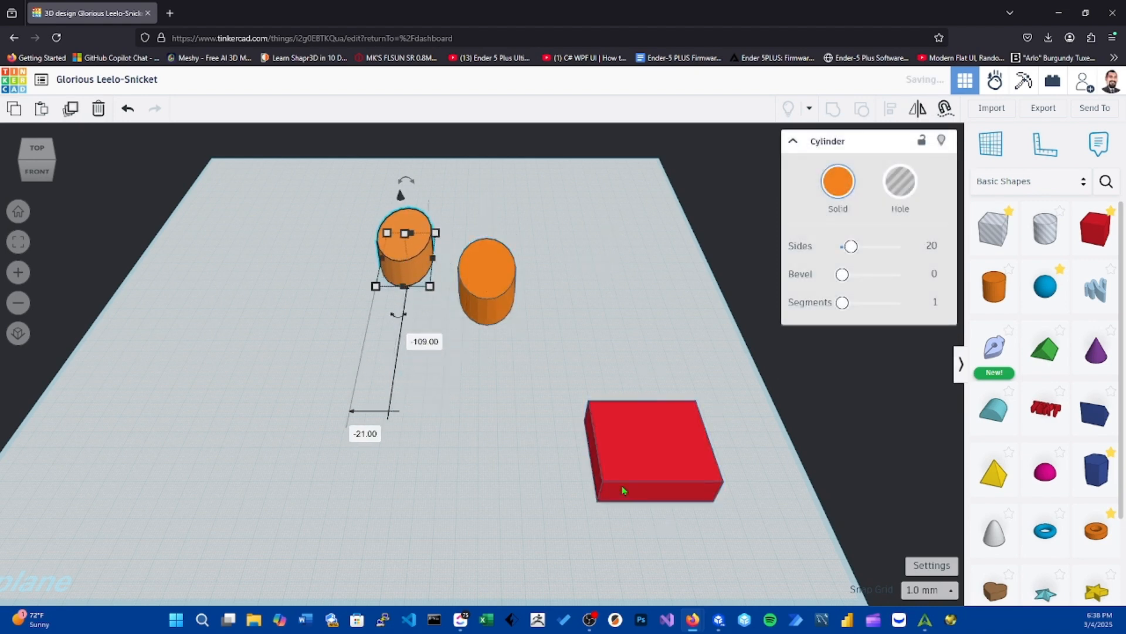
left_click(632, 481)
left_click_drag(688, 480, 486, 392, "alt")
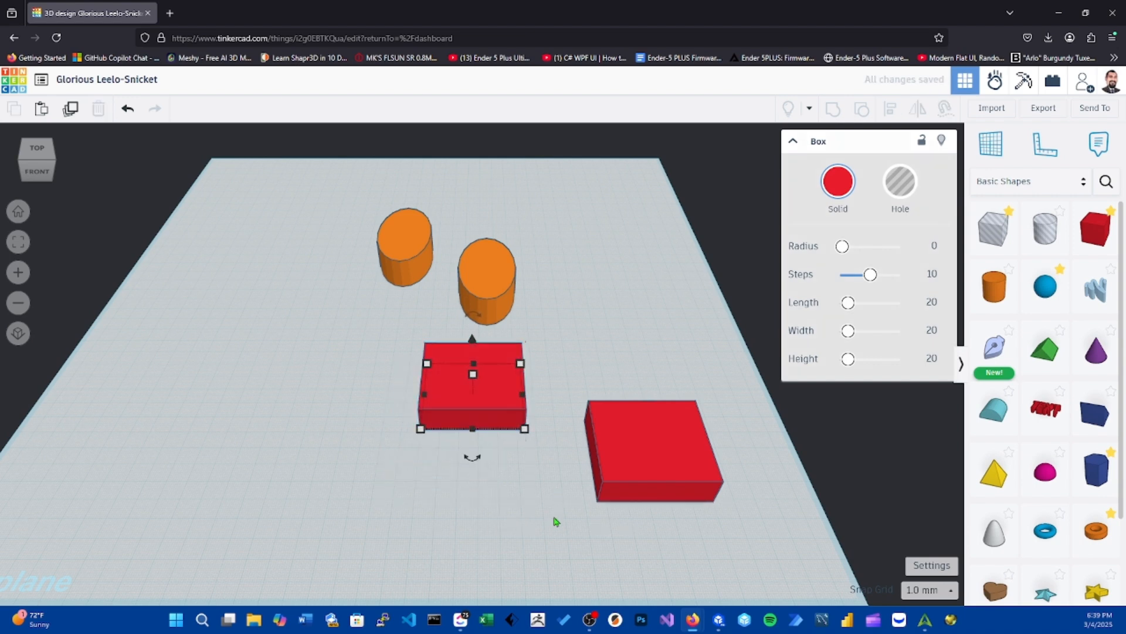
Align the two red boxes by their centres along the workplane's front-to-back direction
left_click(556, 521)
left_click(646, 461)
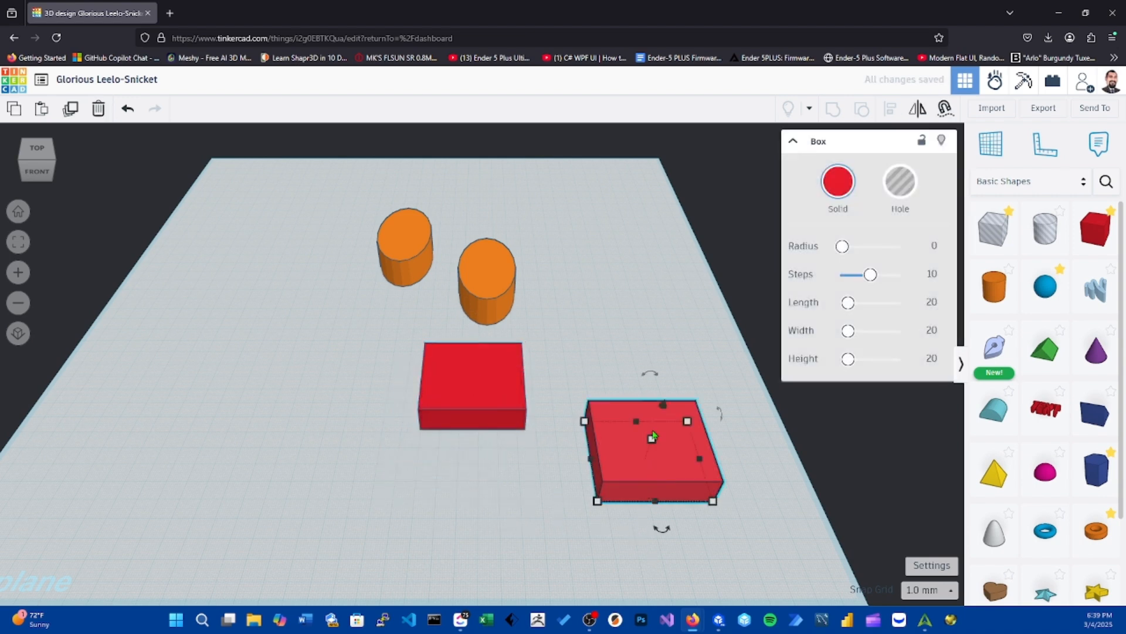
left_click(501, 376, "shift")
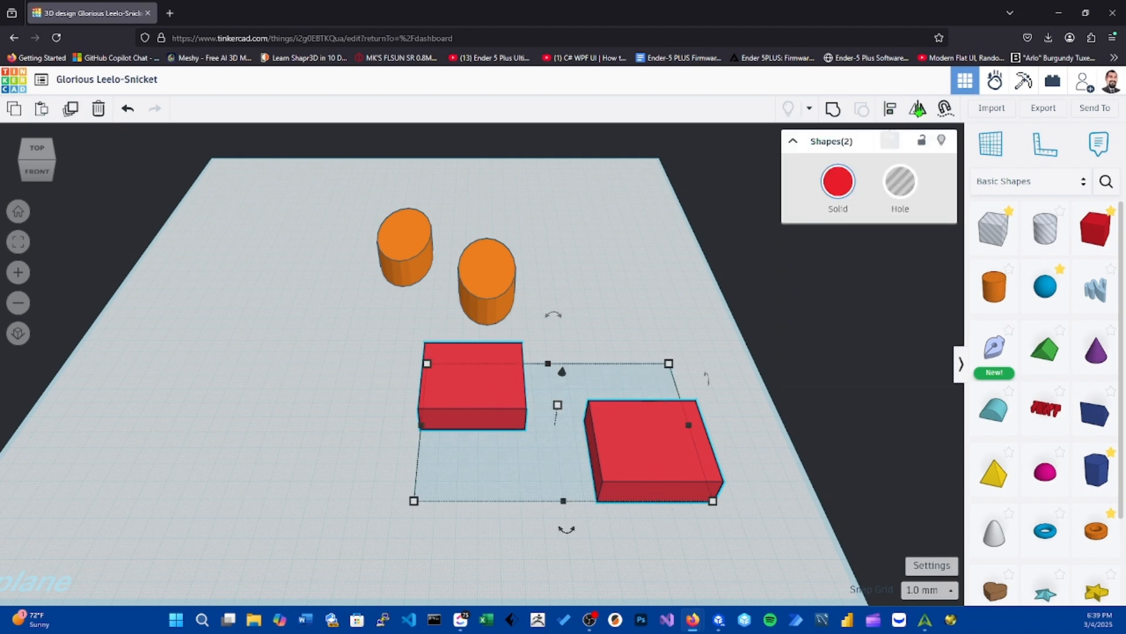
left_click(891, 110)
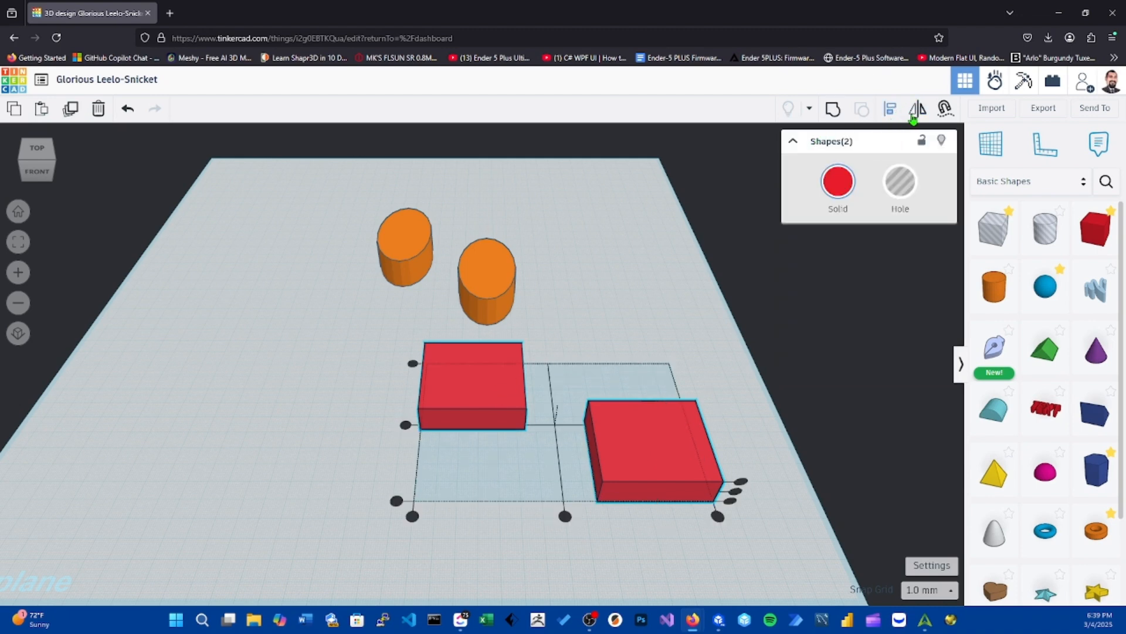
left_click(918, 112)
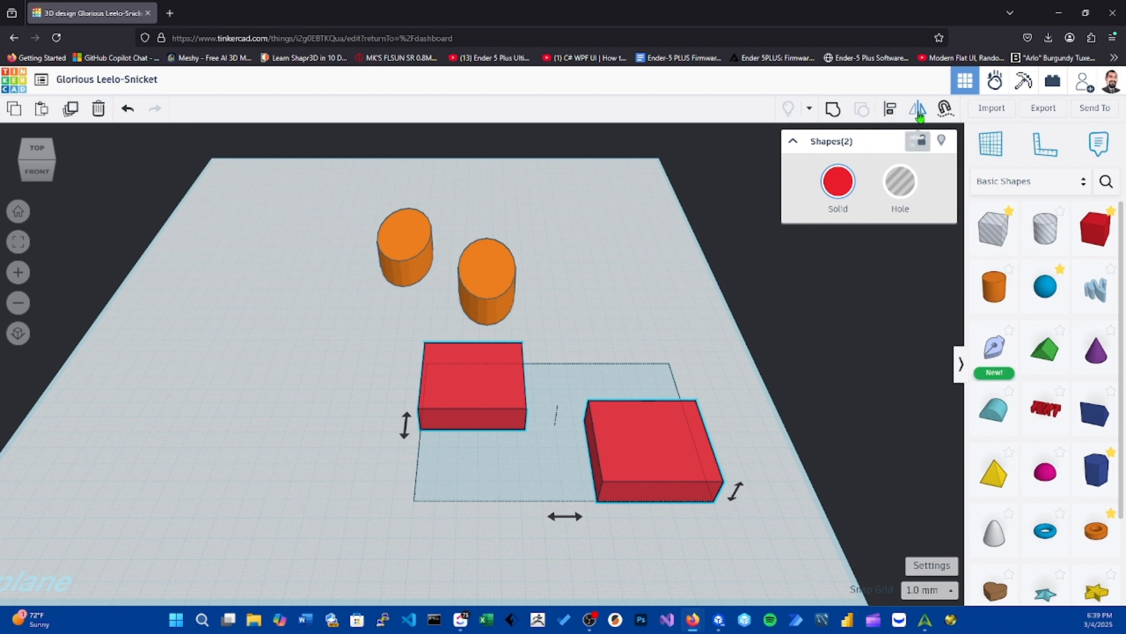
left_click(918, 115)
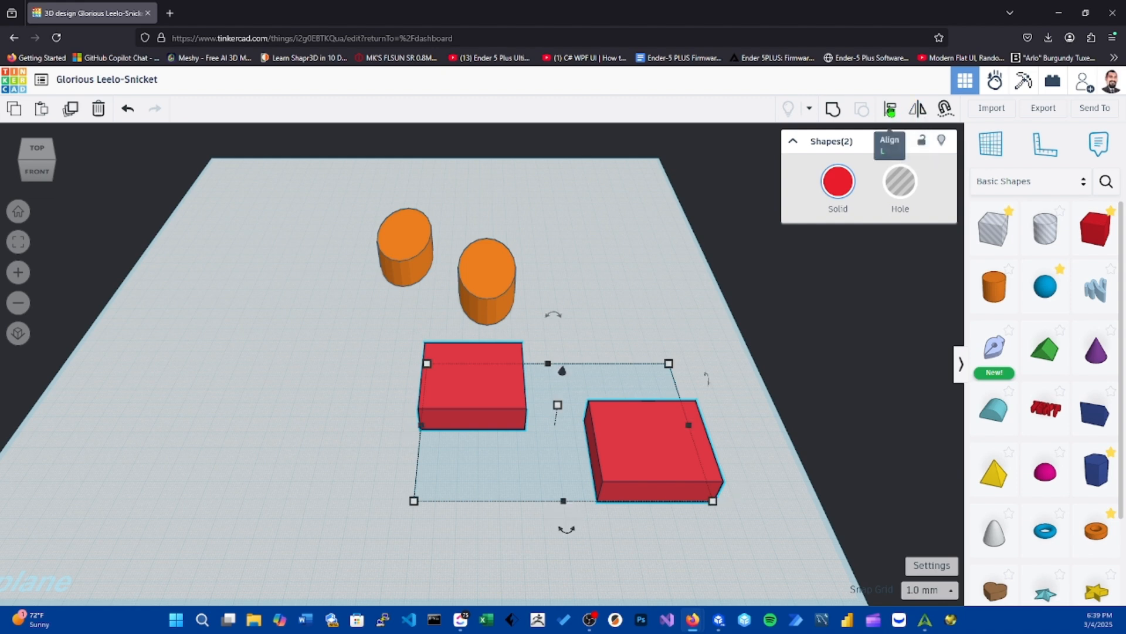
left_click(891, 111)
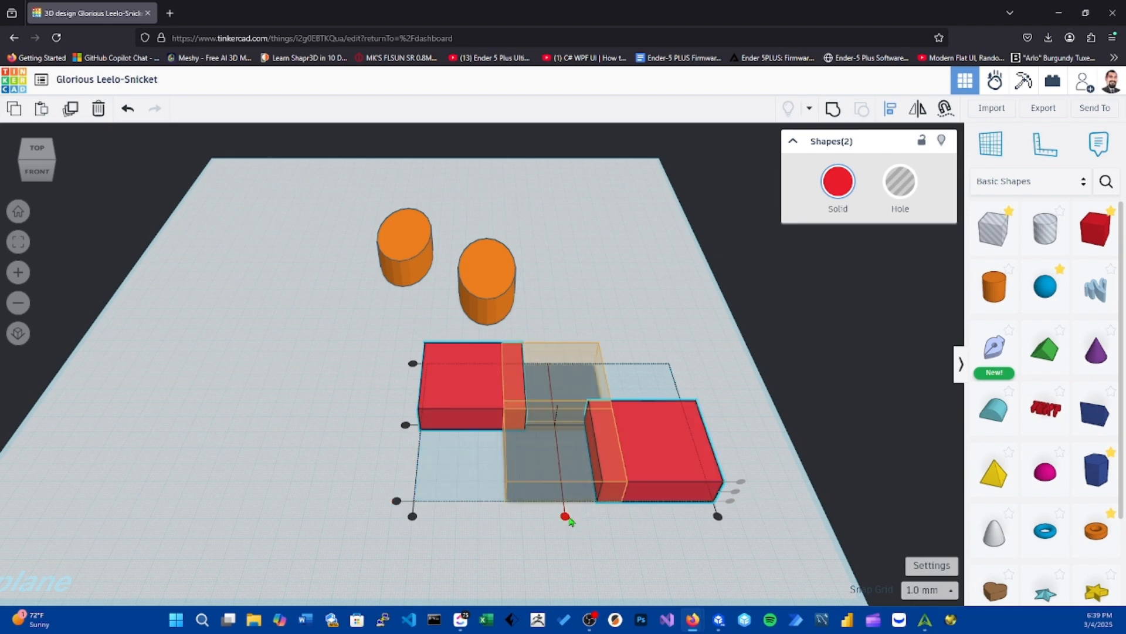
left_click(406, 426)
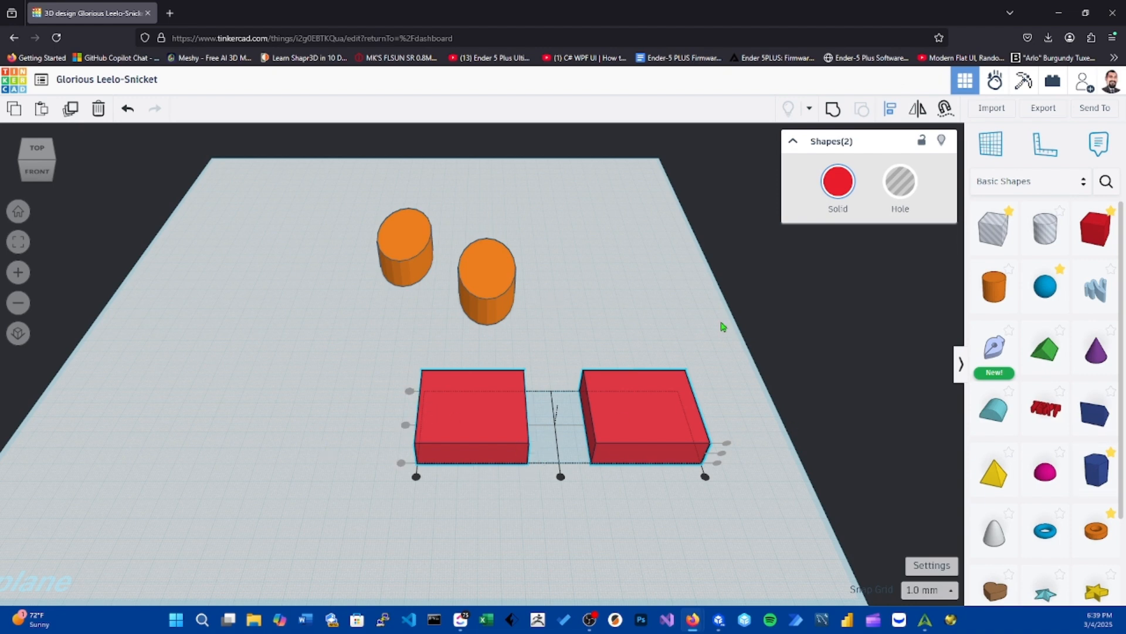
left_click(685, 307)
right_click_drag(684, 307, 685, 342)
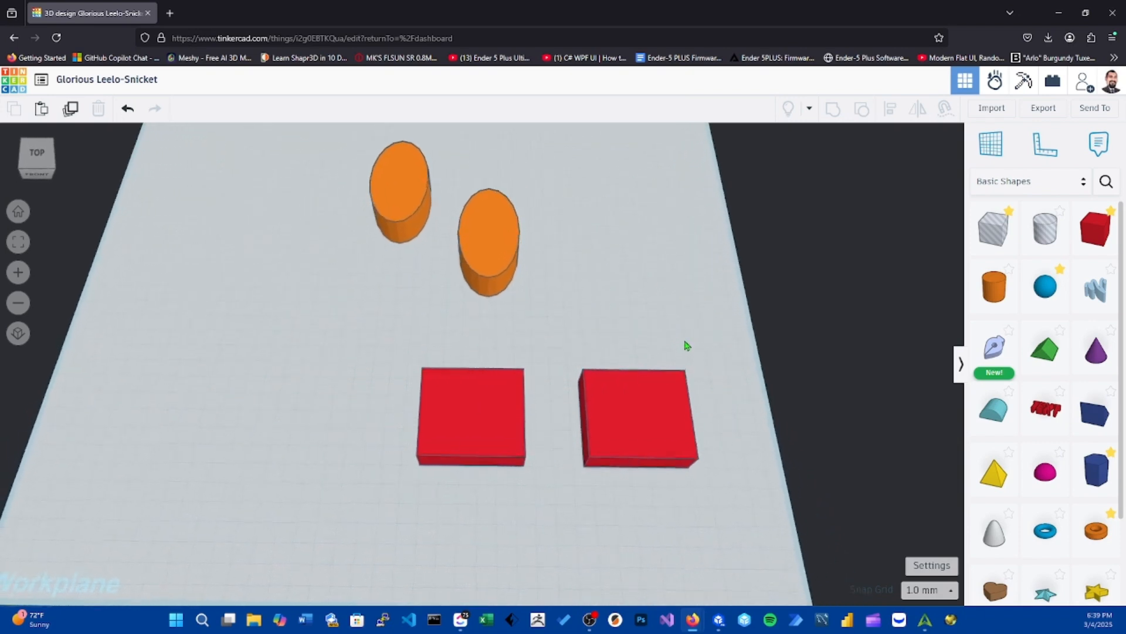
left_click(664, 438)
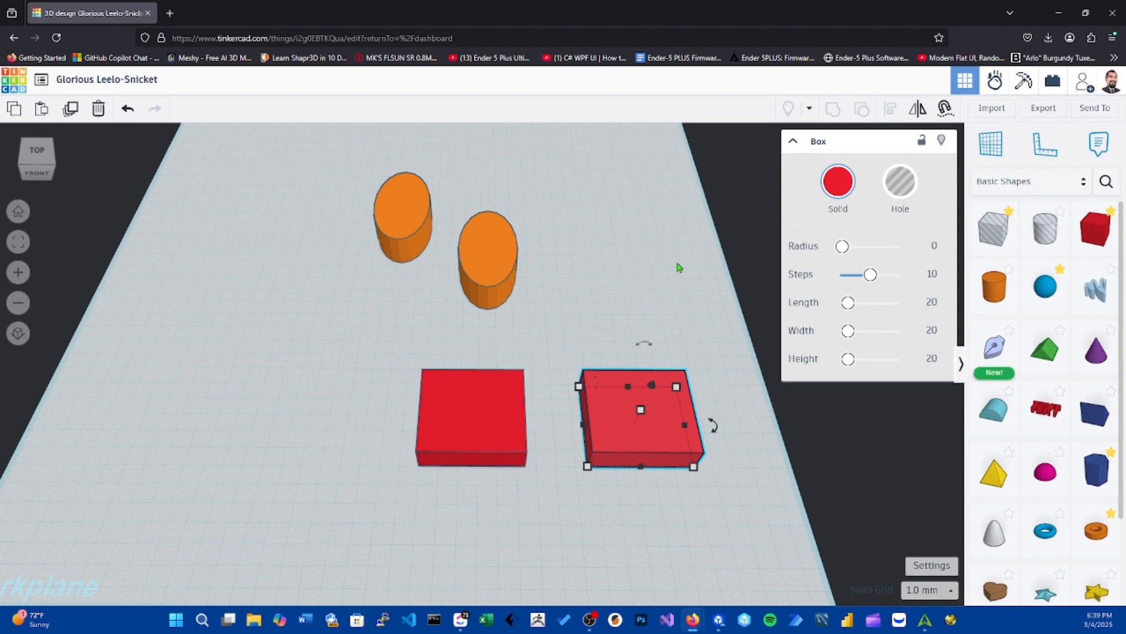
left_click(704, 306)
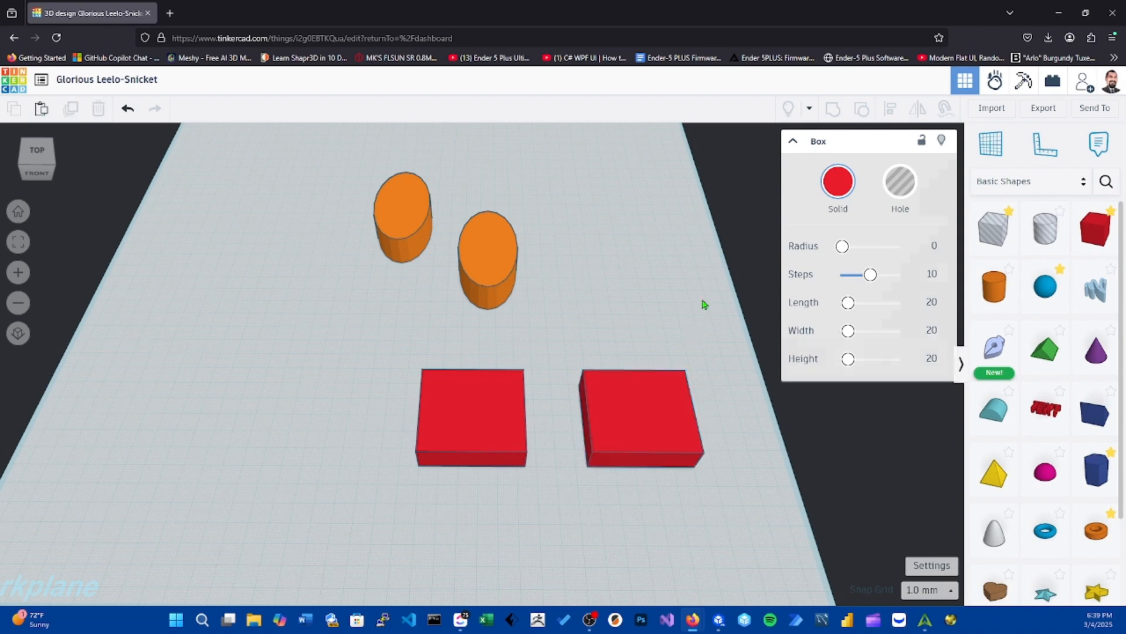
left_click(644, 417)
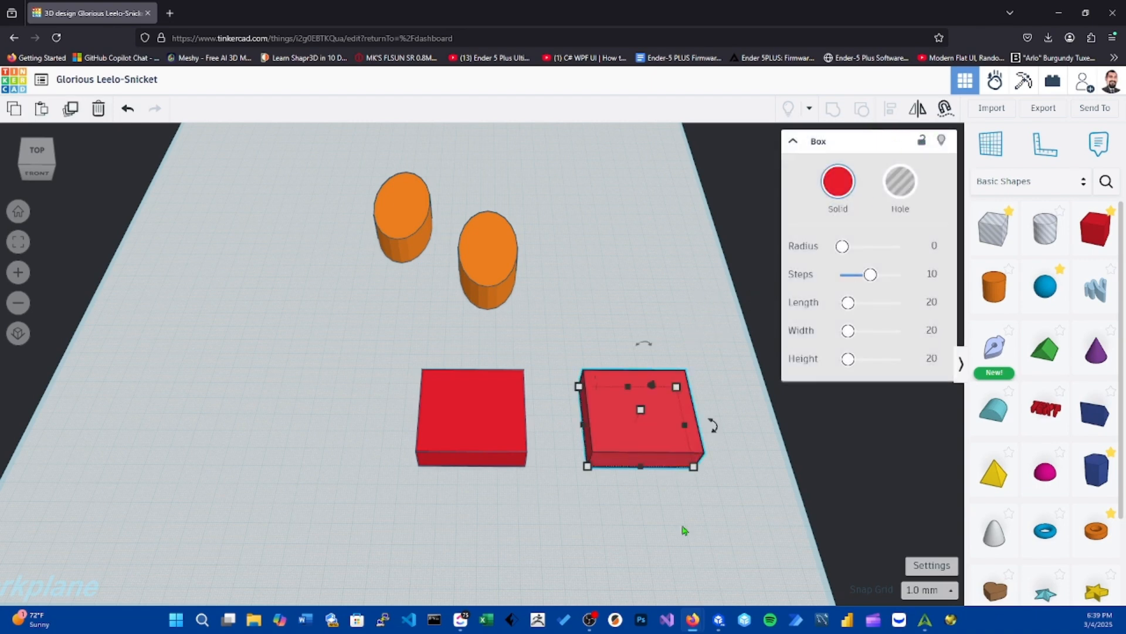
scroll(633, 458, "up", 3)
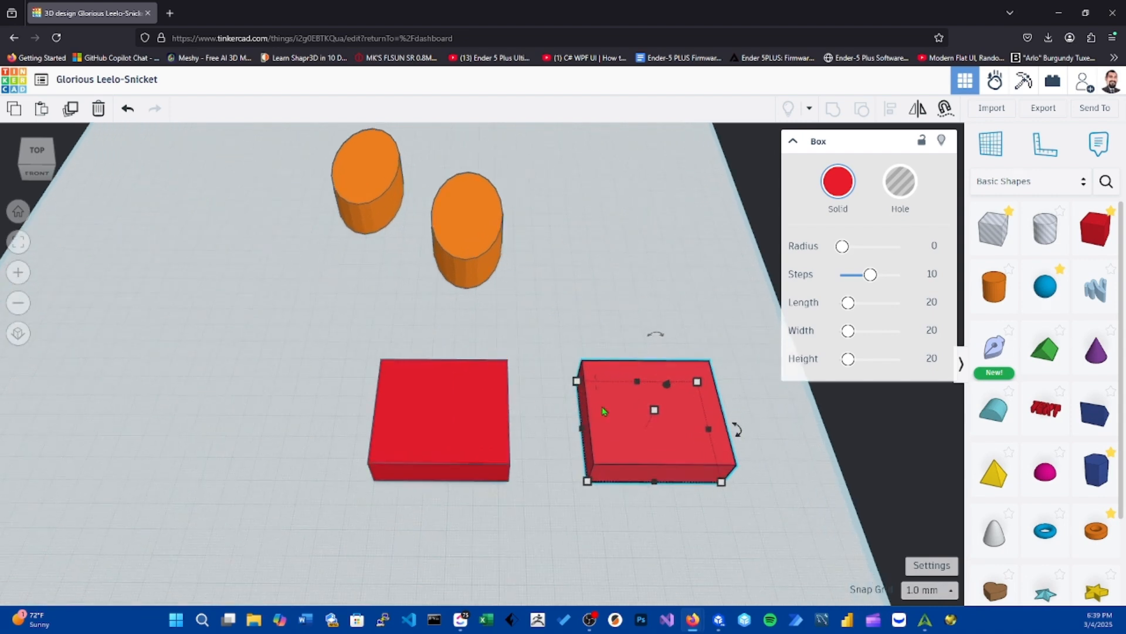
scroll(603, 411, "down", 3)
left_click(637, 269)
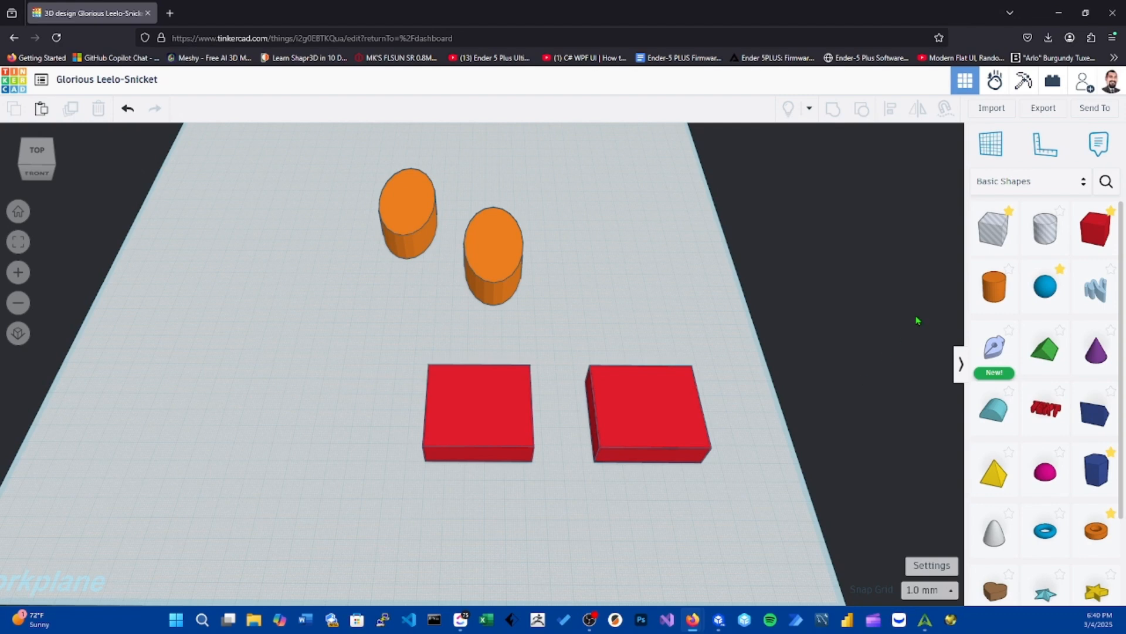
Open the Import Shapes dialog to review its sources and supported file types, and close it without importing
left_click(993, 109)
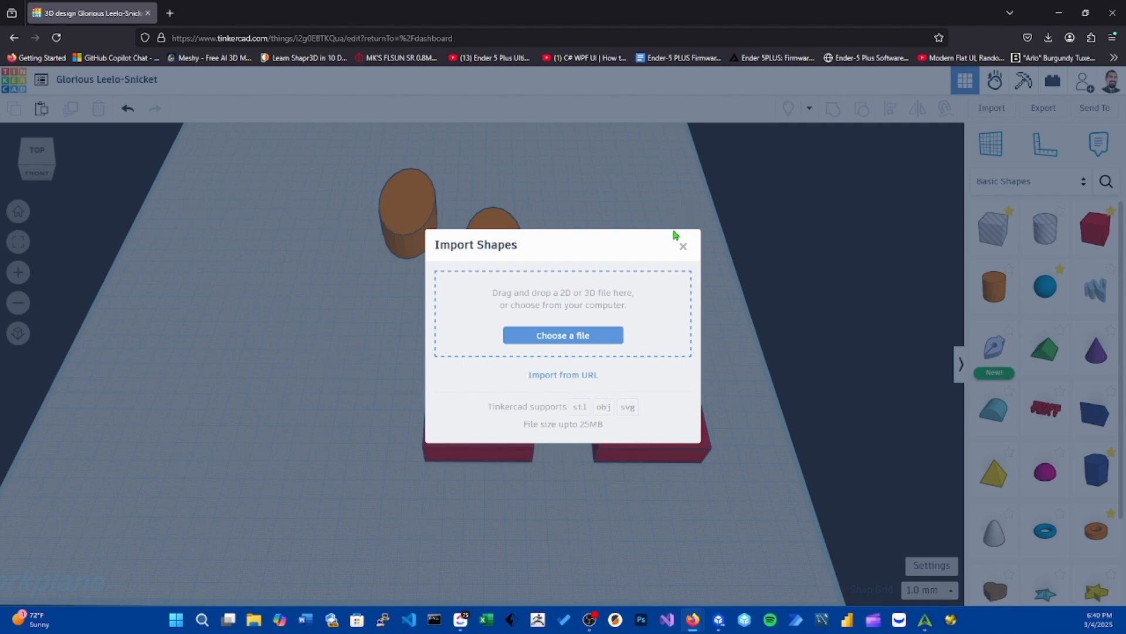
left_click(683, 247)
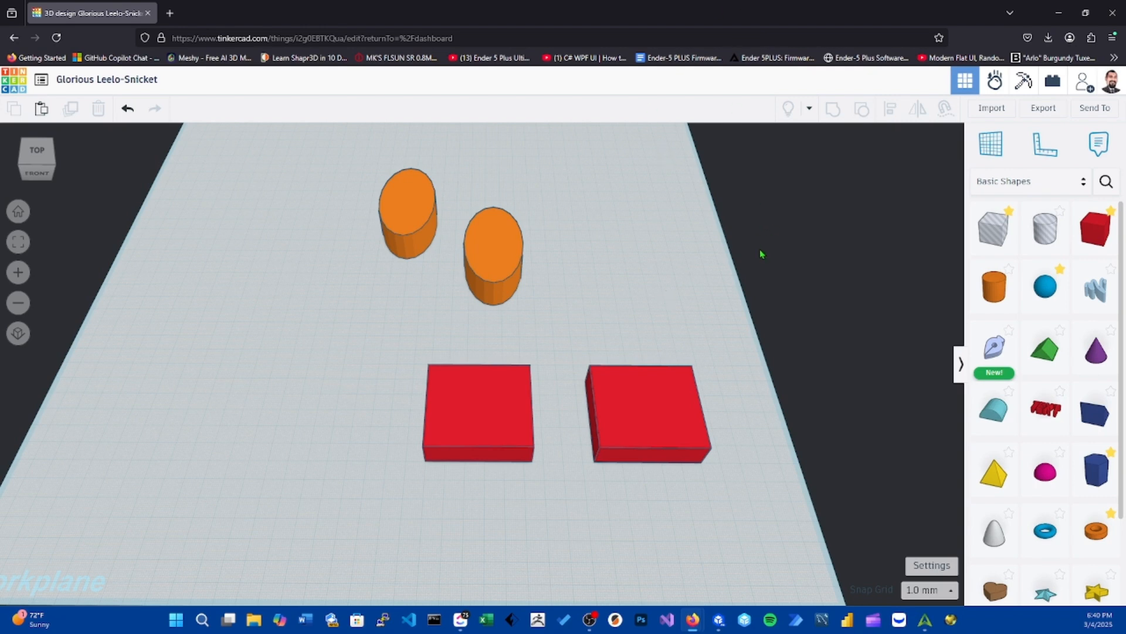
right_click_drag(754, 275, 573, 368)
middle_click_drag(574, 368, 578, 363)
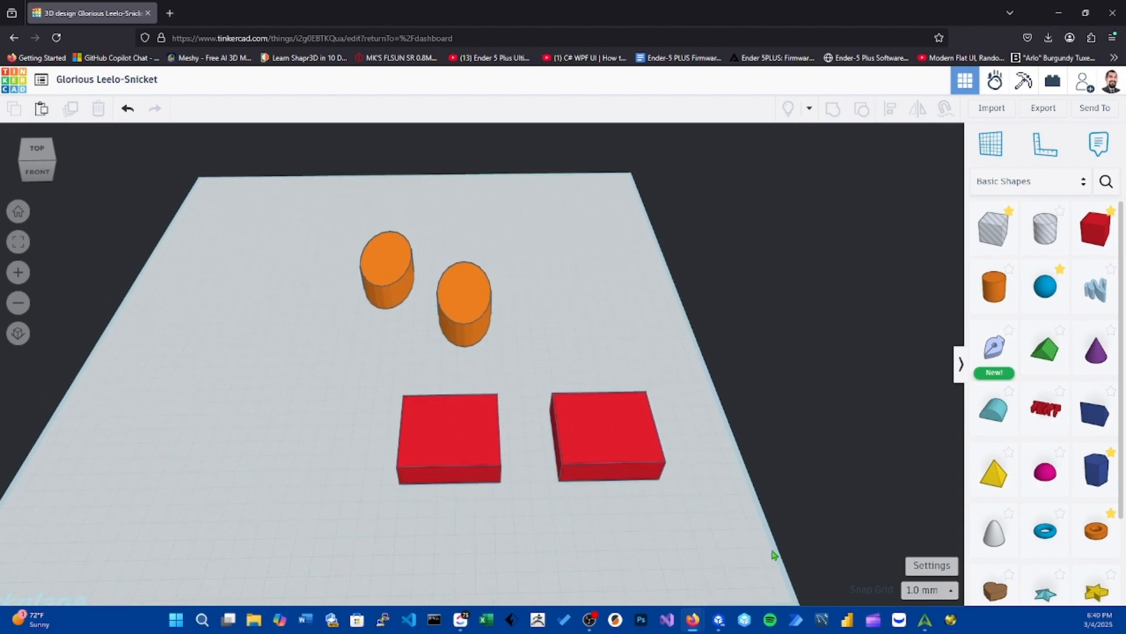
Review the export options for the whole design and for the right-hand red box alone, without downloading anything
left_click(1036, 113)
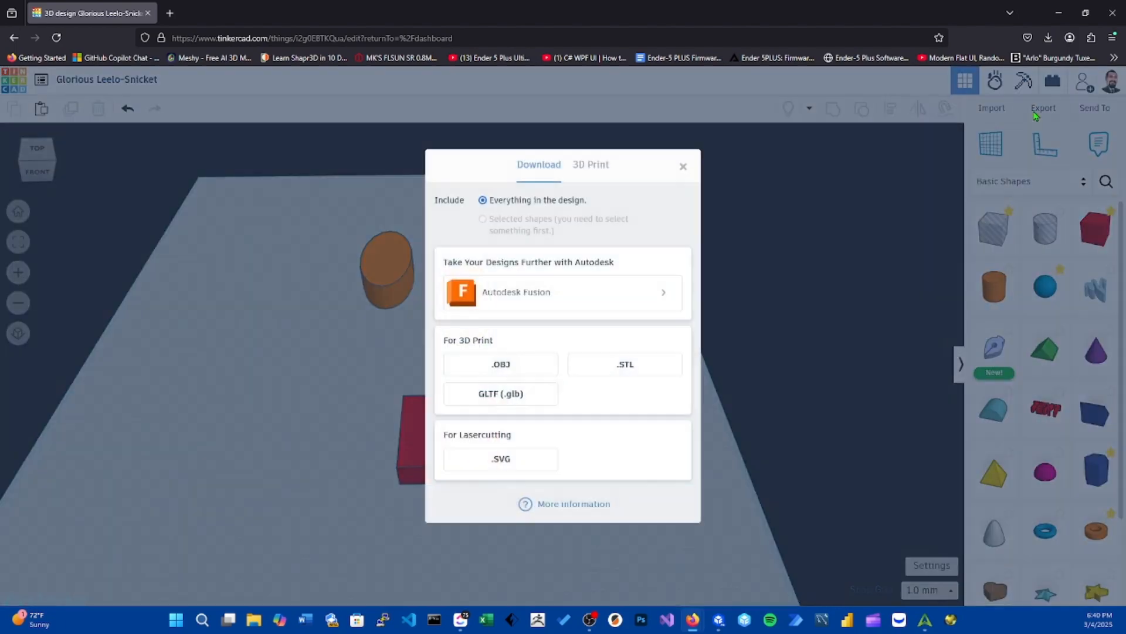
left_click(683, 167)
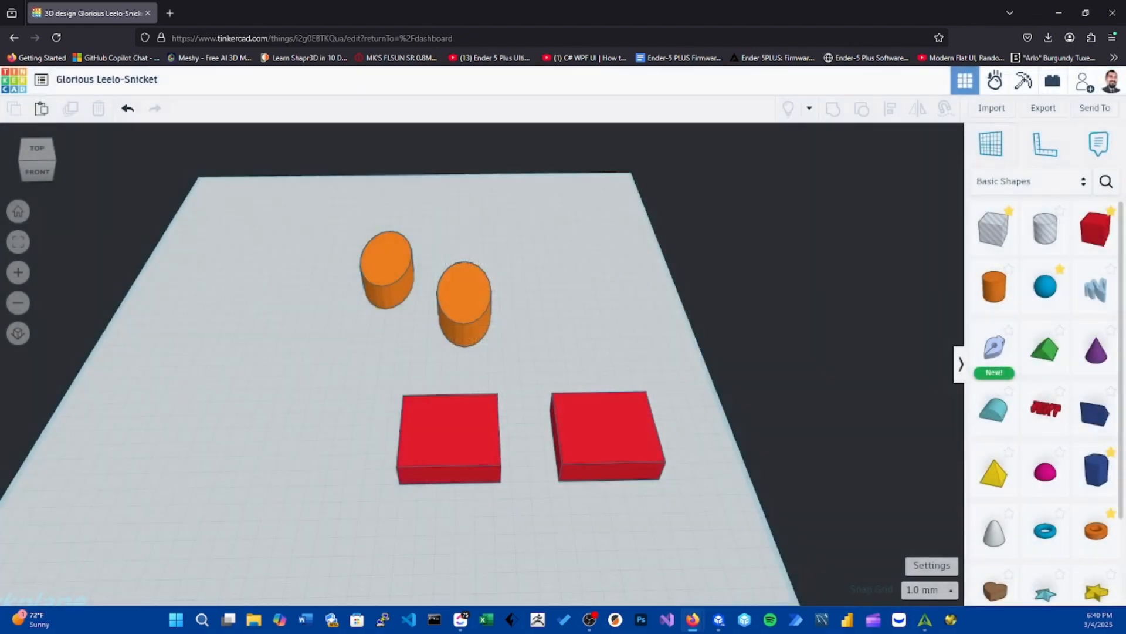
left_click(586, 440)
left_click(1041, 108)
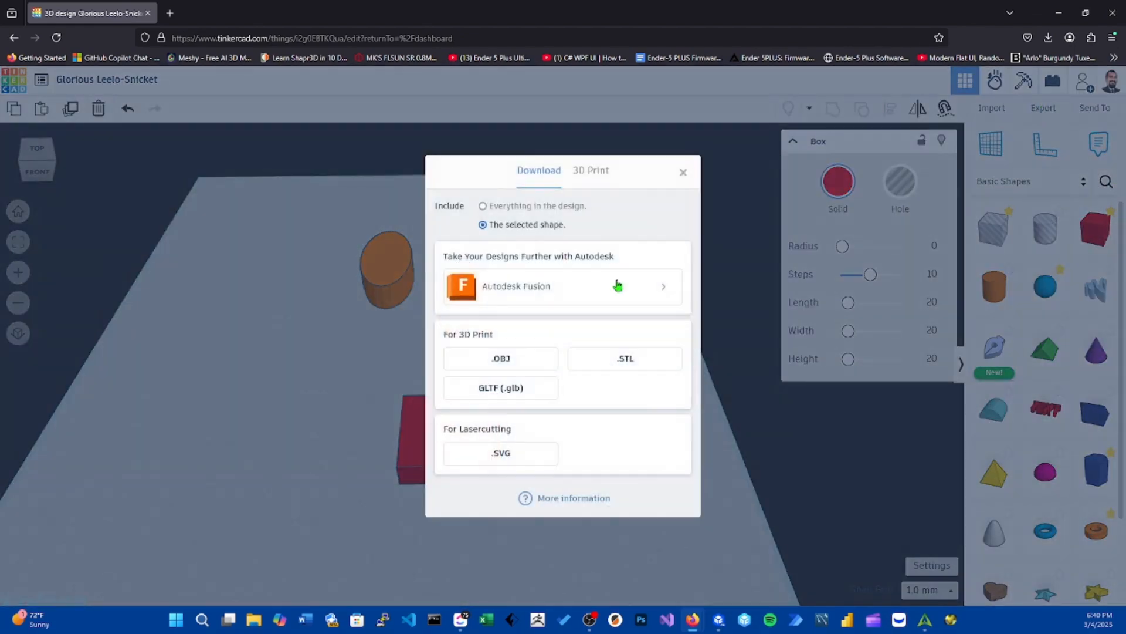
left_click(684, 172)
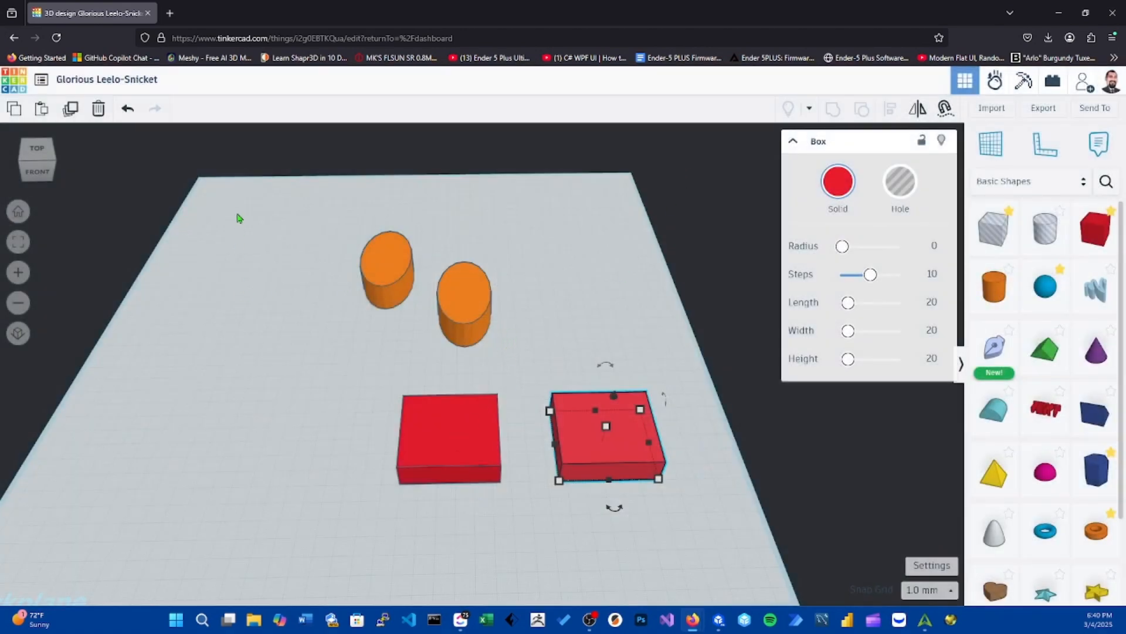
Select all four shapes together and clear the selection, and check the right-hand red box's export options without downloading
left_click(287, 201)
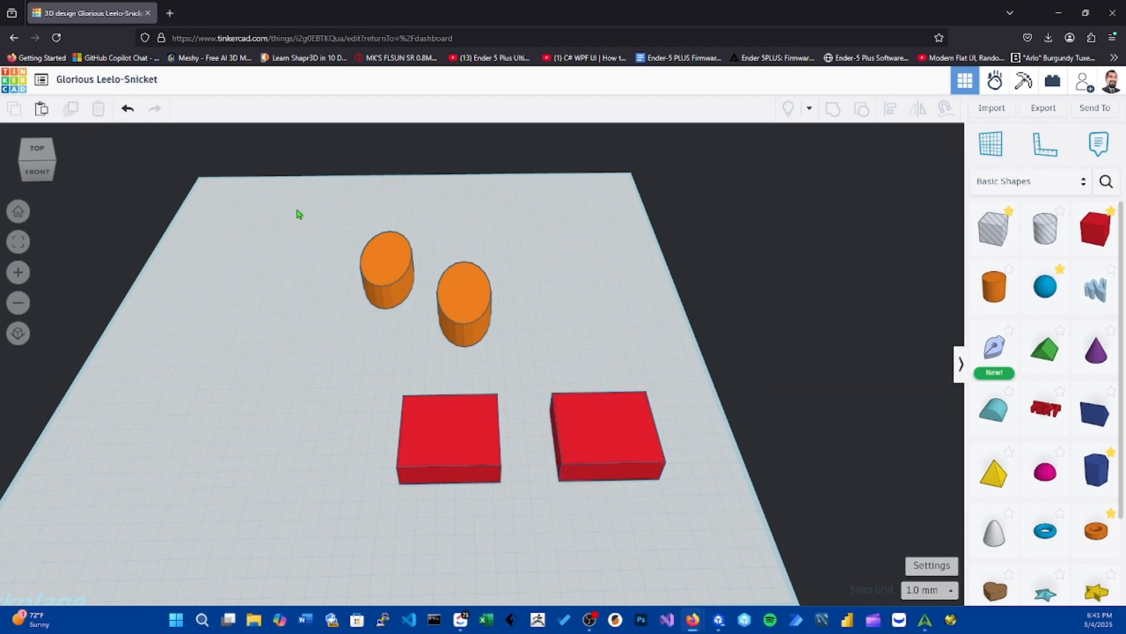
left_click_drag(298, 213, 675, 539)
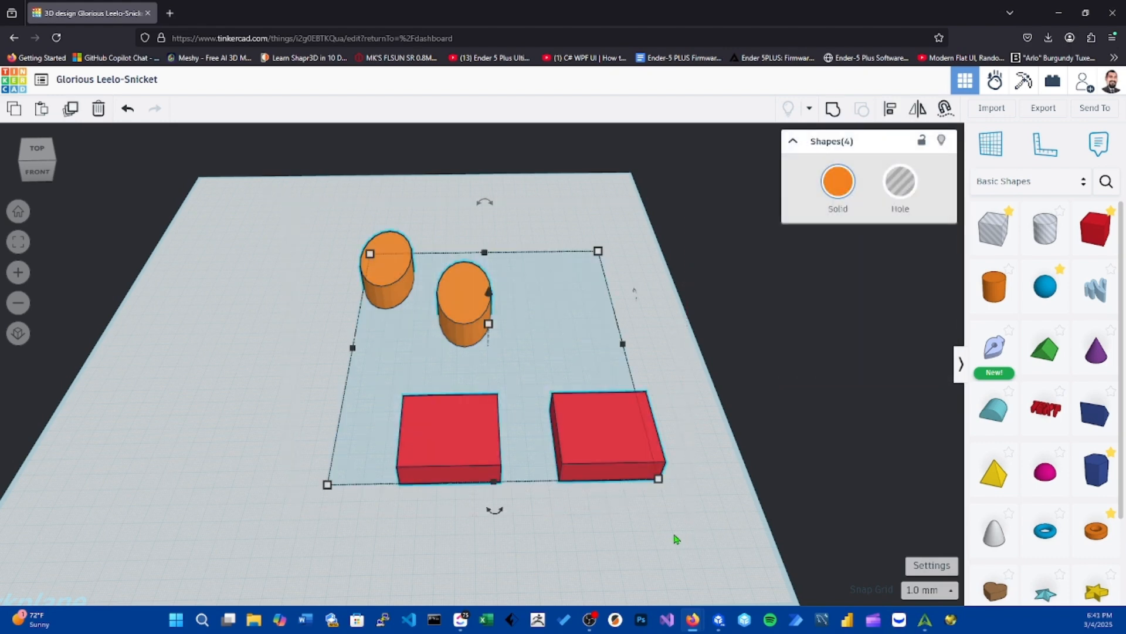
left_click(675, 539)
left_click(573, 420)
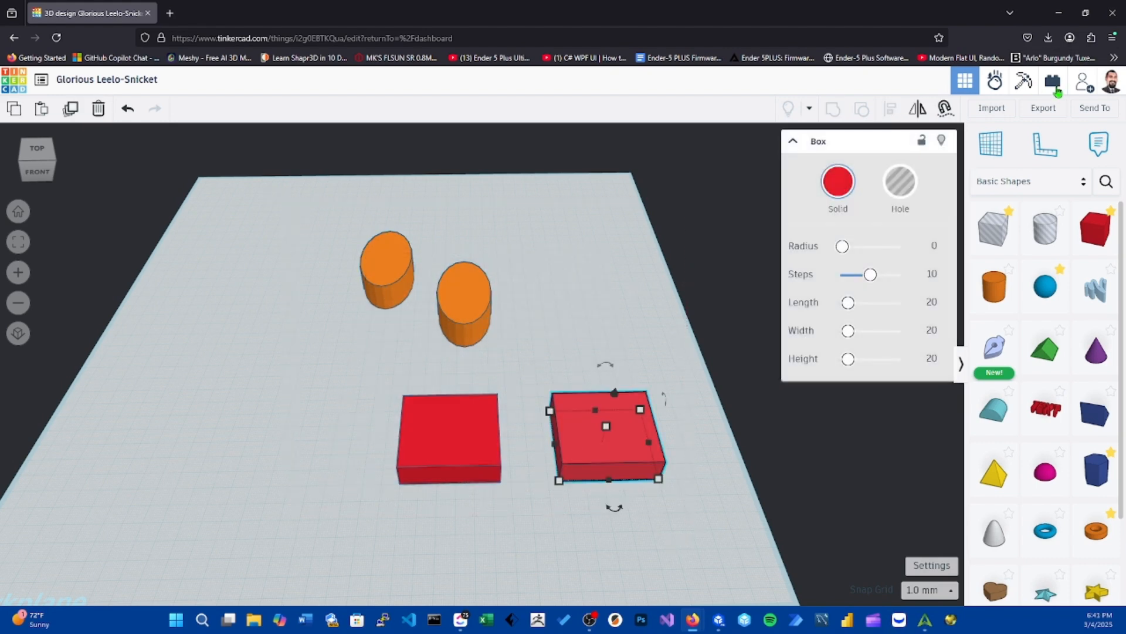
left_click(1043, 107)
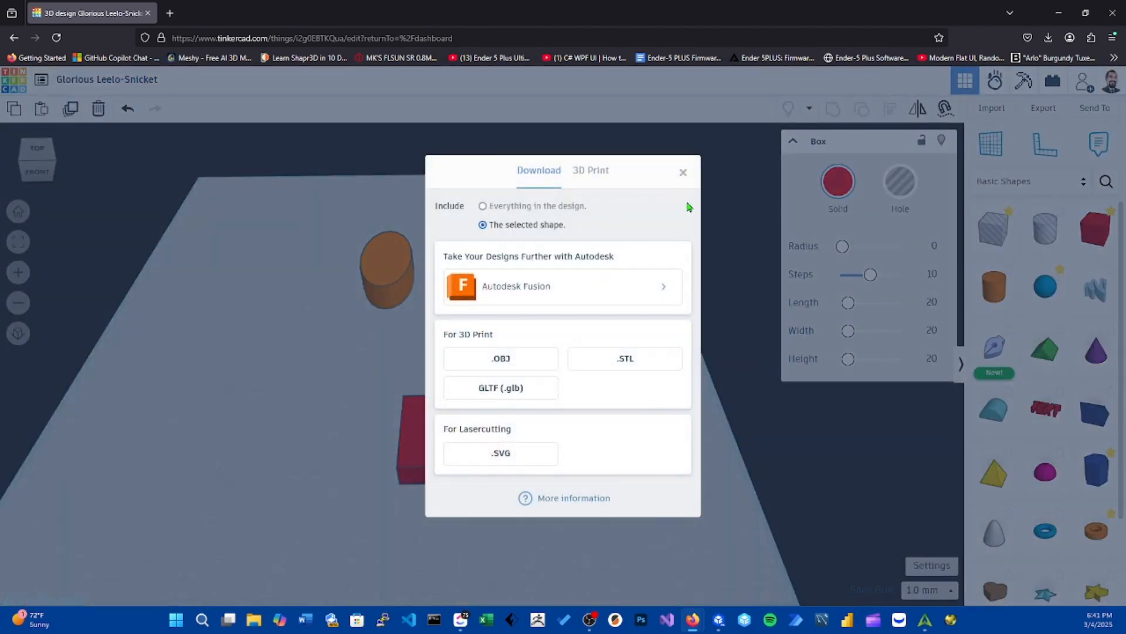
left_click(683, 172)
Group the two orange cylinders with the left-hand red box, and undo the grouping
left_click_drag(349, 201, 531, 548)
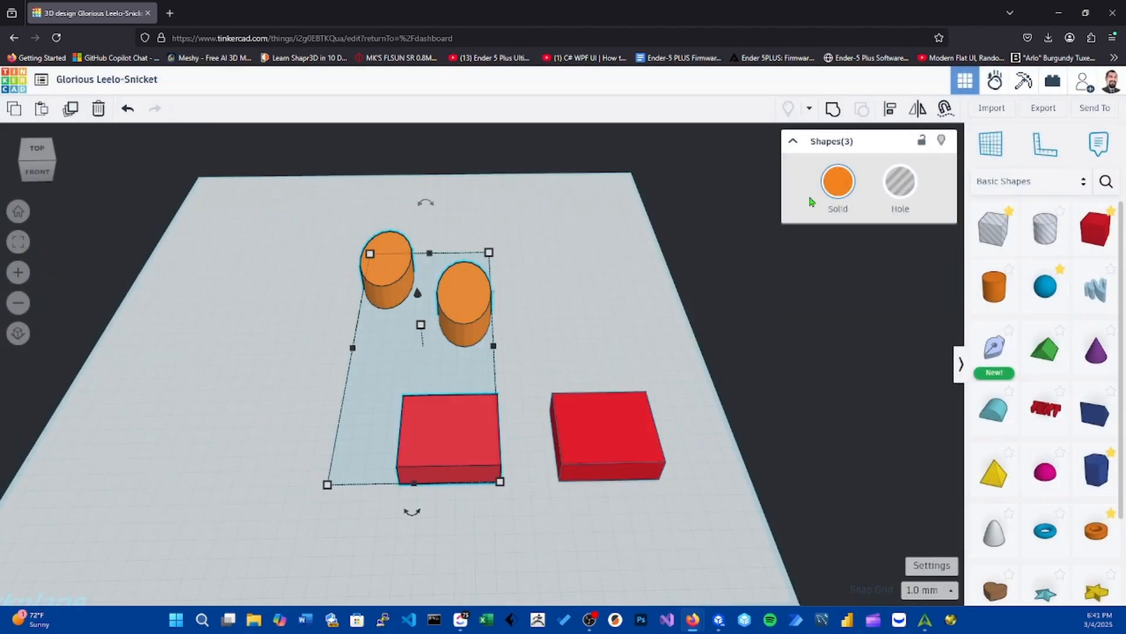
left_click(833, 109)
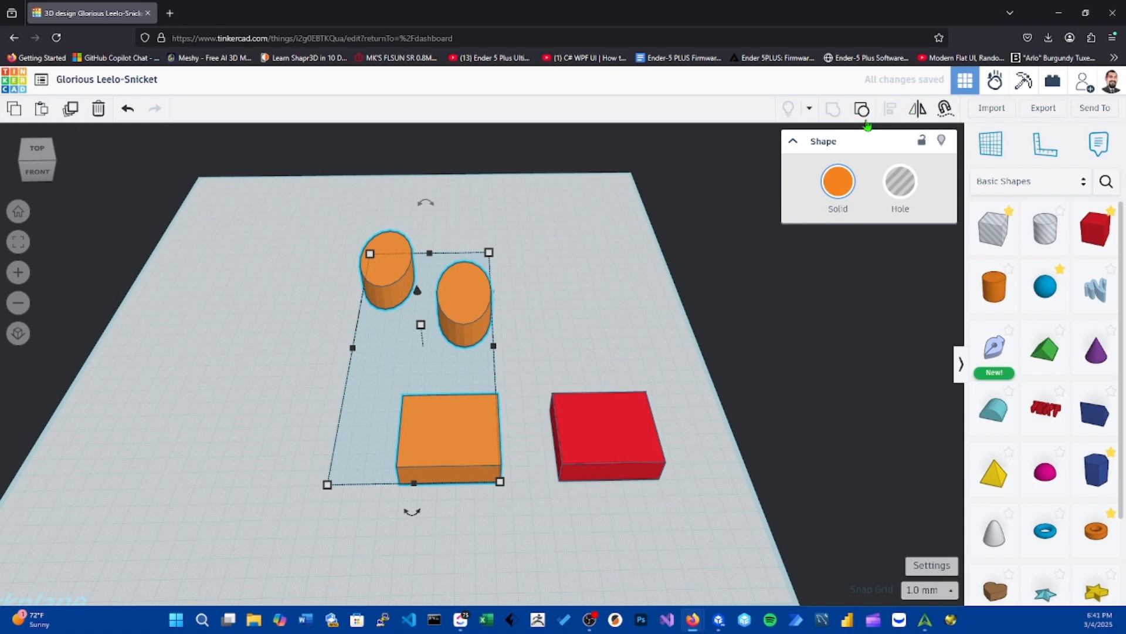
key("ctrl+z")
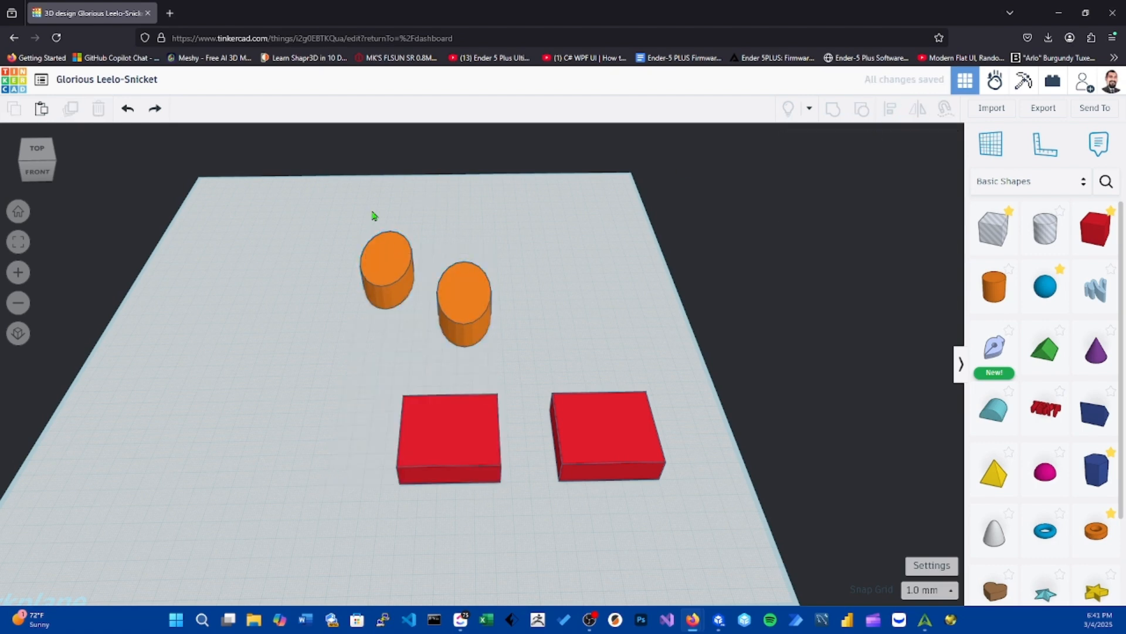
Hide the two cylinders and left-hand box, and move the remaining red box about 76 mm to the left and 39.5 mm back
left_click_drag(512, 522, 349, 223)
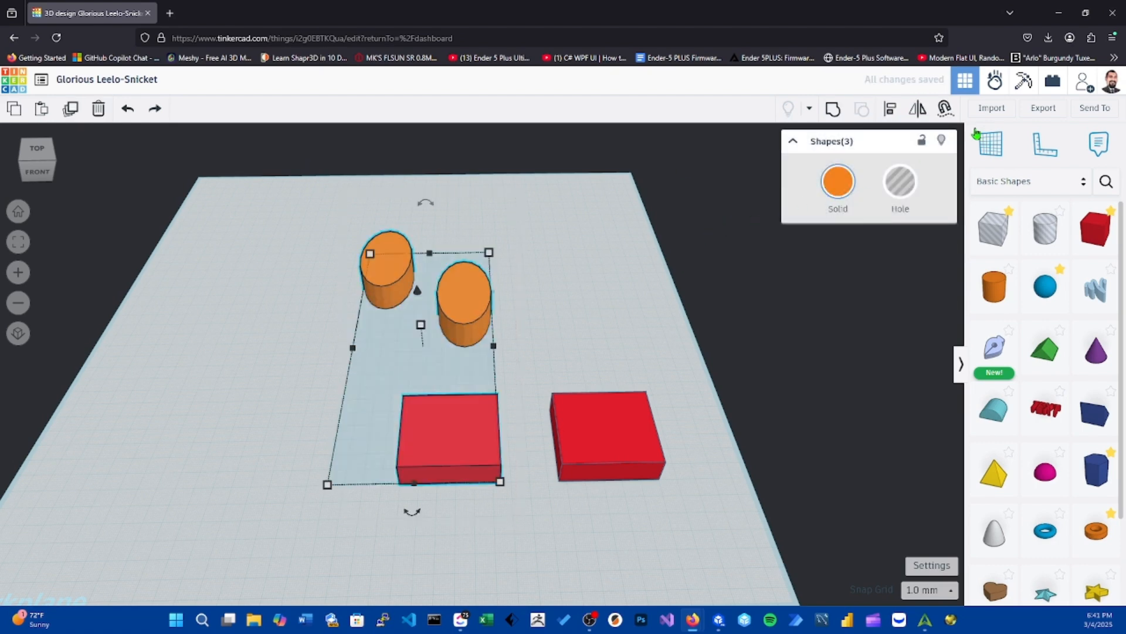
left_click(941, 143)
left_click_drag(586, 460, 440, 422)
Export only the selected red box as an STL file, and dismiss the downloads list
left_click(1035, 107)
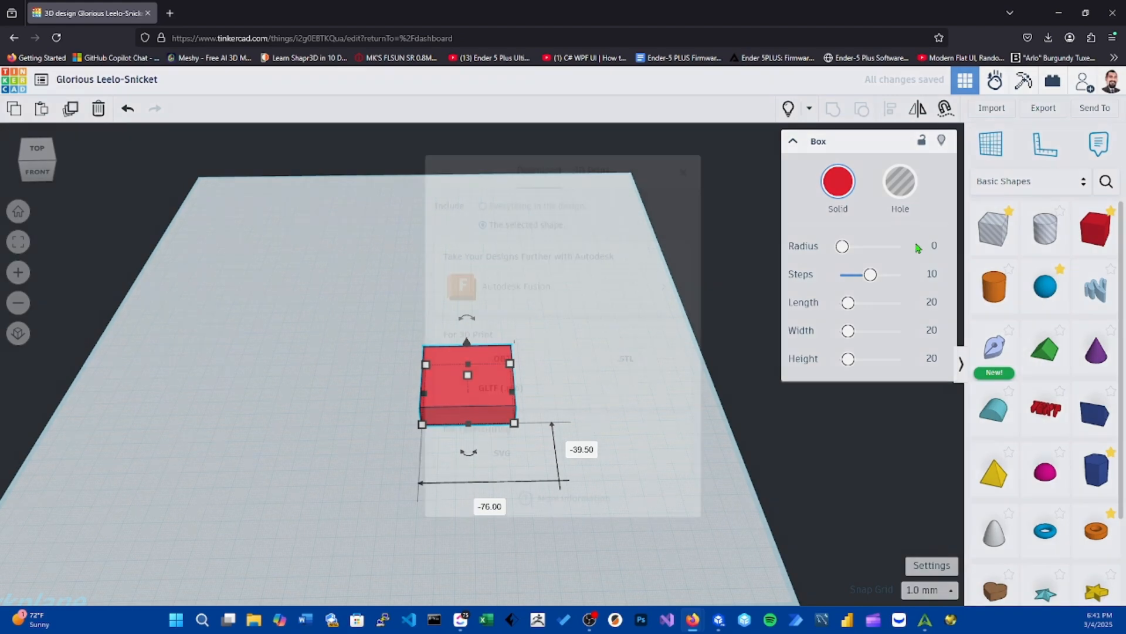
left_click(610, 371)
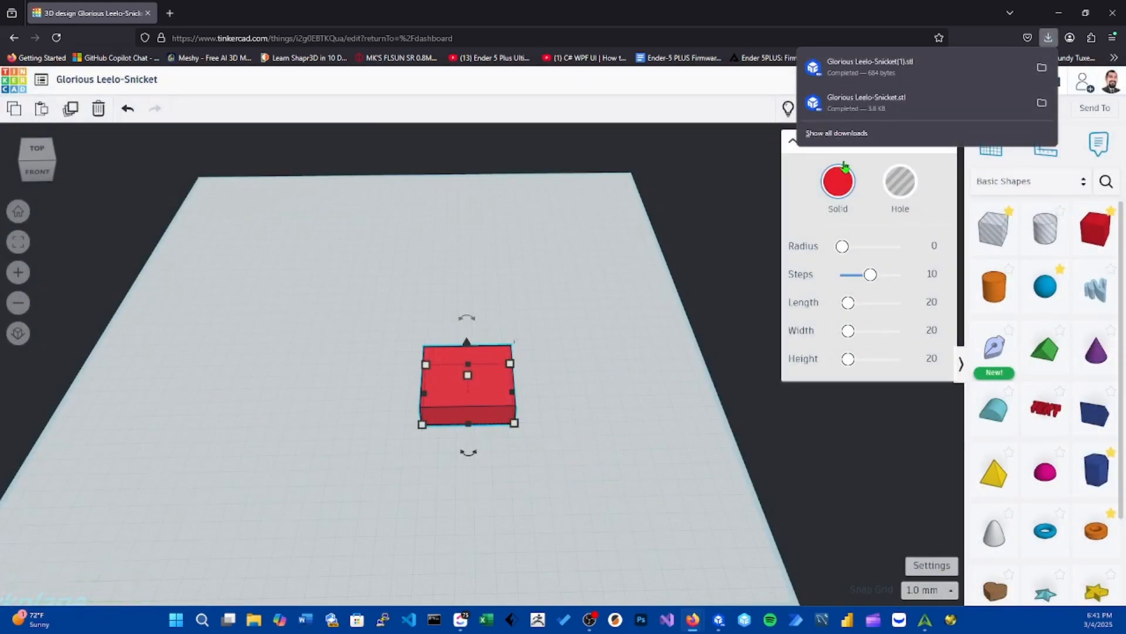
left_click(1048, 39)
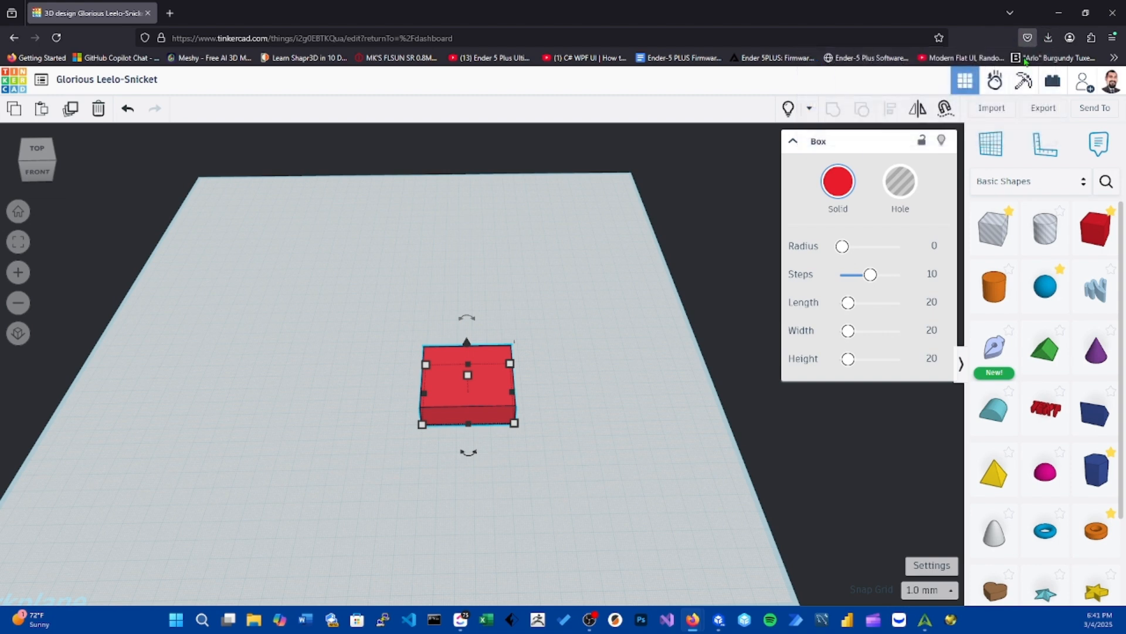
Import Glorious Leelo-Snicket(1).stl in millimetres at 100% scale, and move the imported shape about 90 mm left and 85 mm back
left_click(996, 108)
left_click(1047, 37)
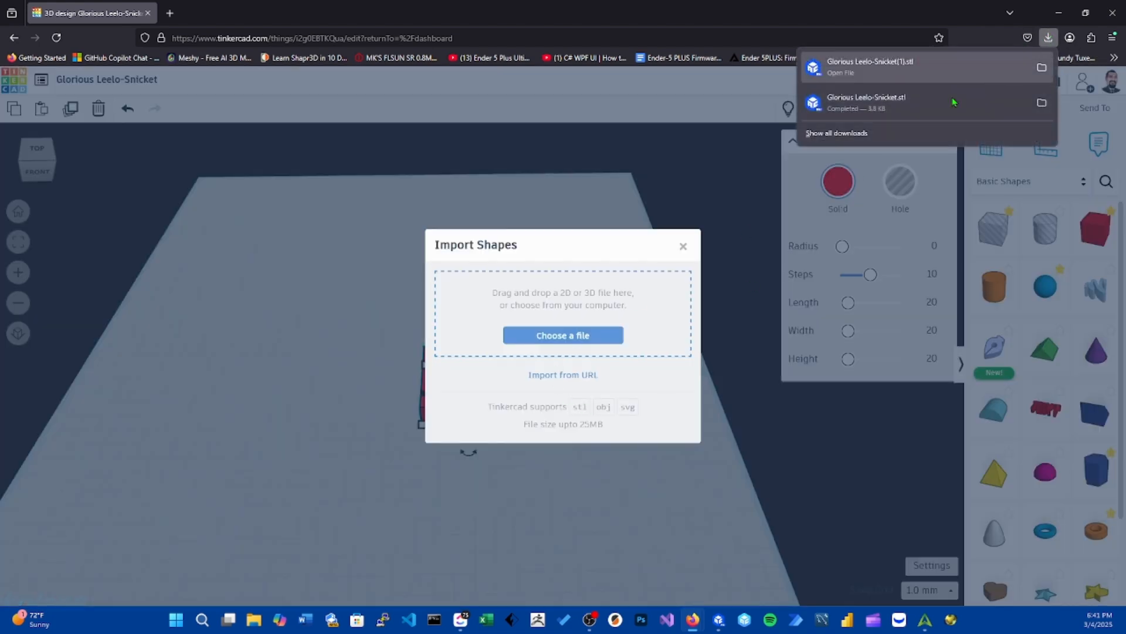
left_click_drag(890, 68, 566, 316)
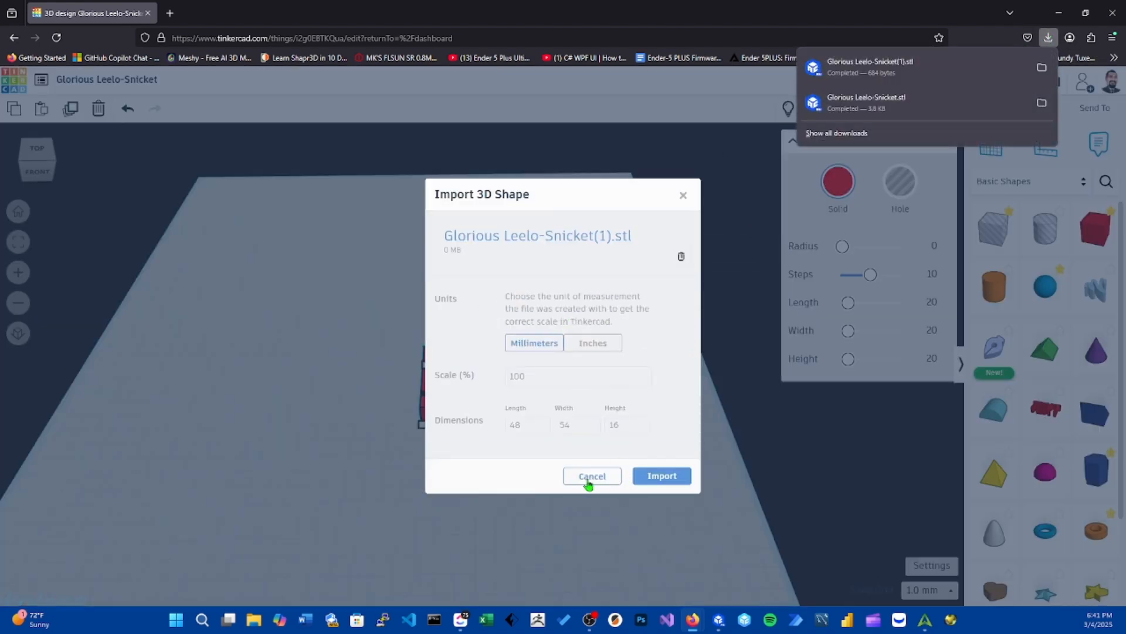
left_click(660, 475)
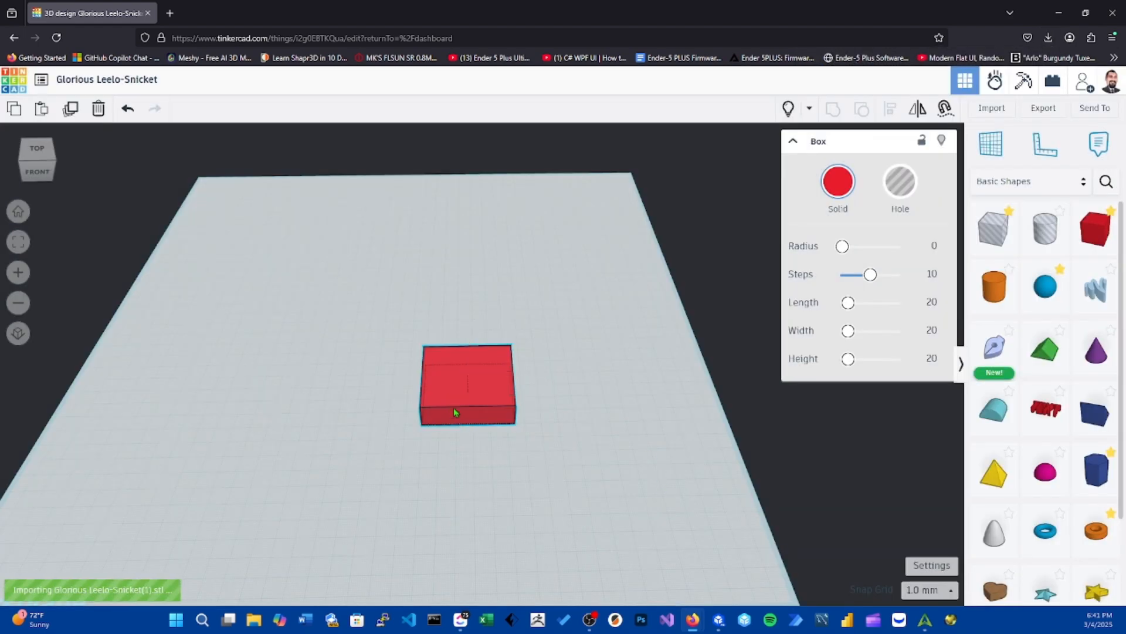
left_click_drag(371, 306, 267, 231)
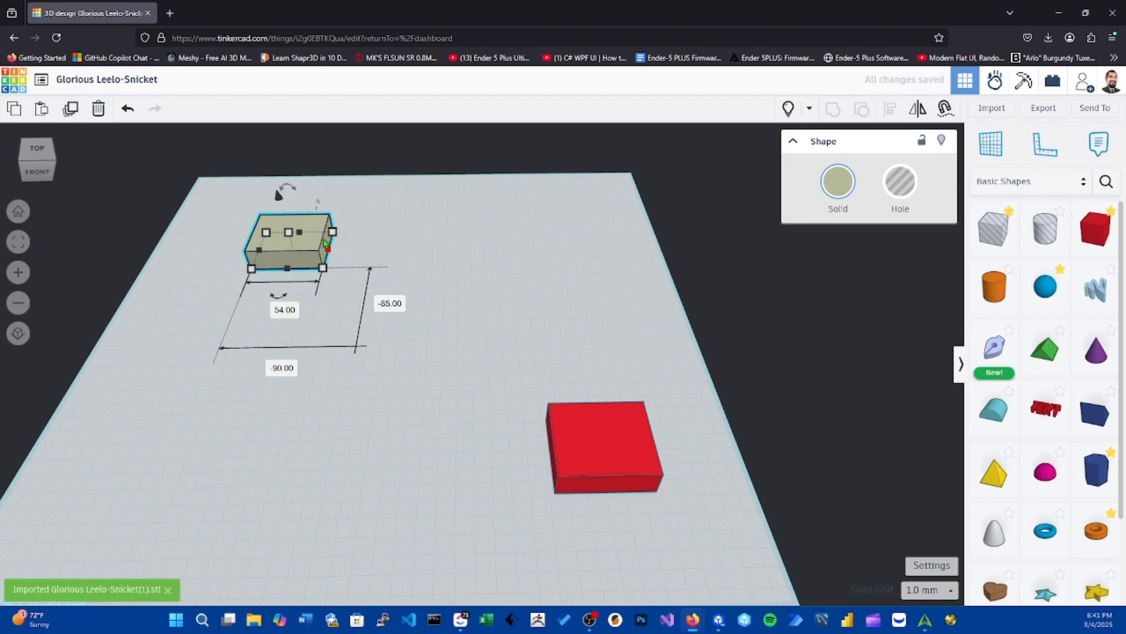
Delete the imported beige shape from the workplane
key("Delete")
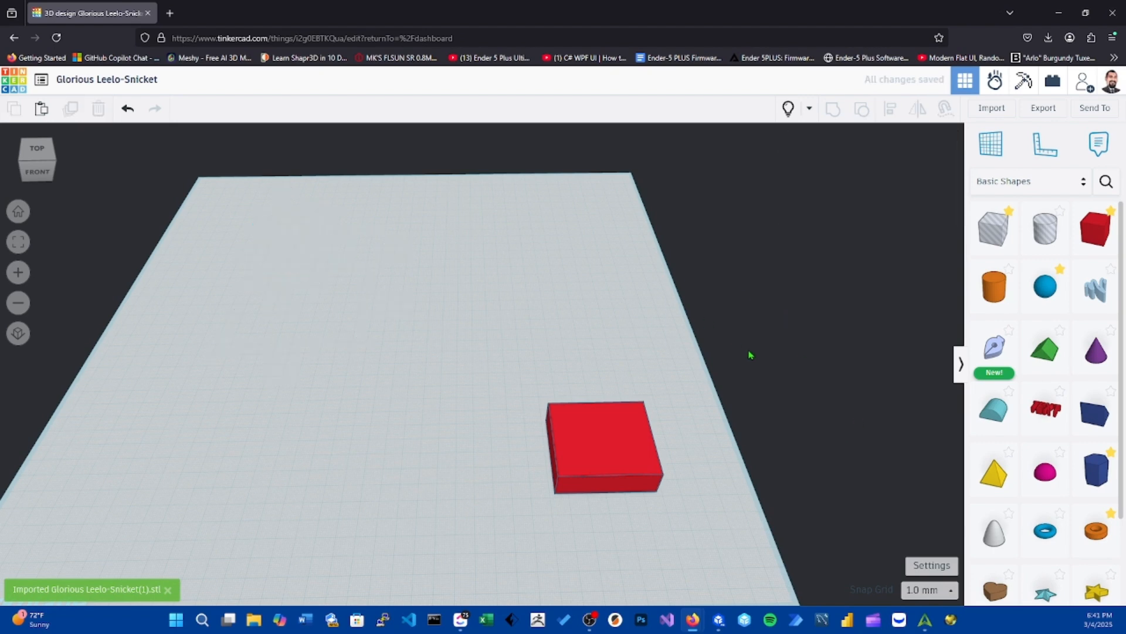
Review the Send To options, including the design picture, Autodesk Fusion, Google, 3D communities and sharing invitations, and close the dialog
left_click(1092, 110)
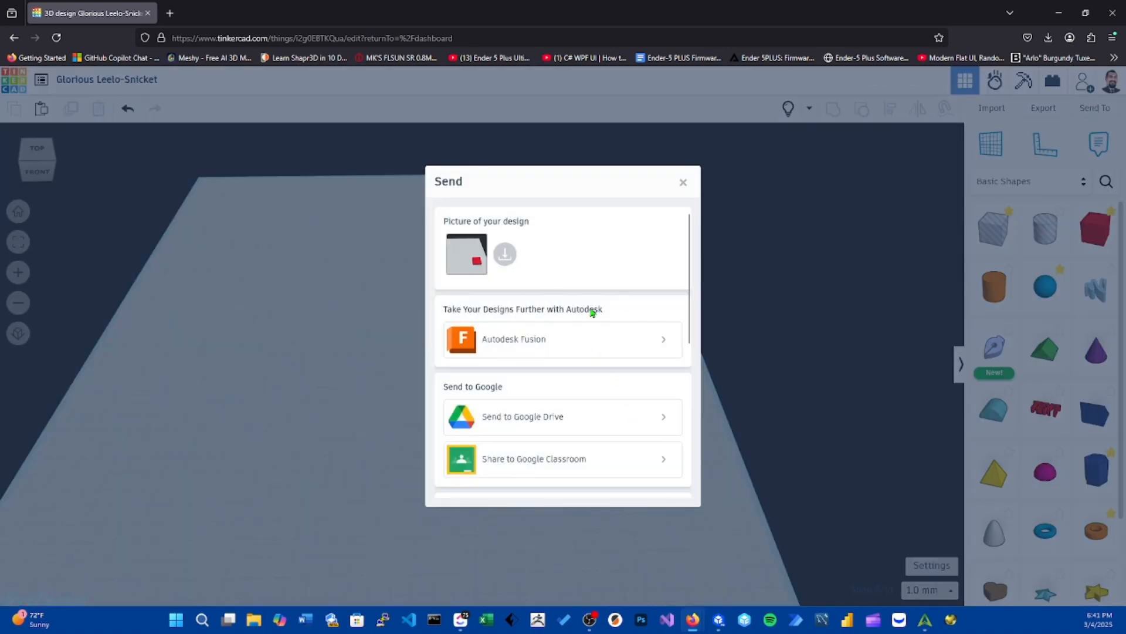
scroll(583, 246, "down", 3)
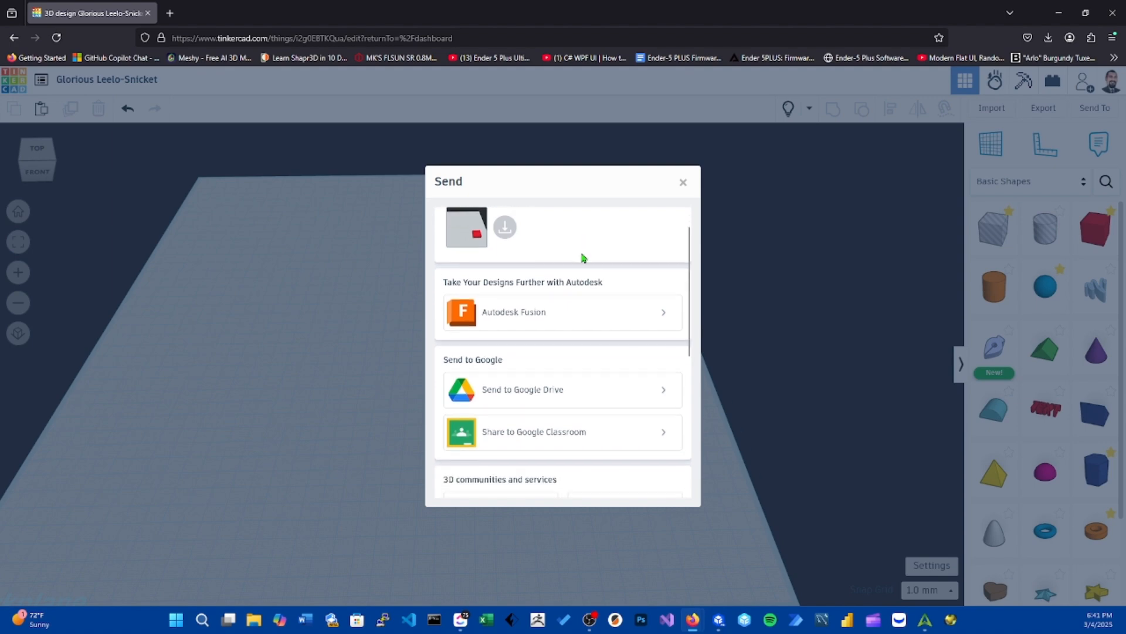
scroll(583, 252, "up", 3)
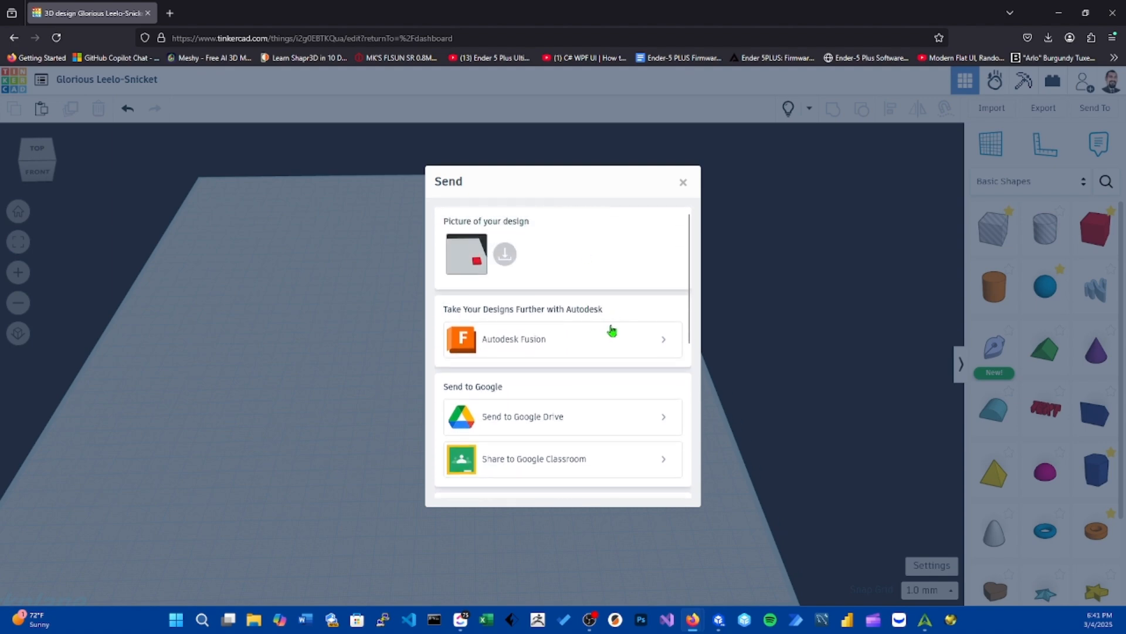
scroll(633, 326, "down", 1)
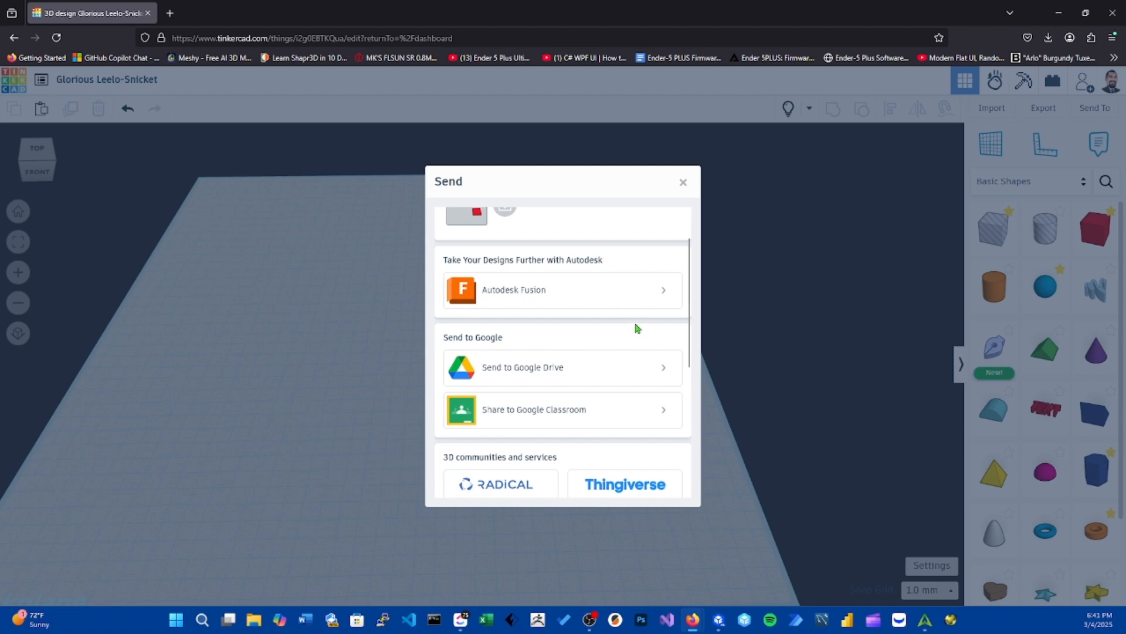
scroll(638, 328, "down", 2)
scroll(634, 329, "up", 2)
scroll(605, 346, "down", 1)
scroll(609, 335, "down", 1)
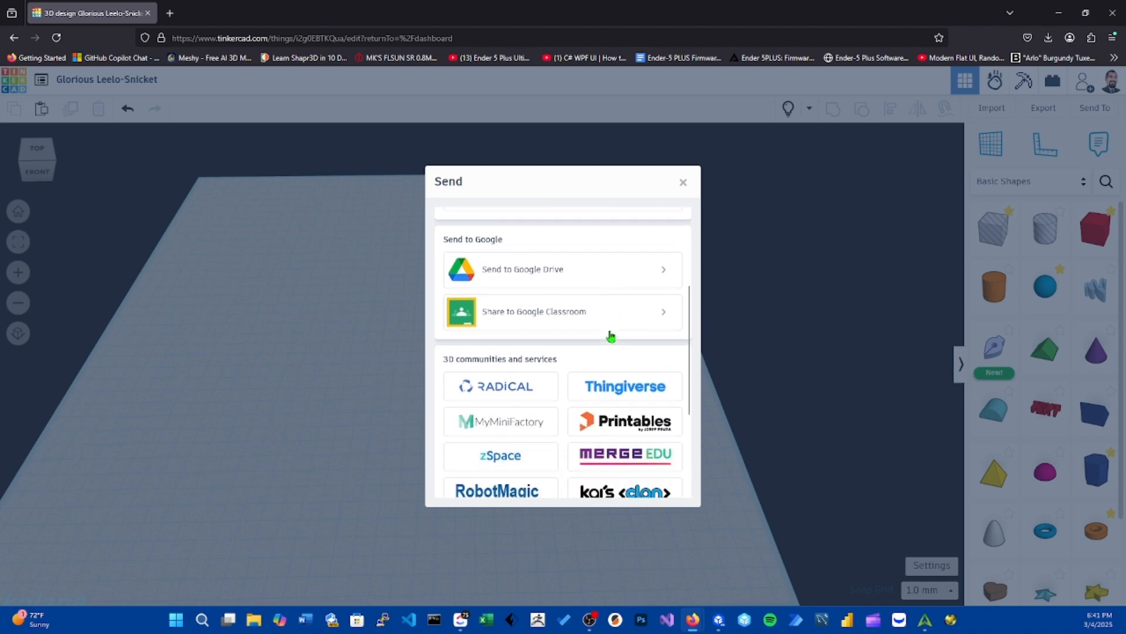
scroll(561, 364, "down", 2)
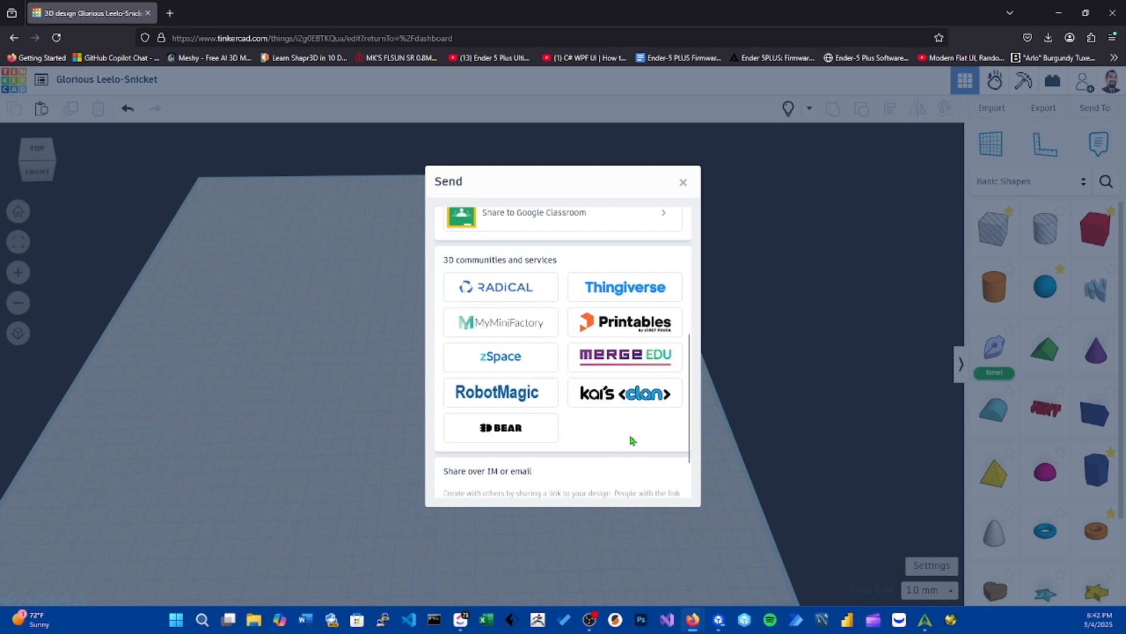
scroll(618, 449, "down", 1)
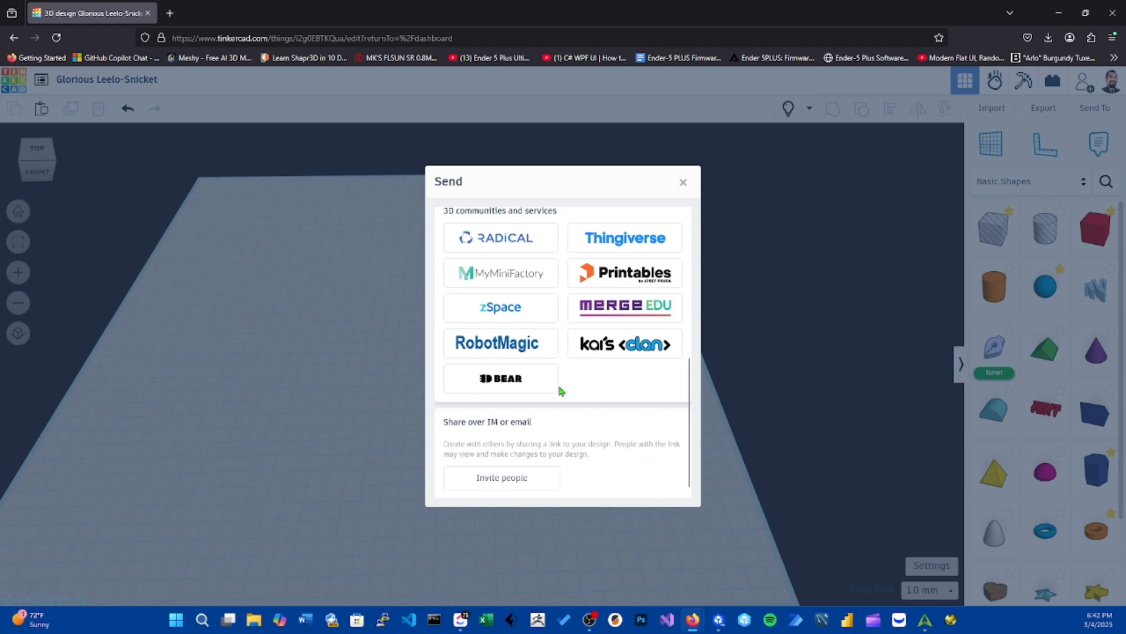
scroll(560, 390, "down", 1)
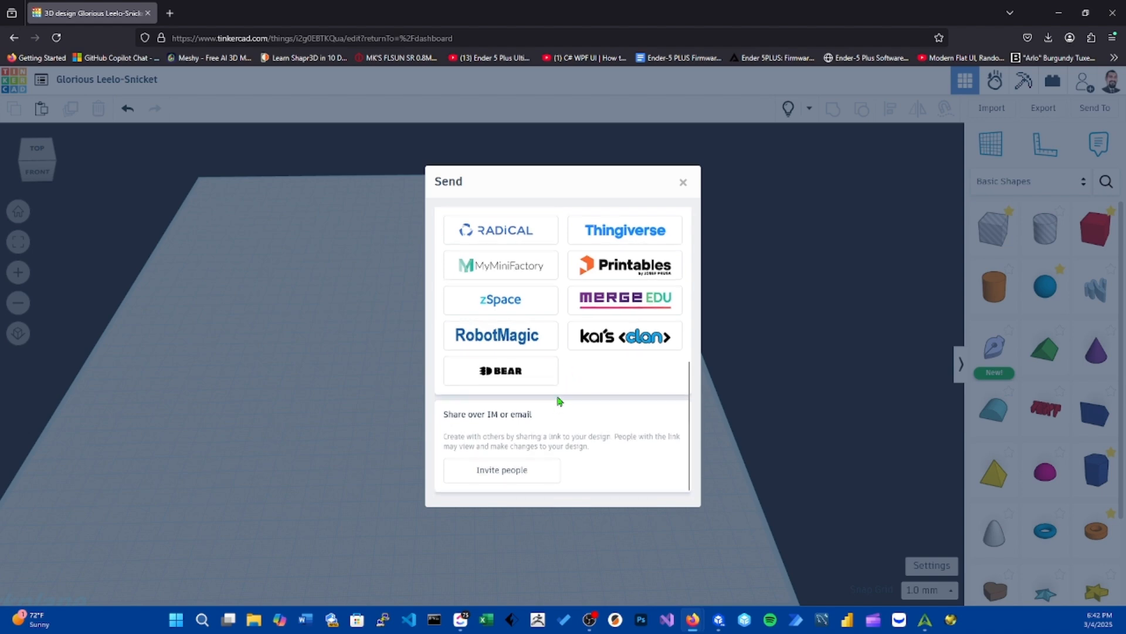
left_click(684, 184)
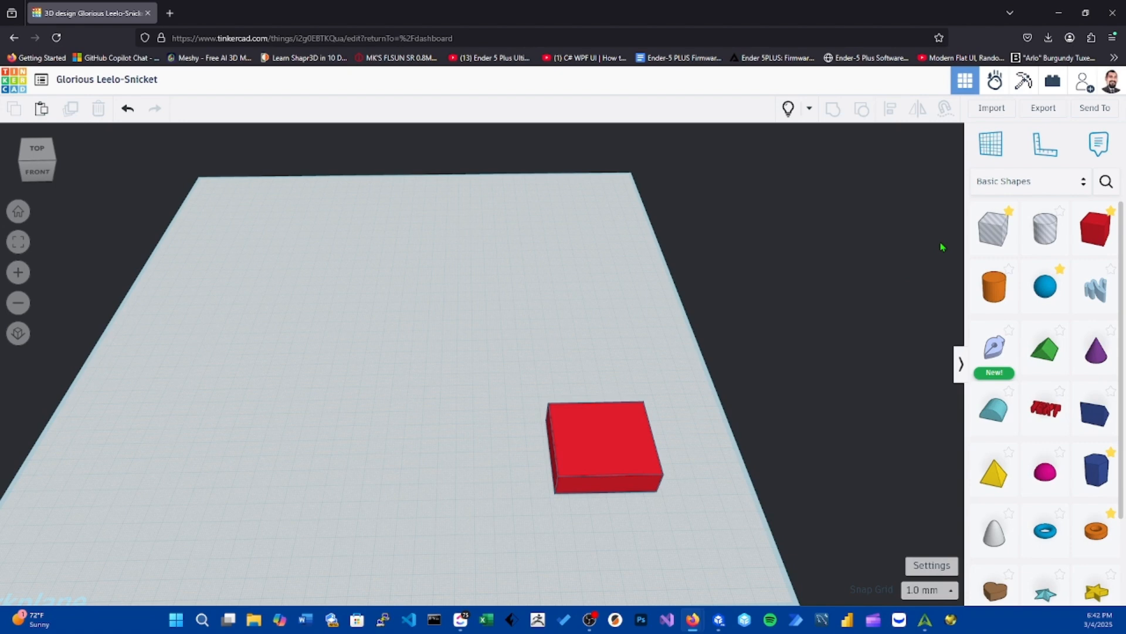
Add an empty note near the back of the workplane and move it just off the right edge
left_click(1099, 140)
left_click(558, 251)
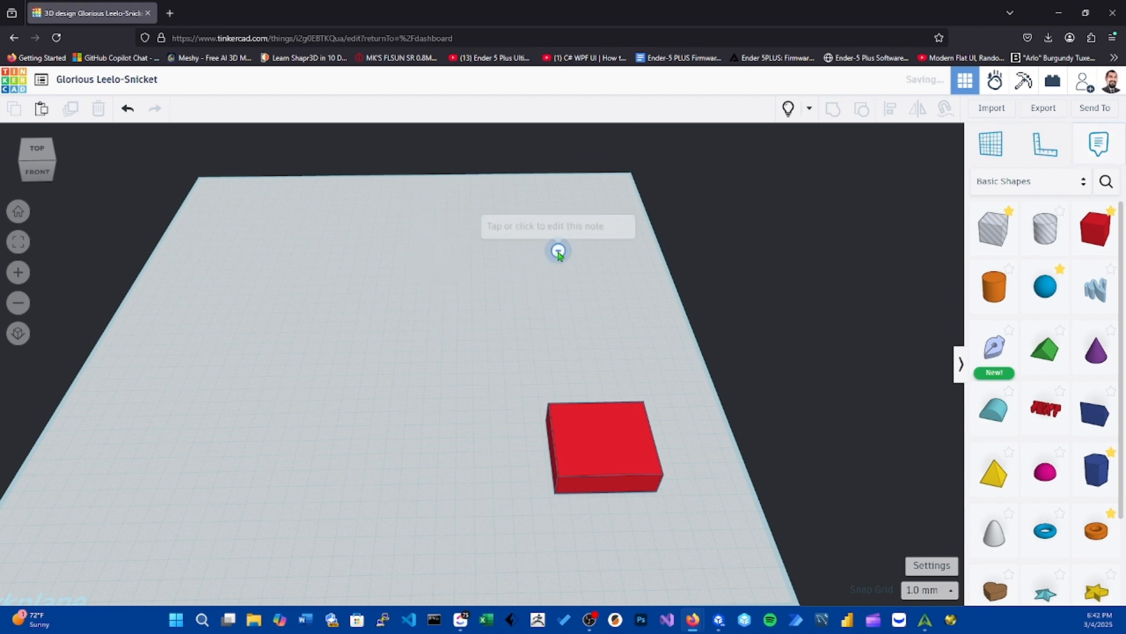
left_click_drag(559, 254, 707, 295)
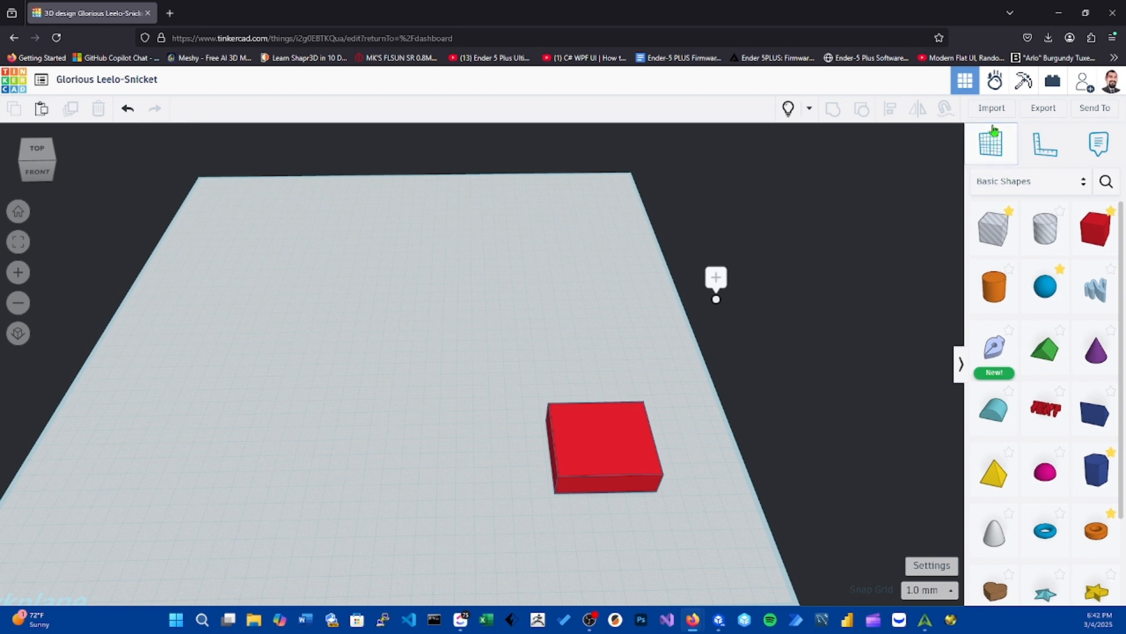
Move the red box from the front right area towards the middle of the workplane and deselect it
right_click_drag(388, 241, 433, 369)
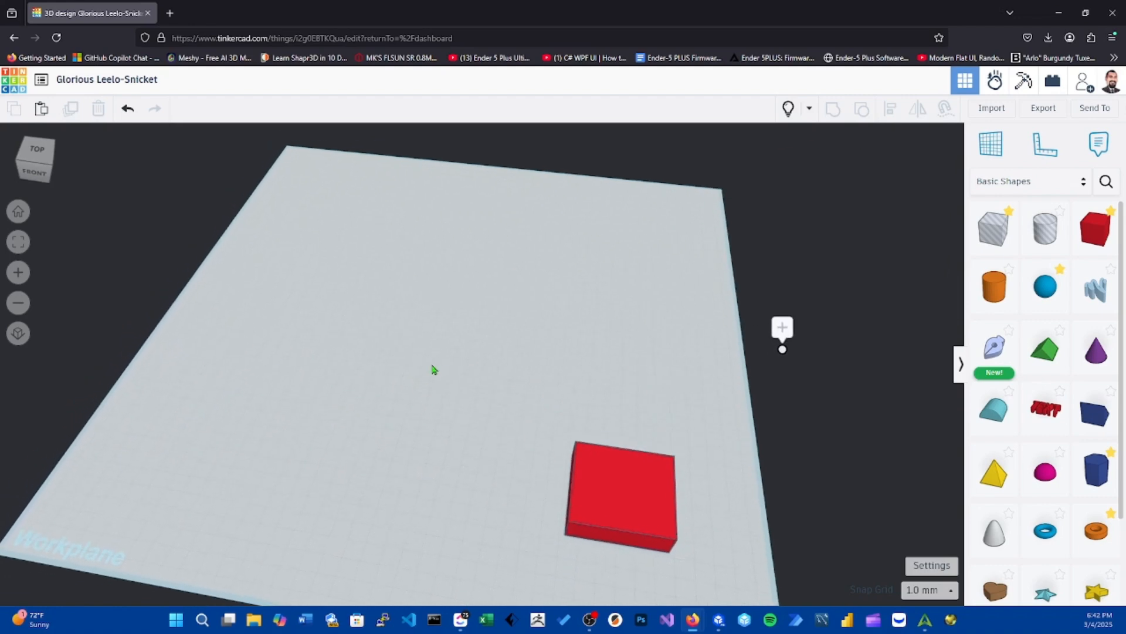
left_click_drag(616, 513, 456, 290)
scroll(485, 303, "up", 1)
scroll(531, 311, "down", 2)
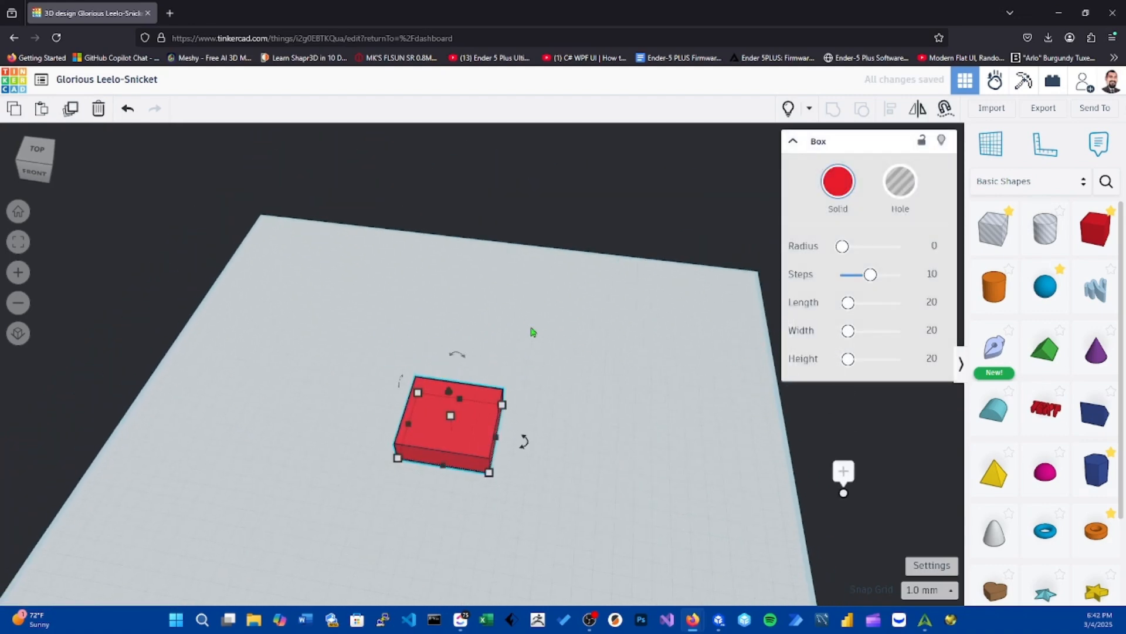
left_click(553, 372)
Place a half sphere on the workplane just to the right of the red box
scroll(524, 432, "up", 2)
left_click(484, 403)
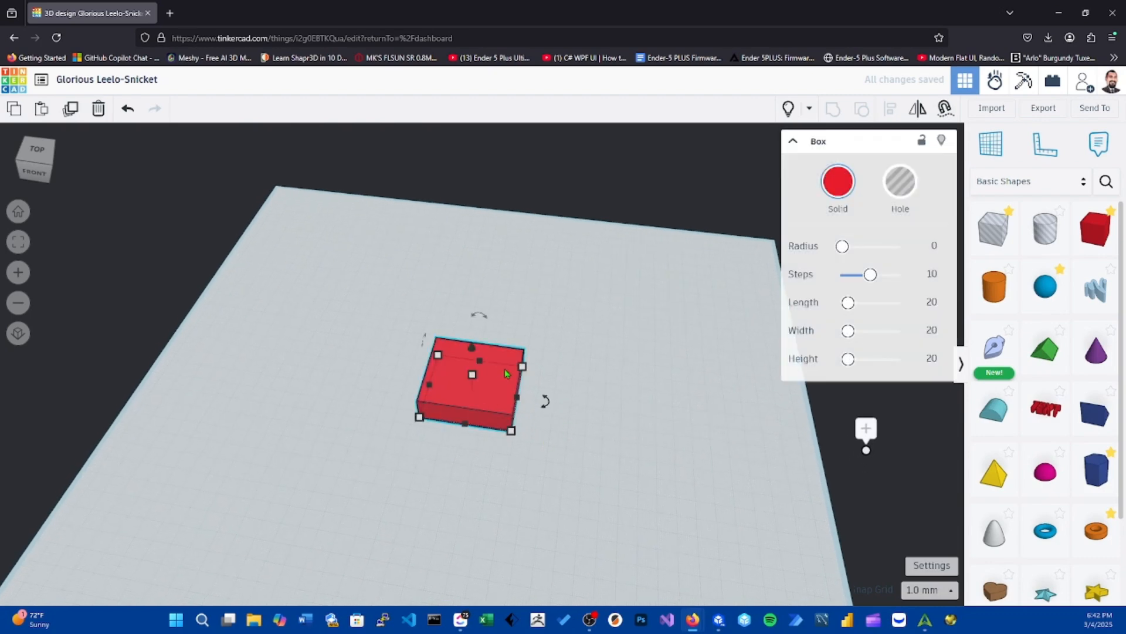
left_click(569, 371)
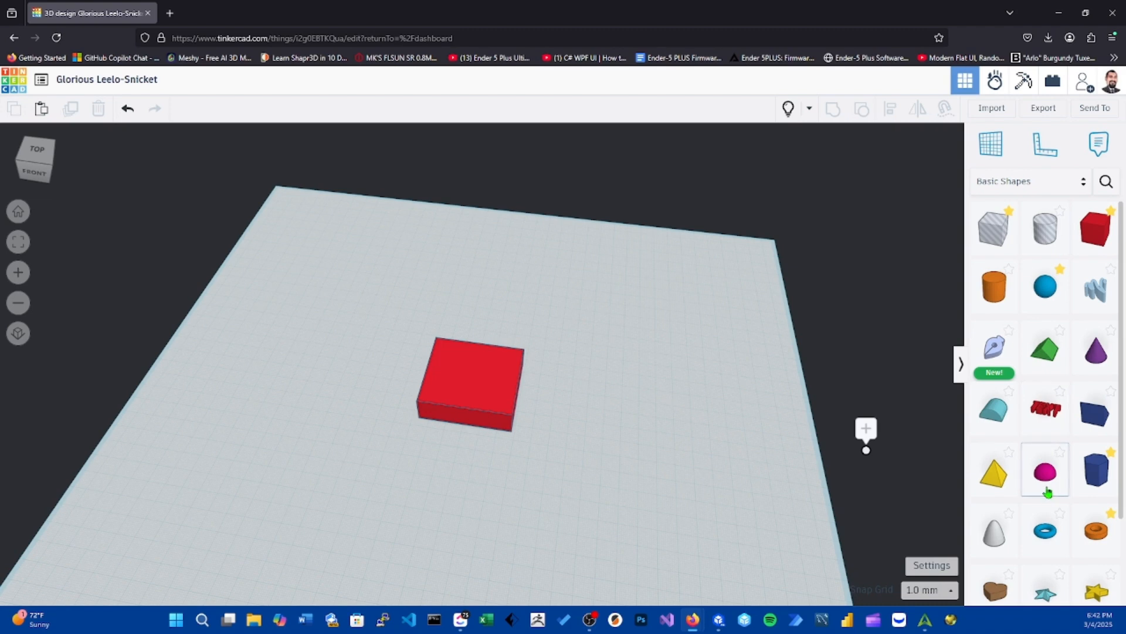
left_click_drag(1043, 469, 567, 399)
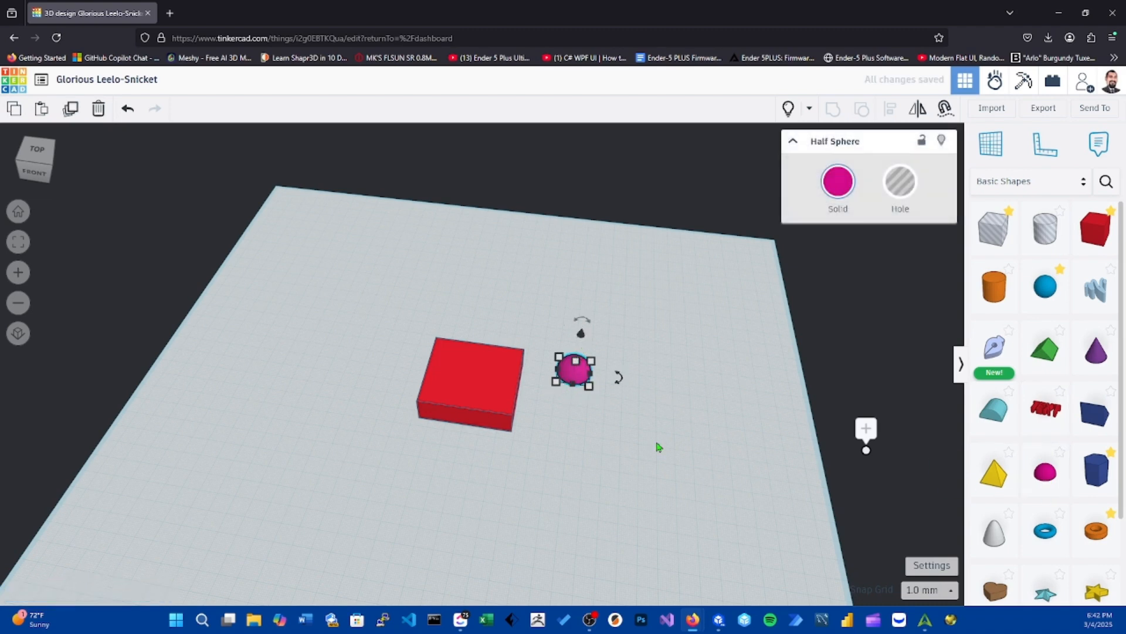
Raise the half sphere about 20 mm, move it over the red box, and undo both moves
right_click_drag(657, 447, 678, 418)
left_click_drag(580, 324, 581, 291)
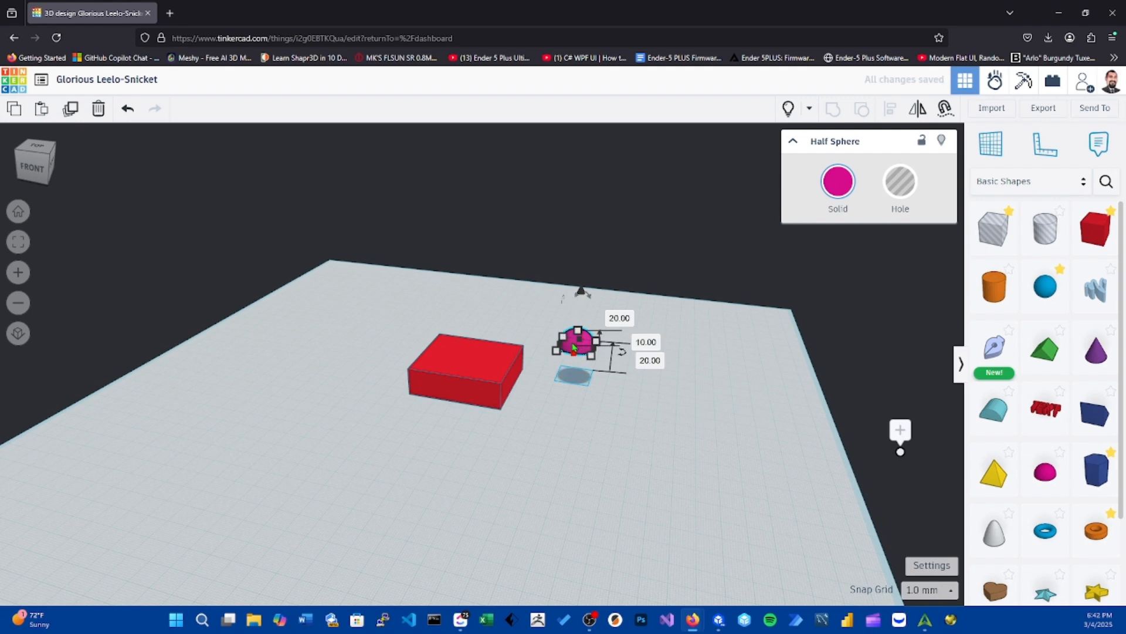
left_click_drag(572, 344, 482, 357)
right_click_drag(501, 477, 709, 457)
key("ctrl+z")
key("ctrl+z")
left_click(709, 456)
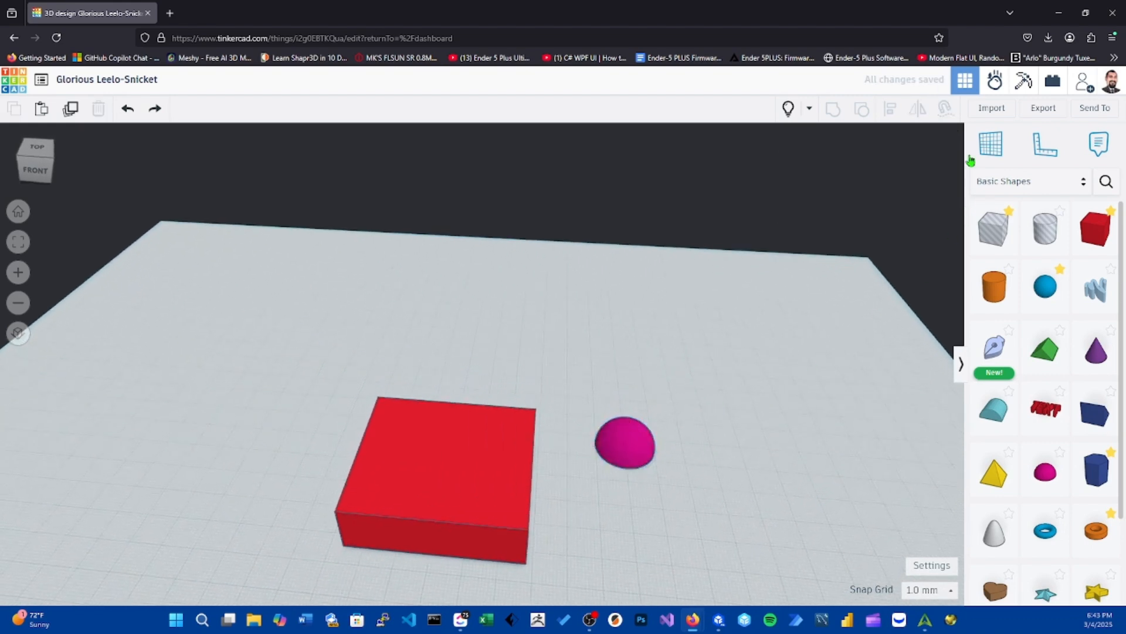
Set a temporary workplane on the red box's top face, and raise and move the half sphere onto that face
left_click(991, 146)
left_click(452, 480)
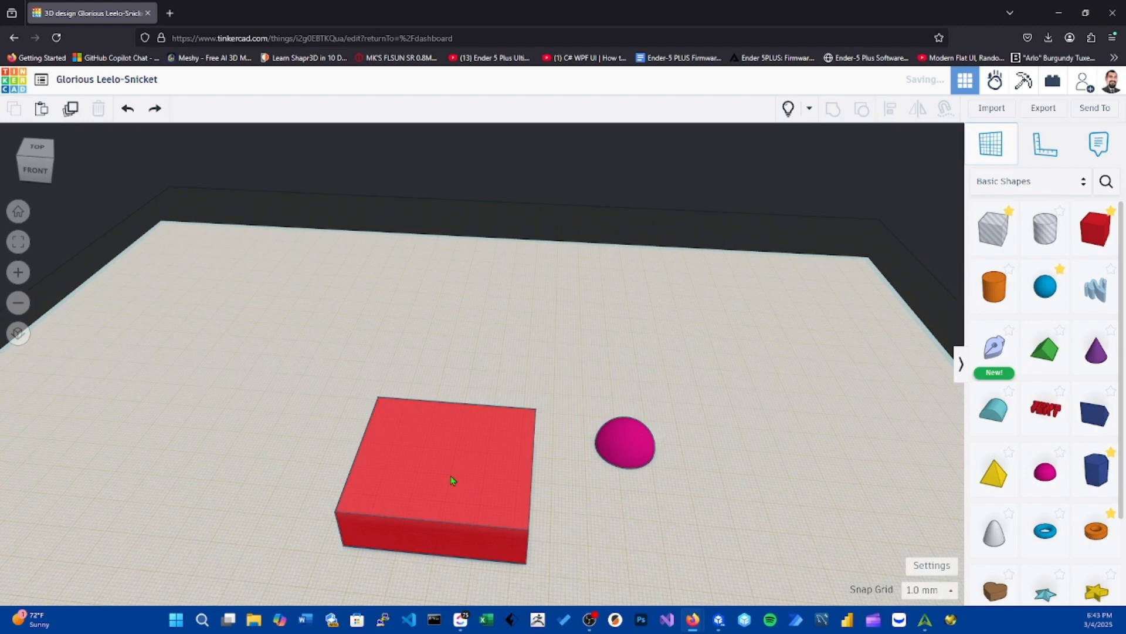
left_click(633, 437)
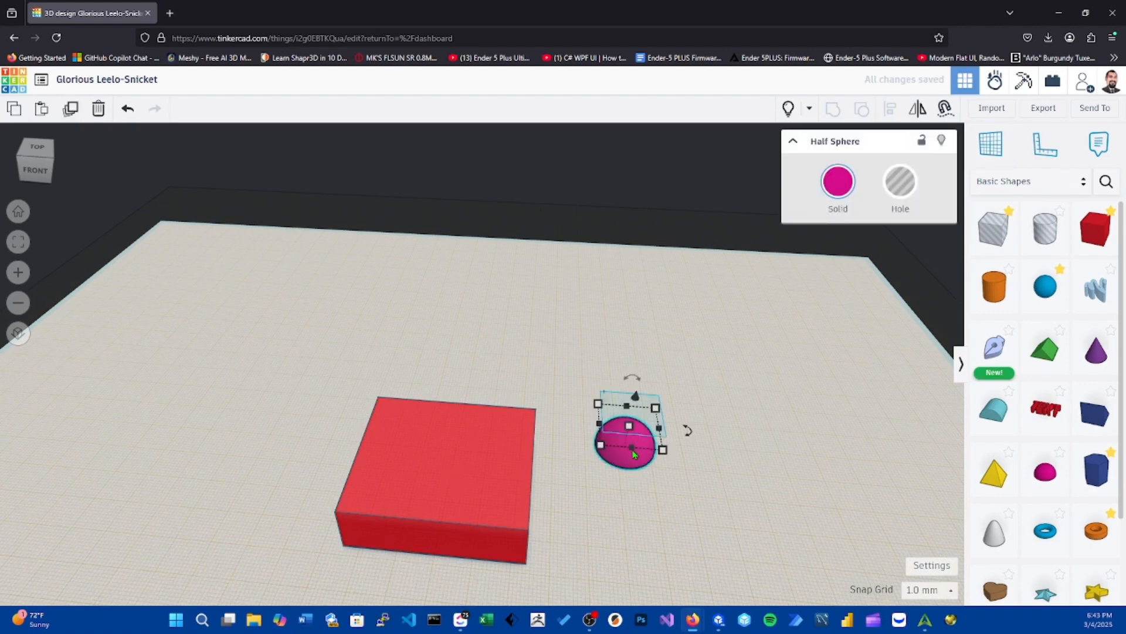
left_click_drag(633, 452, 639, 418)
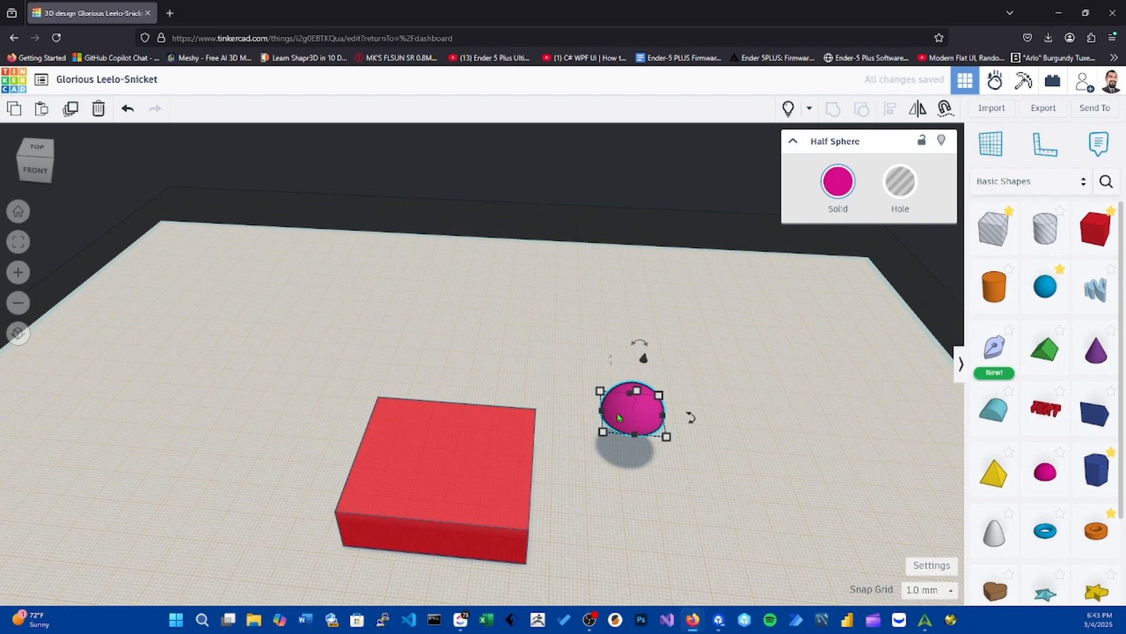
right_click_drag(619, 417, 691, 395)
left_click_drag(605, 411, 407, 438)
left_click(562, 433)
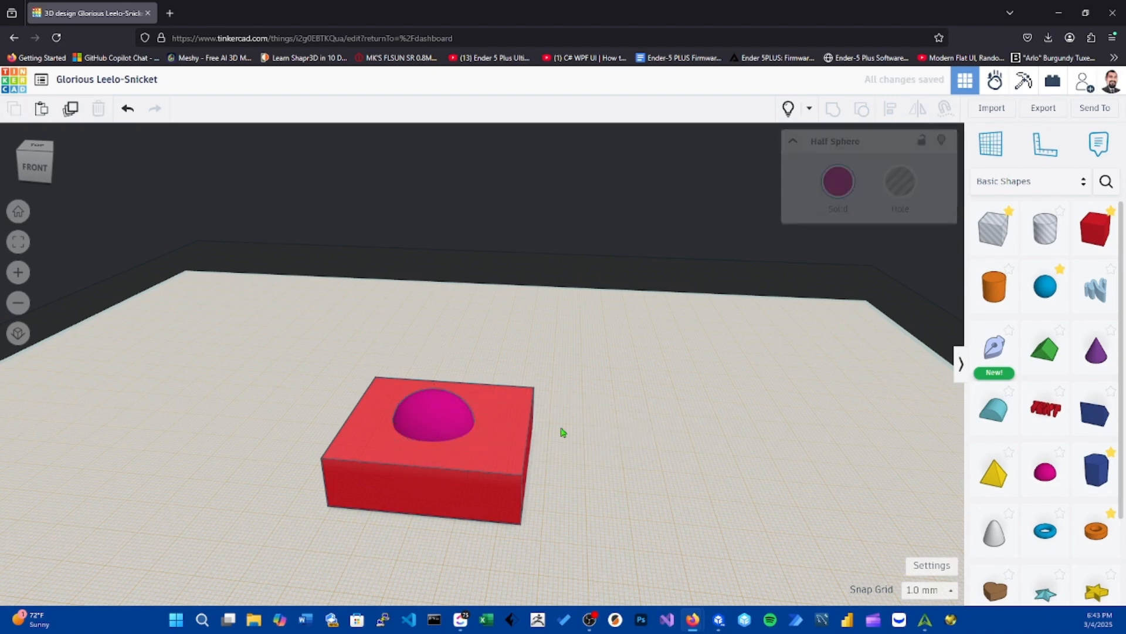
Group the red box with the half sphere on top, and restore the default workplane
right_click_drag(561, 432, 360, 498)
left_click_drag(300, 526, 657, 352)
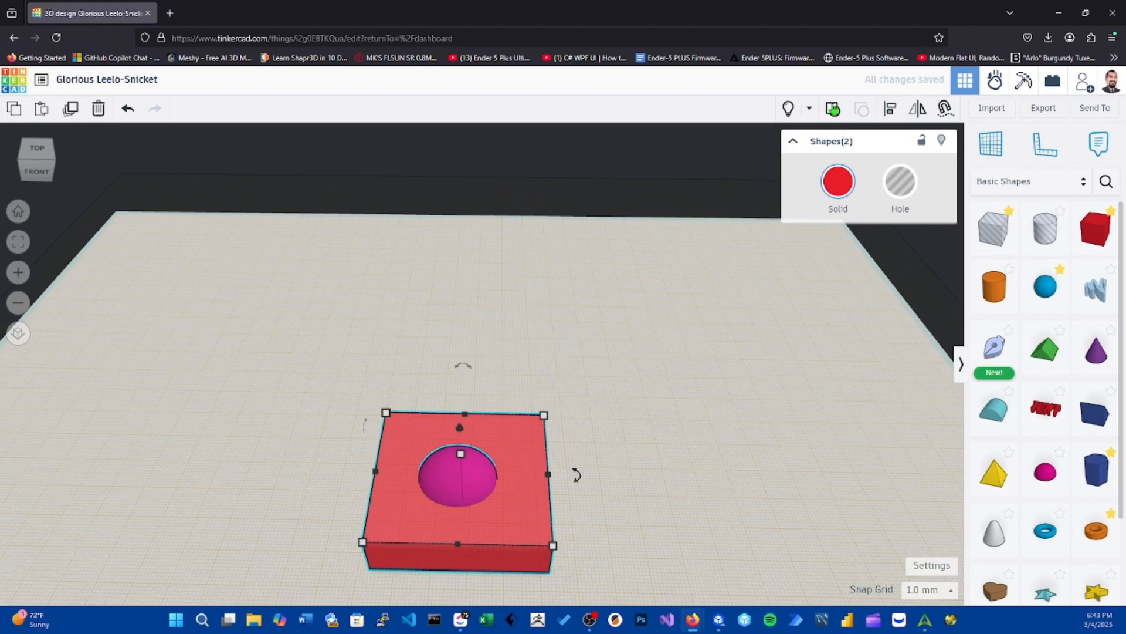
left_click(834, 110)
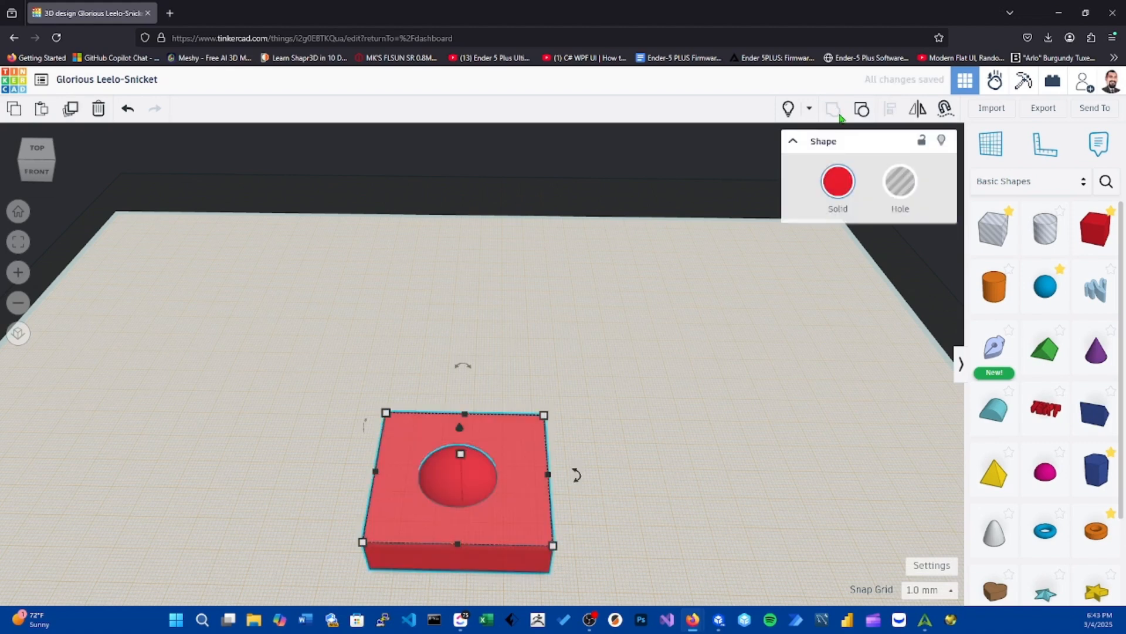
left_click(988, 150)
left_click(687, 441)
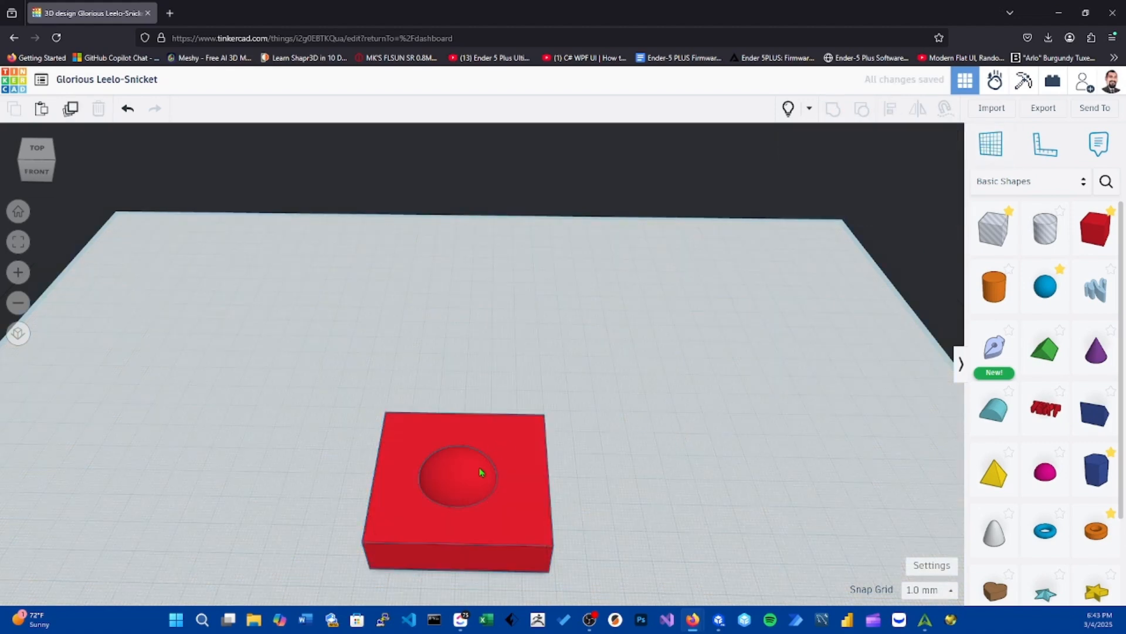
Move the grouped red shape about 6 mm left and 63 mm back on the workplane
left_click_drag(480, 472, 495, 326)
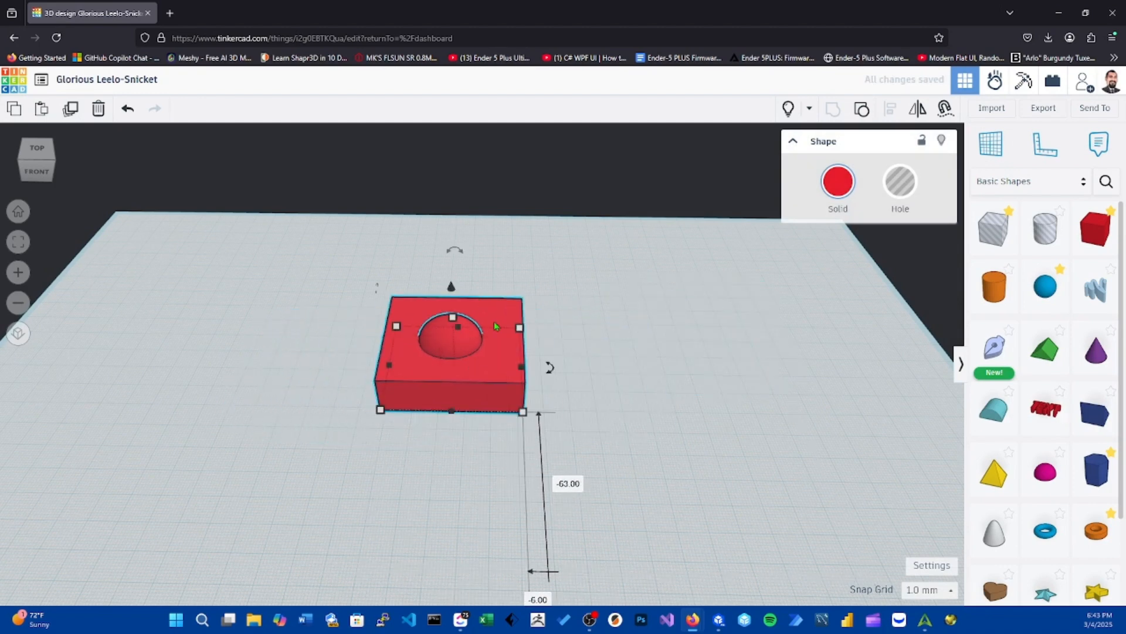
scroll(534, 403, "down", 2)
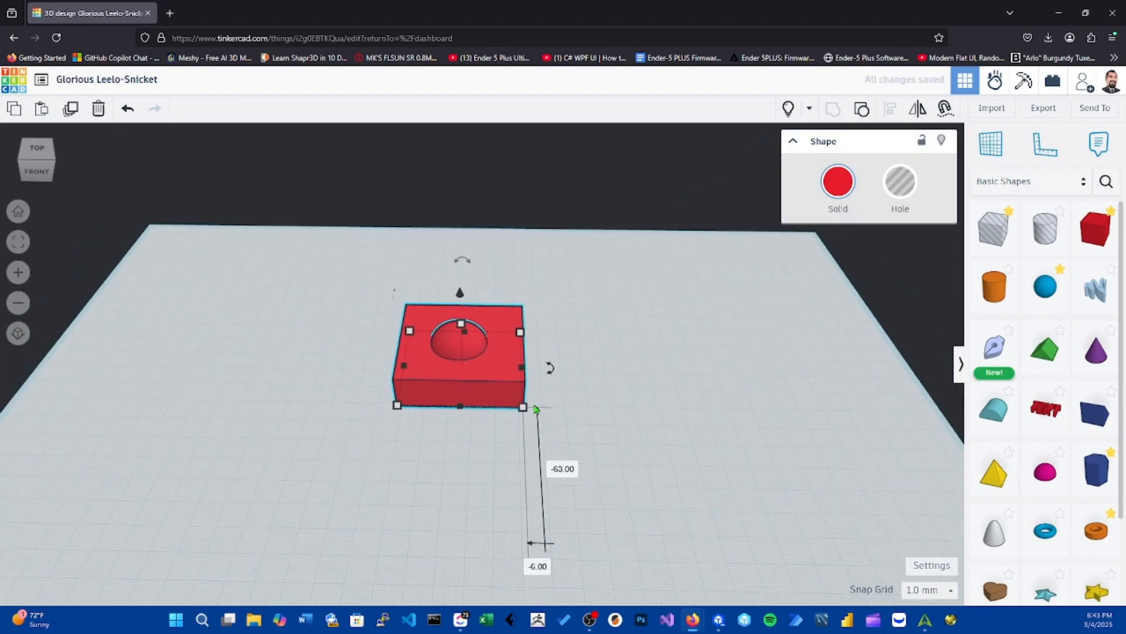
middle_click_drag(551, 494, 558, 454)
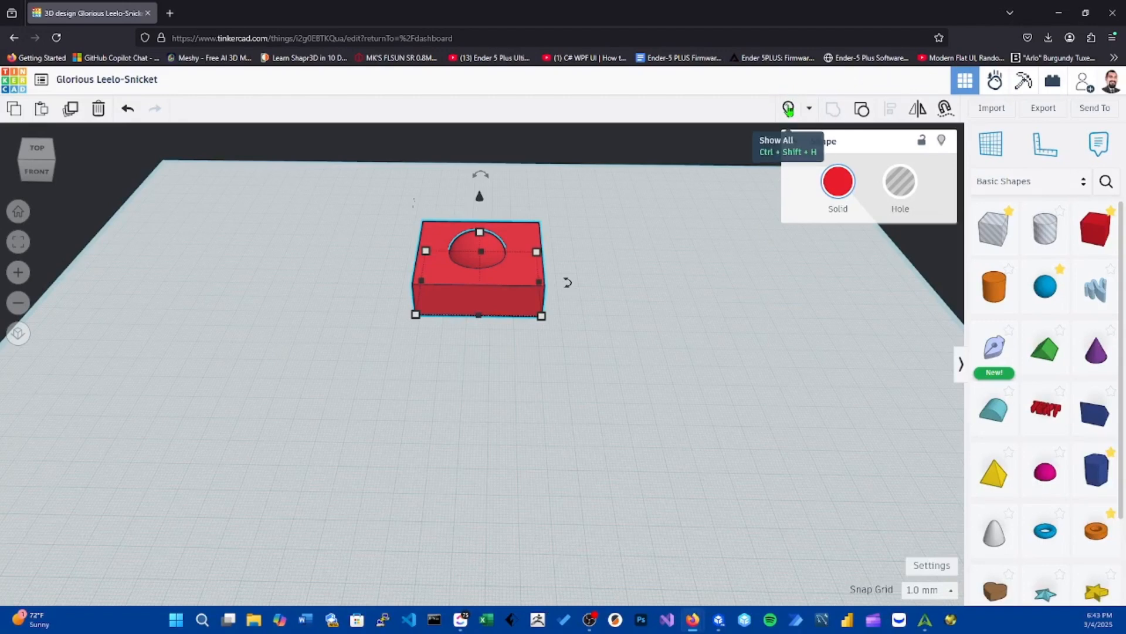
Show all hidden shapes and delete the two orange cylinders
left_click(788, 109)
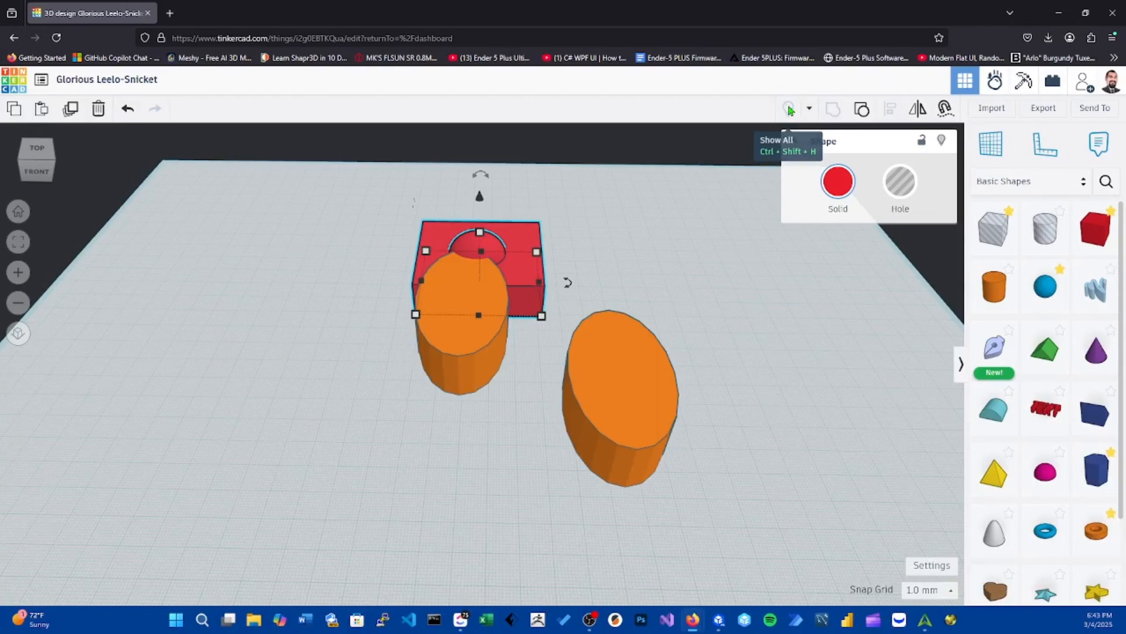
left_click(671, 426)
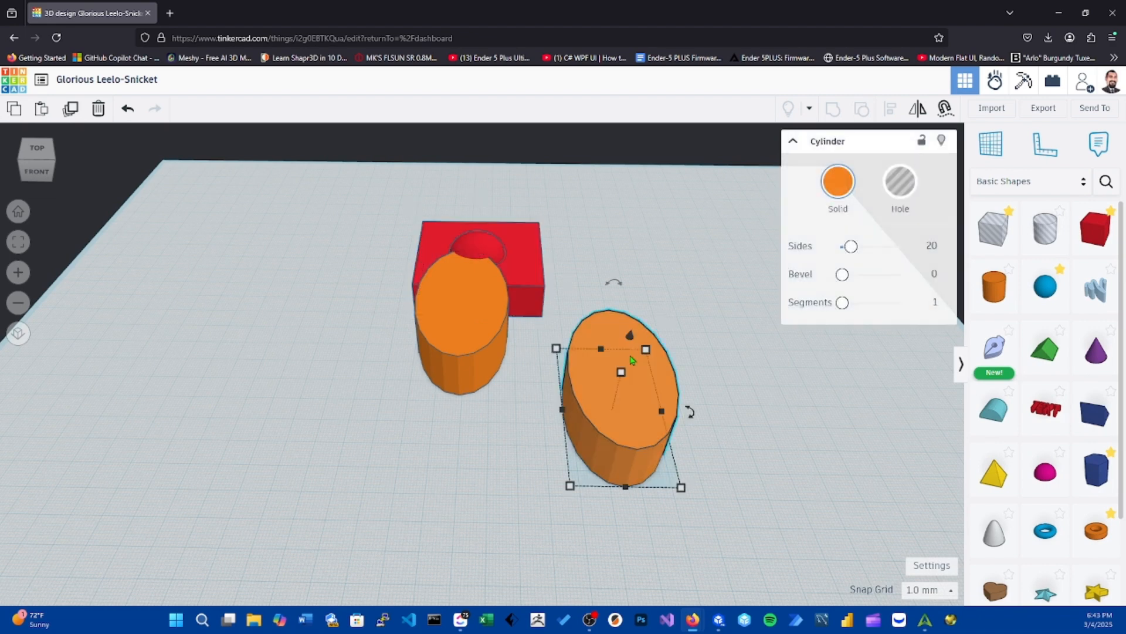
key("Delete")
left_click(436, 368)
key("Delete")
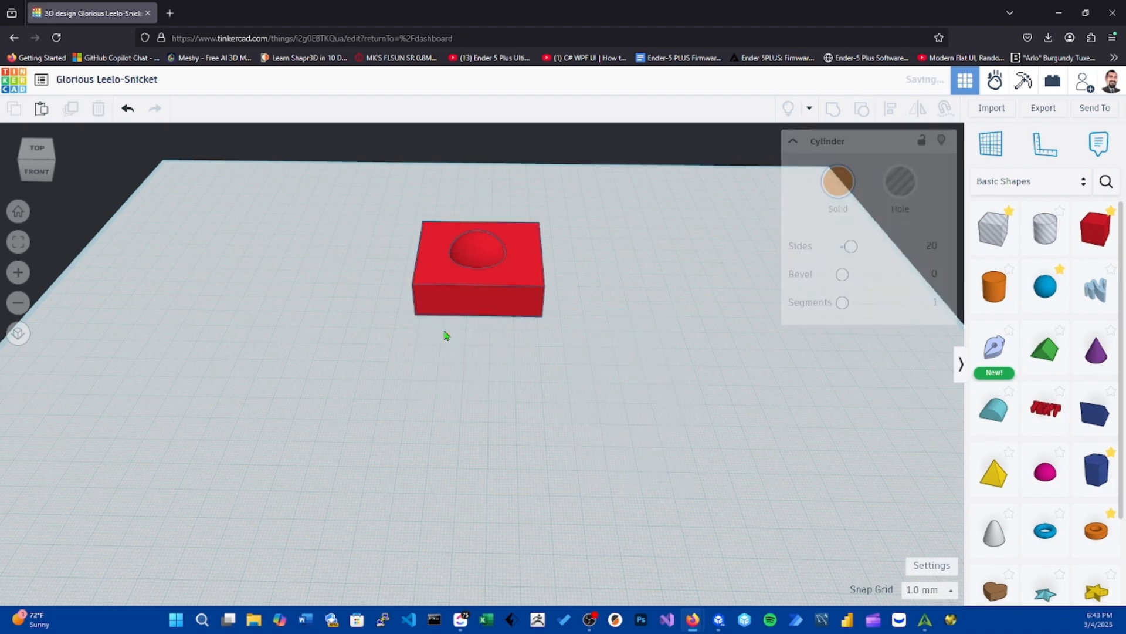
Move the grouped red shape about 5 mm right and 19 mm forward, and deselect it
left_click_drag(463, 277, 477, 304)
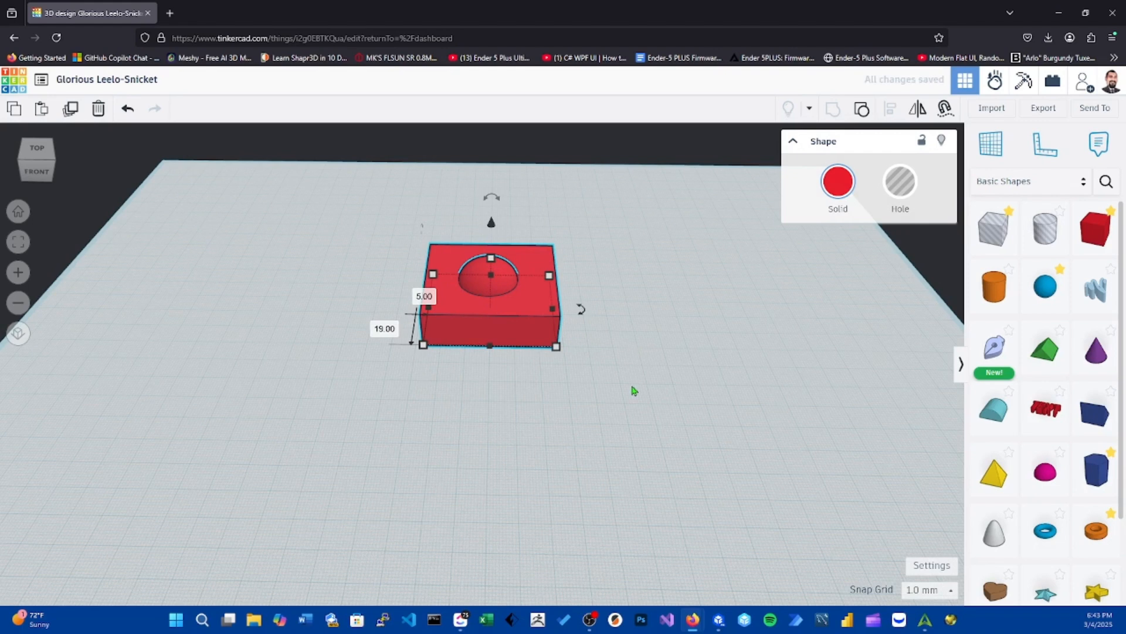
left_click(722, 350)
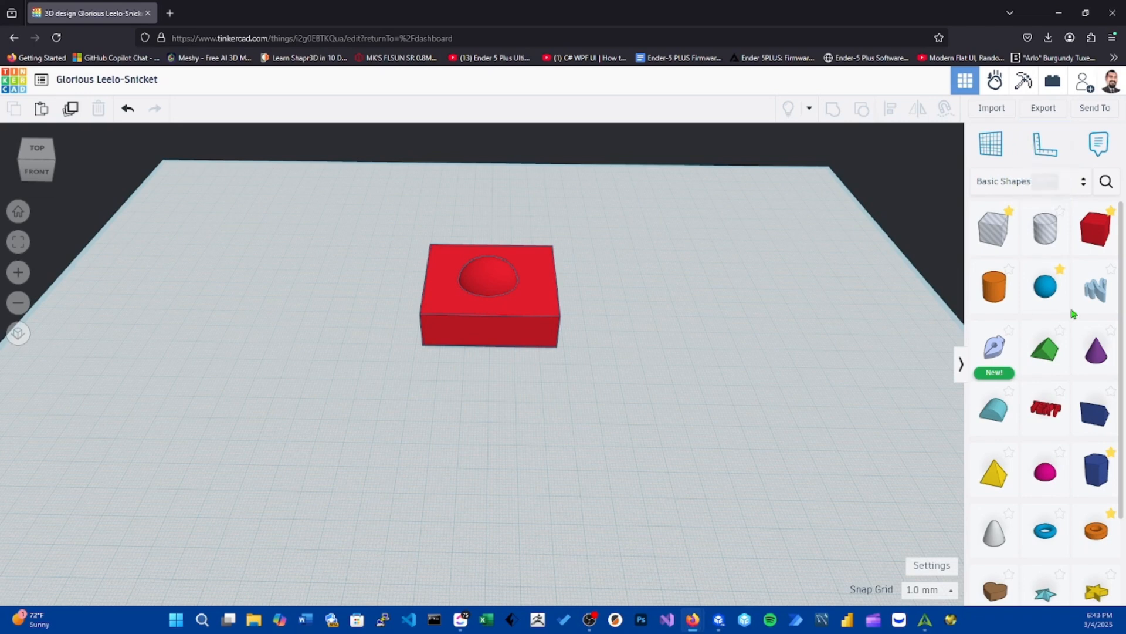
Look through the Basic Shapes collection and load its additional shapes
scroll(999, 326, "down", 3)
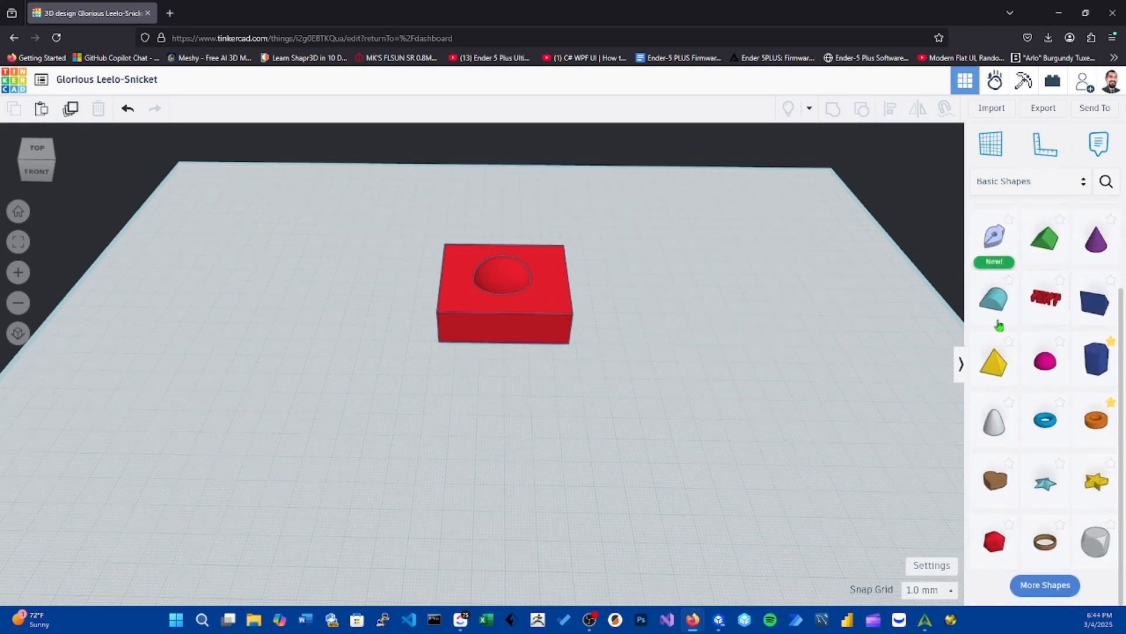
scroll(999, 325, "up", 3)
scroll(1026, 469, "down", 3)
left_click(1046, 585)
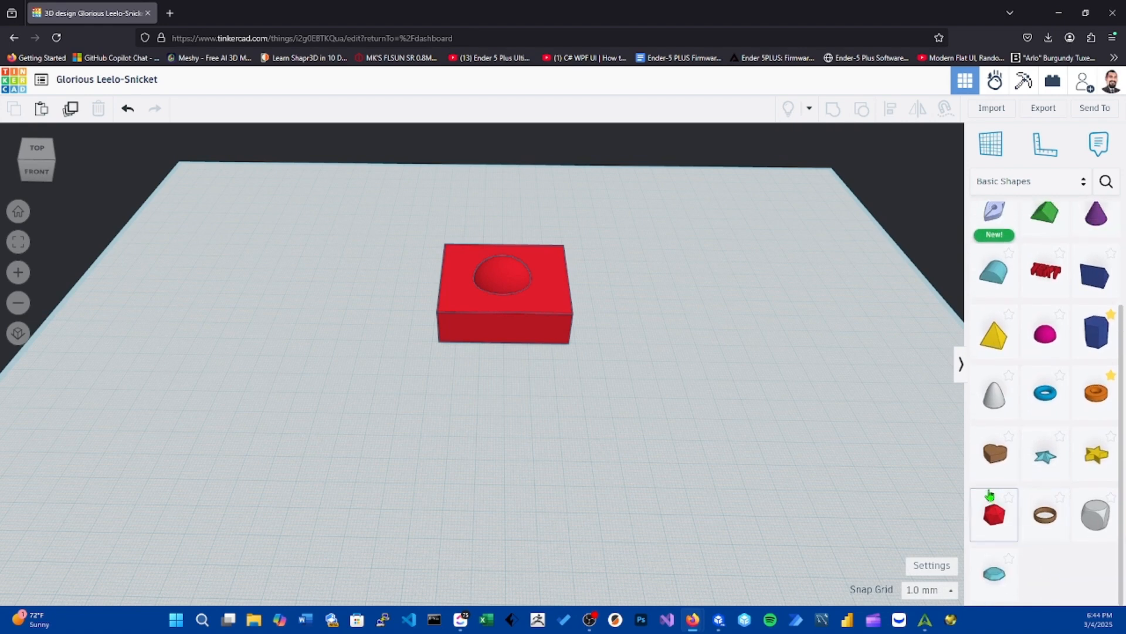
Place a text shape in front of the grouped red shape, set its text to a first name, and deselect it
scroll(997, 440, "up", 5)
left_click(1048, 409)
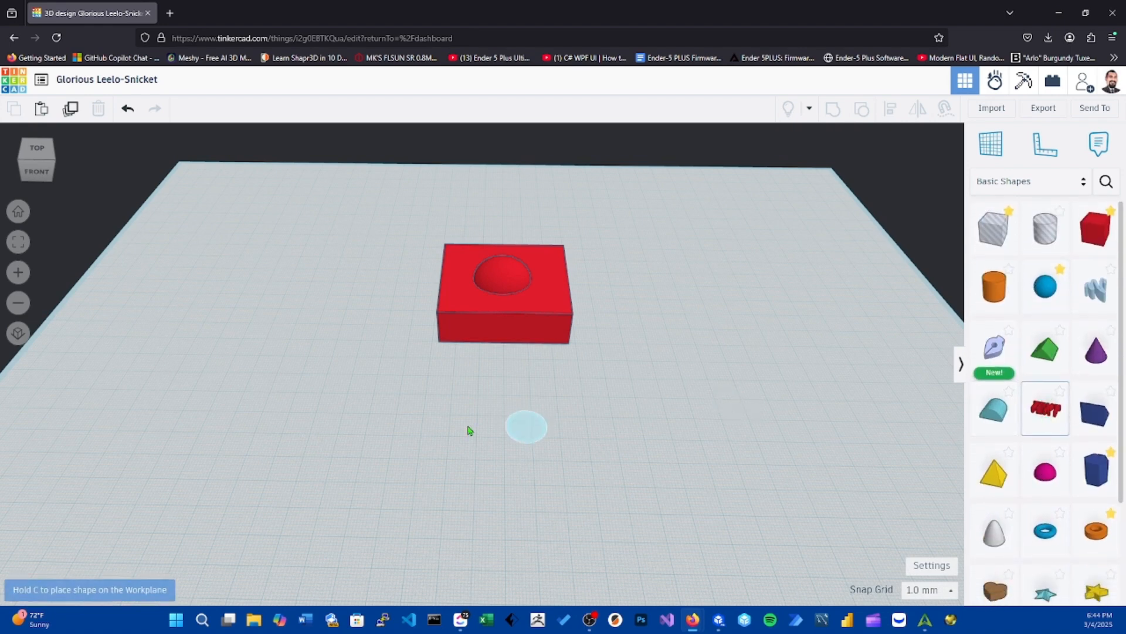
left_click(467, 422)
left_click(886, 244)
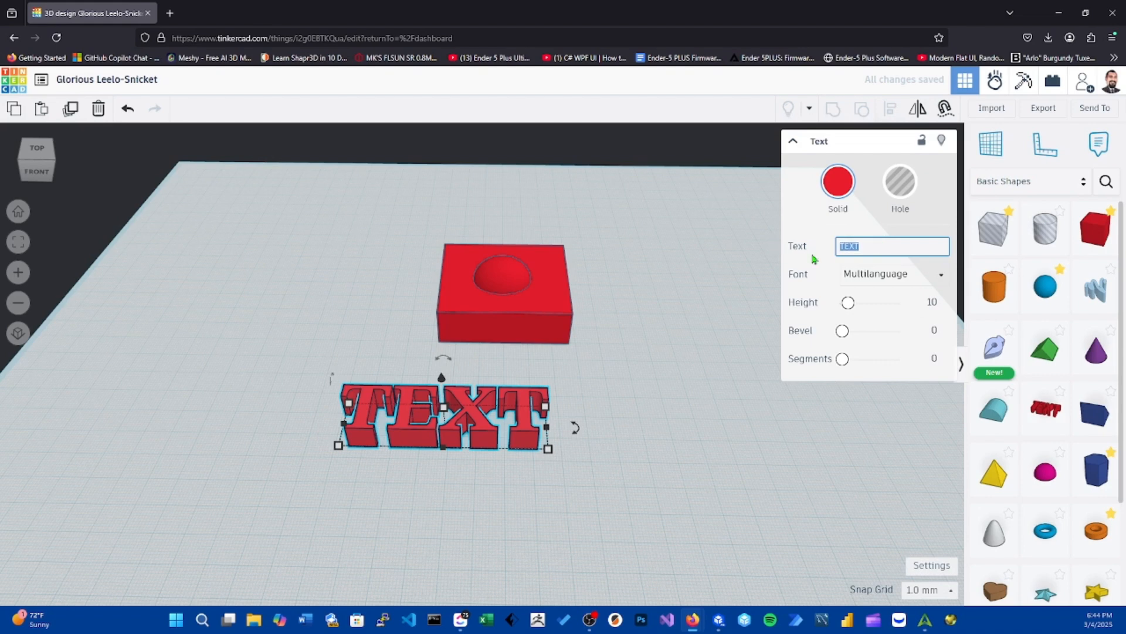
type("cesar")
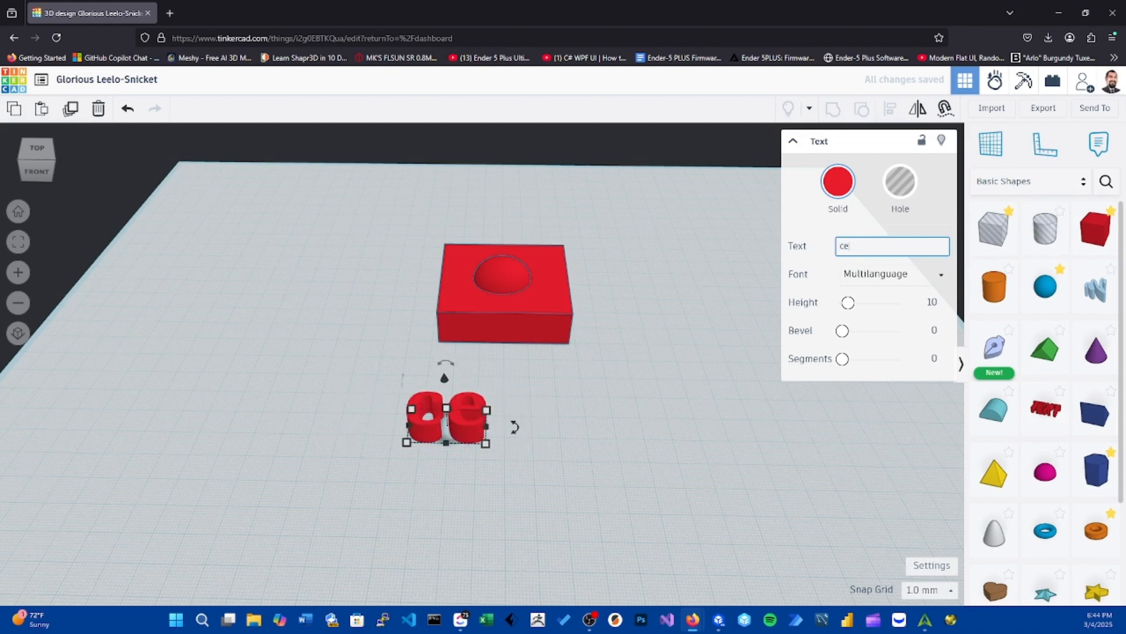
left_click(708, 185)
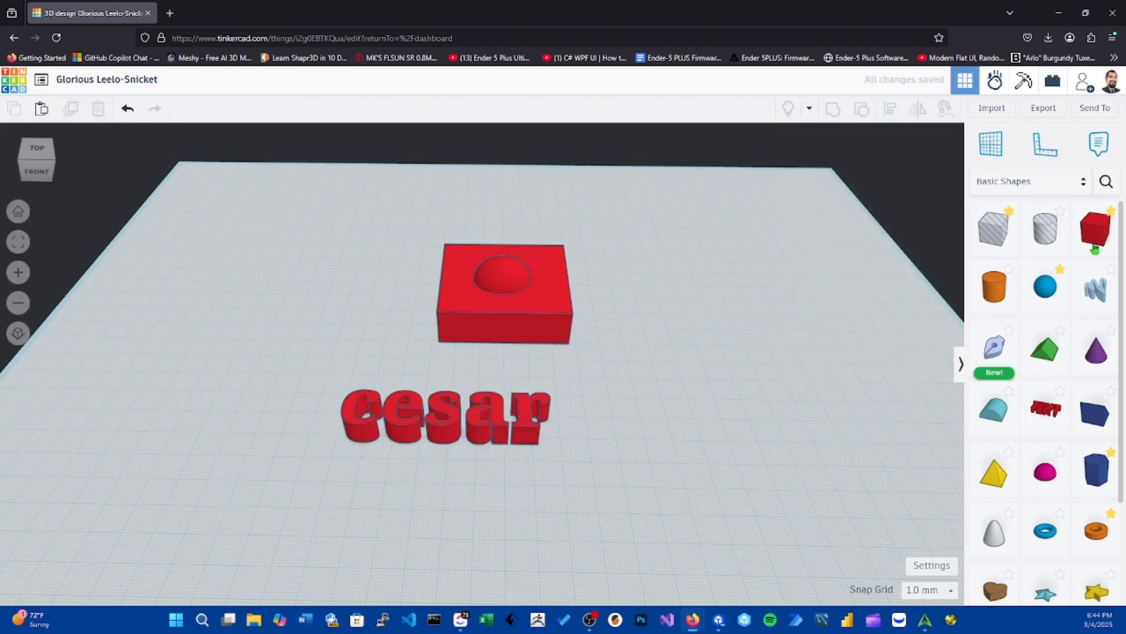
View the Sim Lab collection, switch the shape library to Shape Generators, and load more featured shapes
left_click(1071, 180)
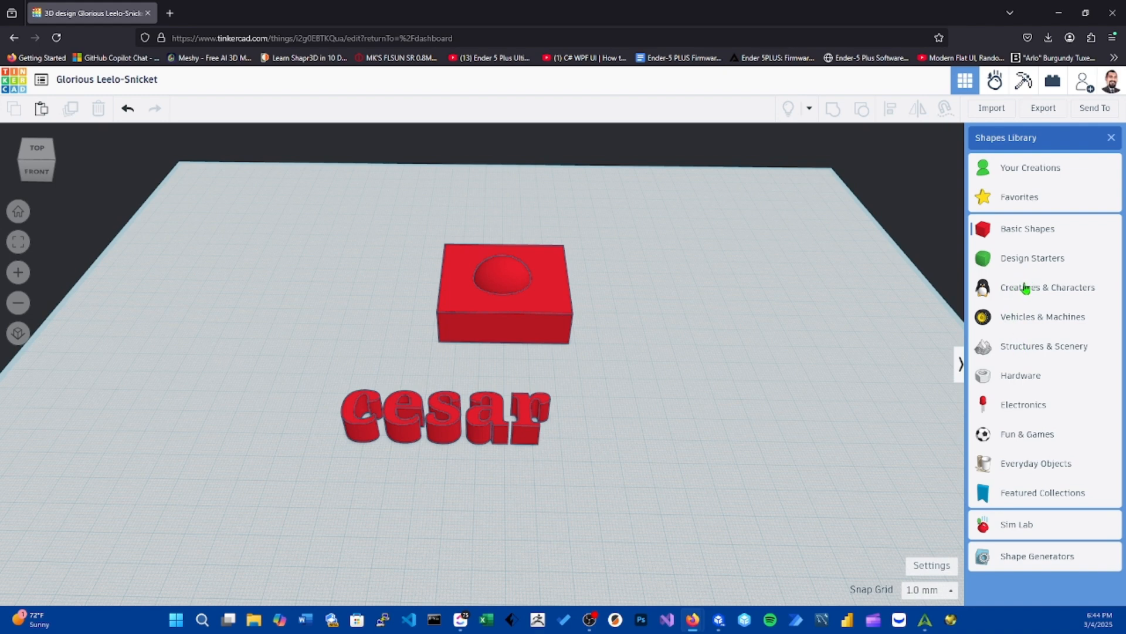
left_click(1004, 526)
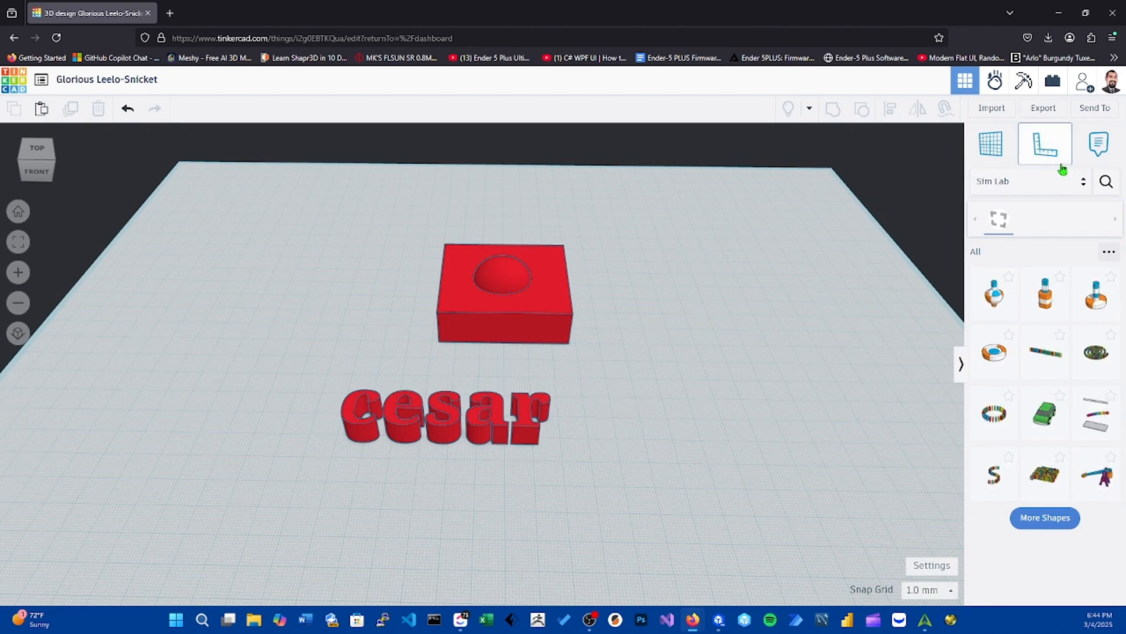
left_click(1011, 183)
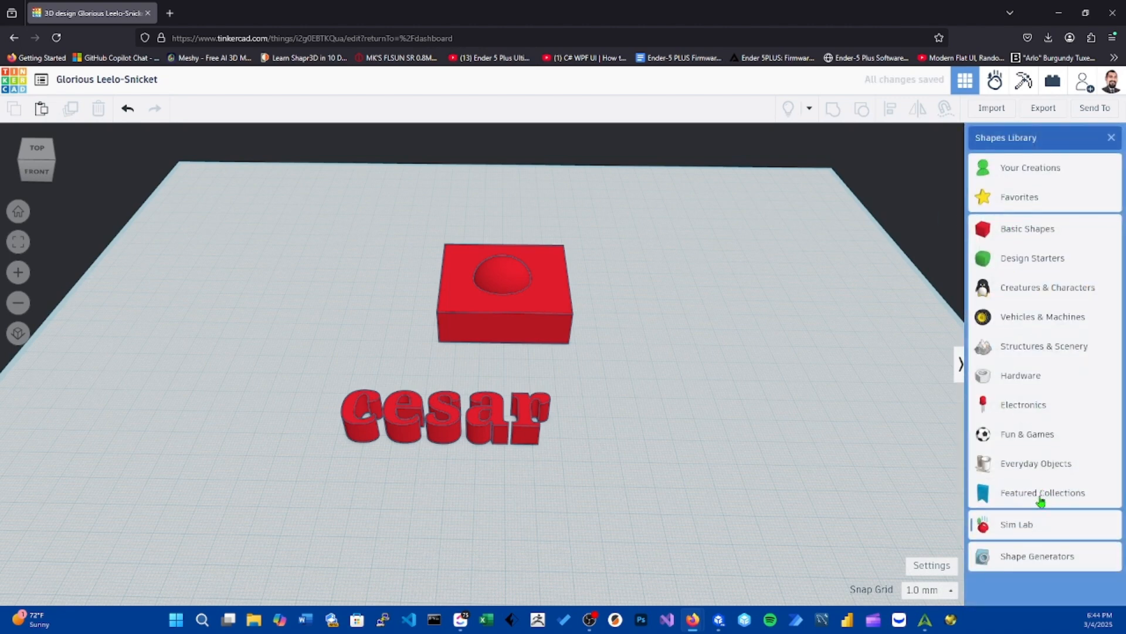
left_click(991, 553)
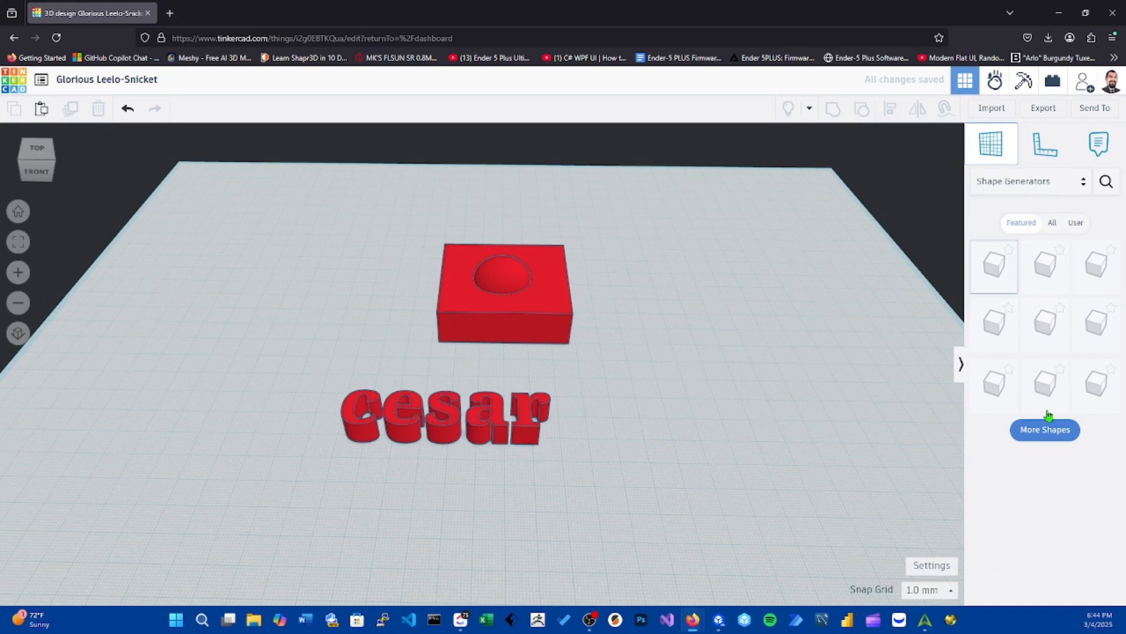
left_click(1036, 438)
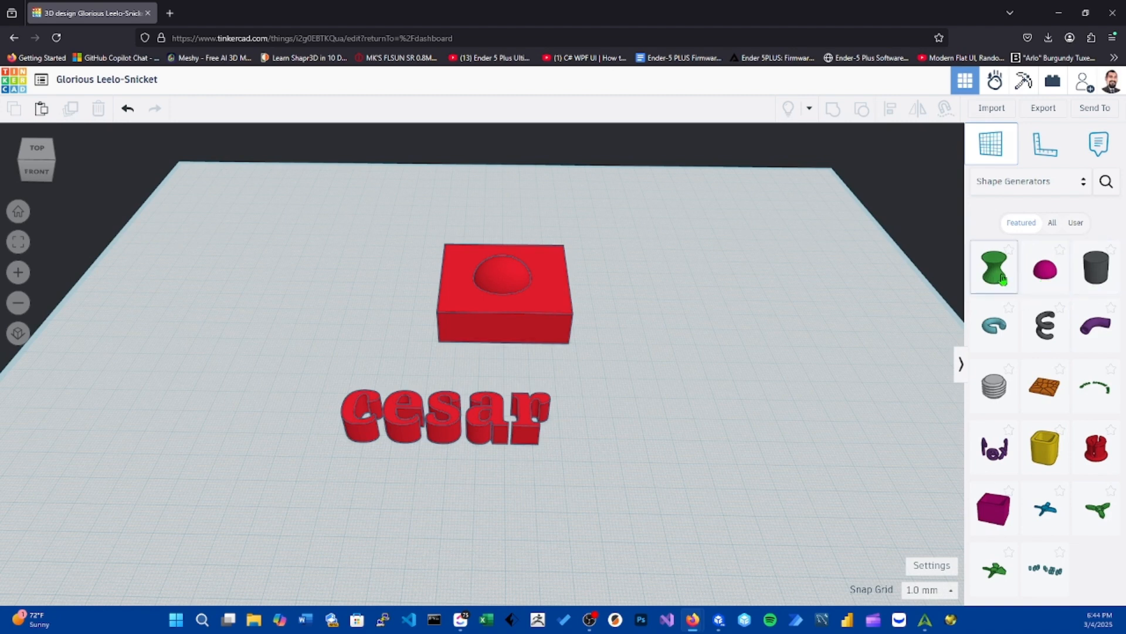
Place two green hyperboloids on the workplane, one beside the text and one to the right of the grouped red shape
left_click_drag(1000, 276, 746, 400)
left_click(647, 332)
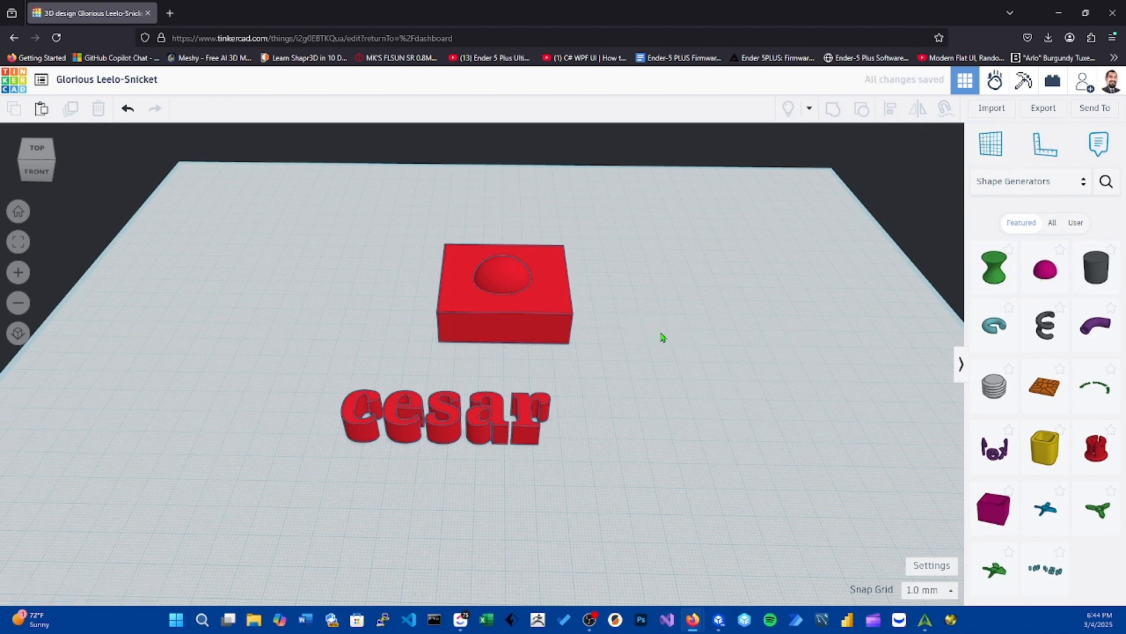
left_click(994, 267)
left_click(660, 320)
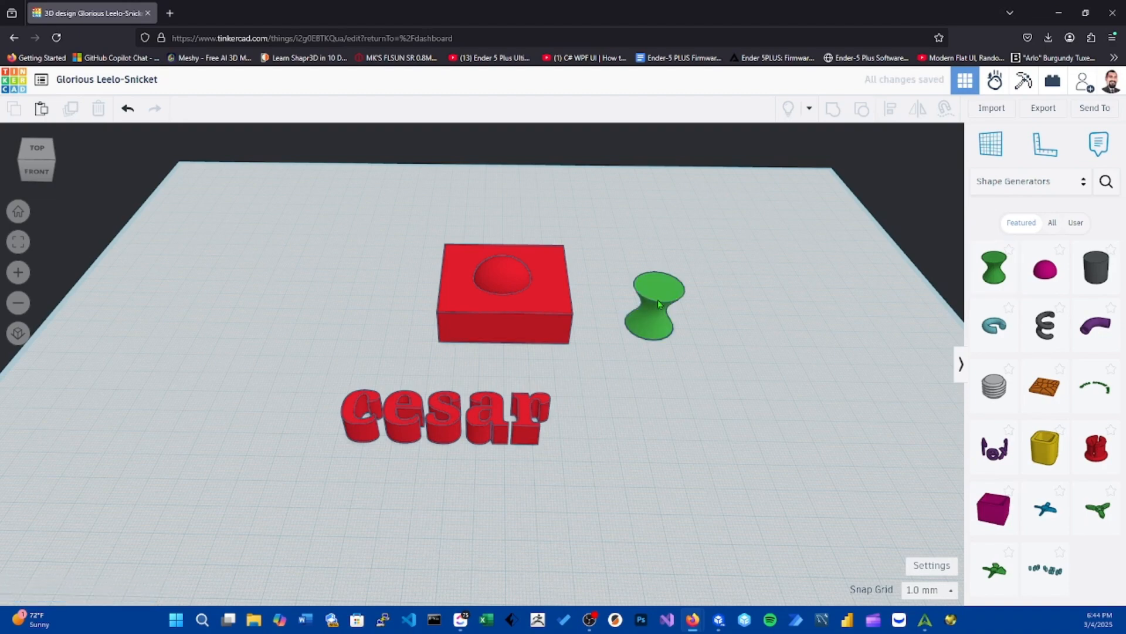
Set the height of the hyperboloid beside the grouped red shape to about 48.17 and its outer radius to about 5.733
key("f")
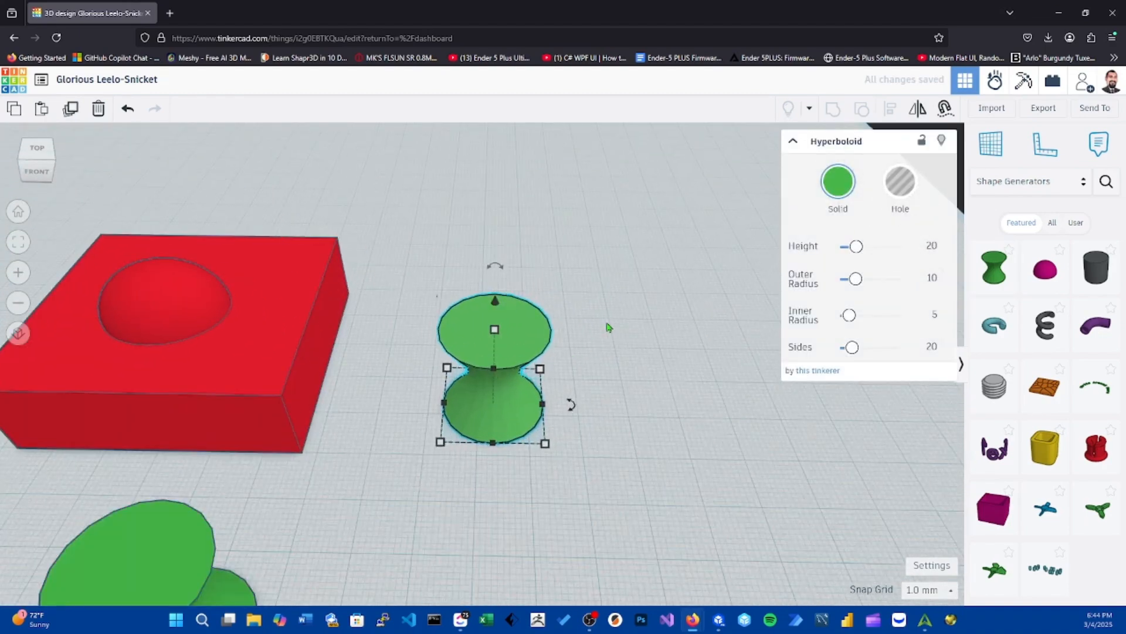
left_click_drag(857, 251, 877, 247)
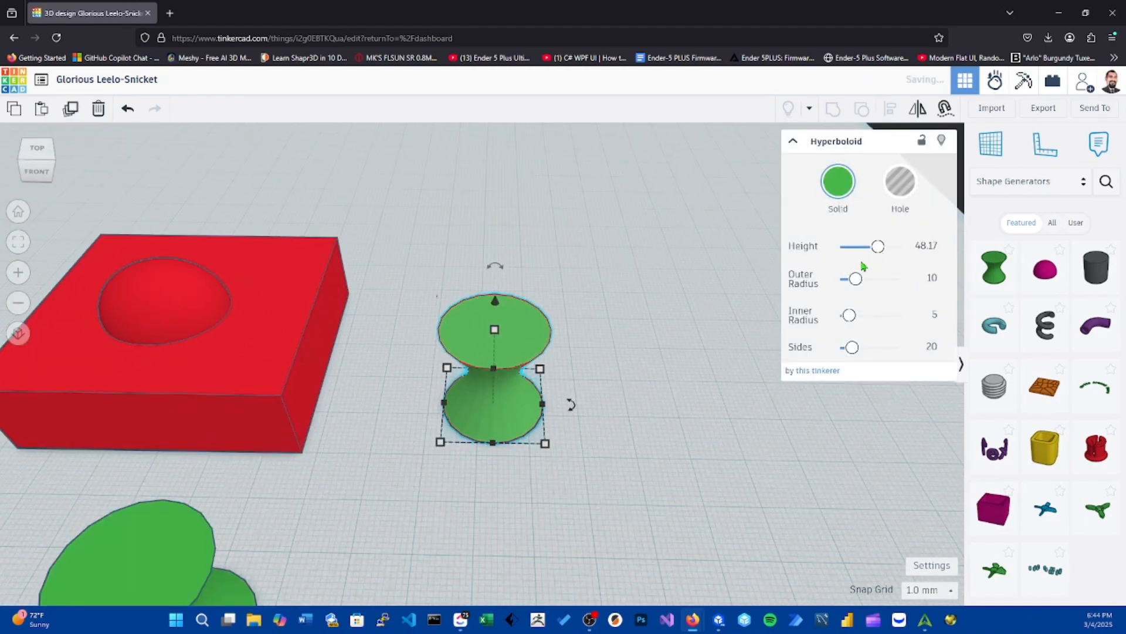
scroll(697, 289, "down", 1)
mouse_move(859, 283)
left_mouse_down()
mouse_move(869, 284)
mouse_move(849, 282)
left_mouse_up()
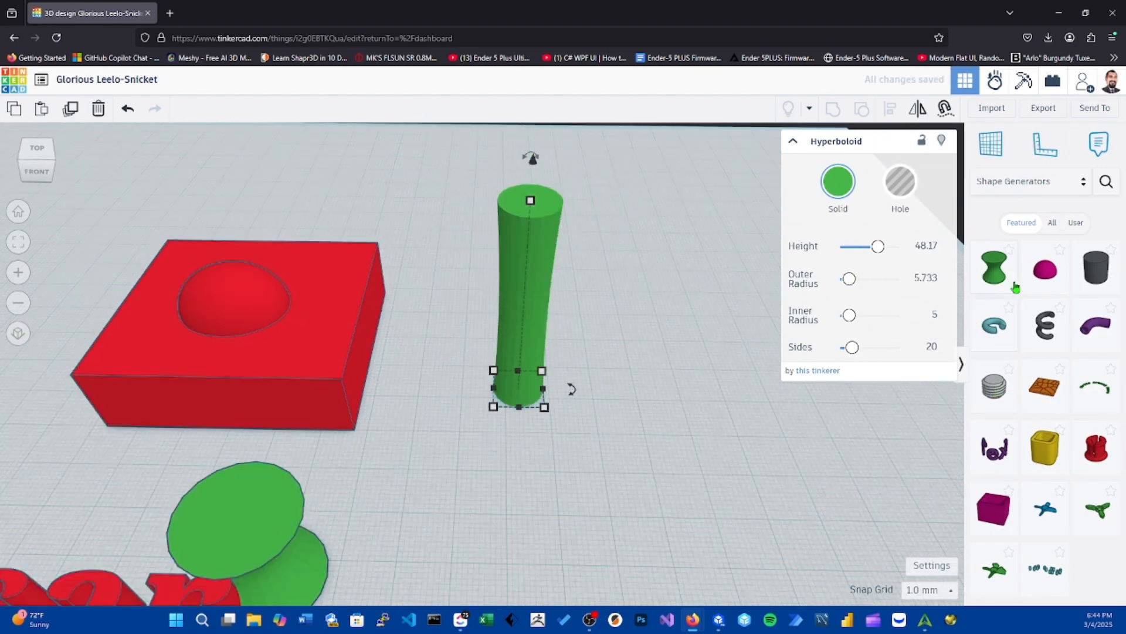
Review the shape library categories, return to Shape Generators, and examine the whole workplane with all its shapes
left_click(1012, 187)
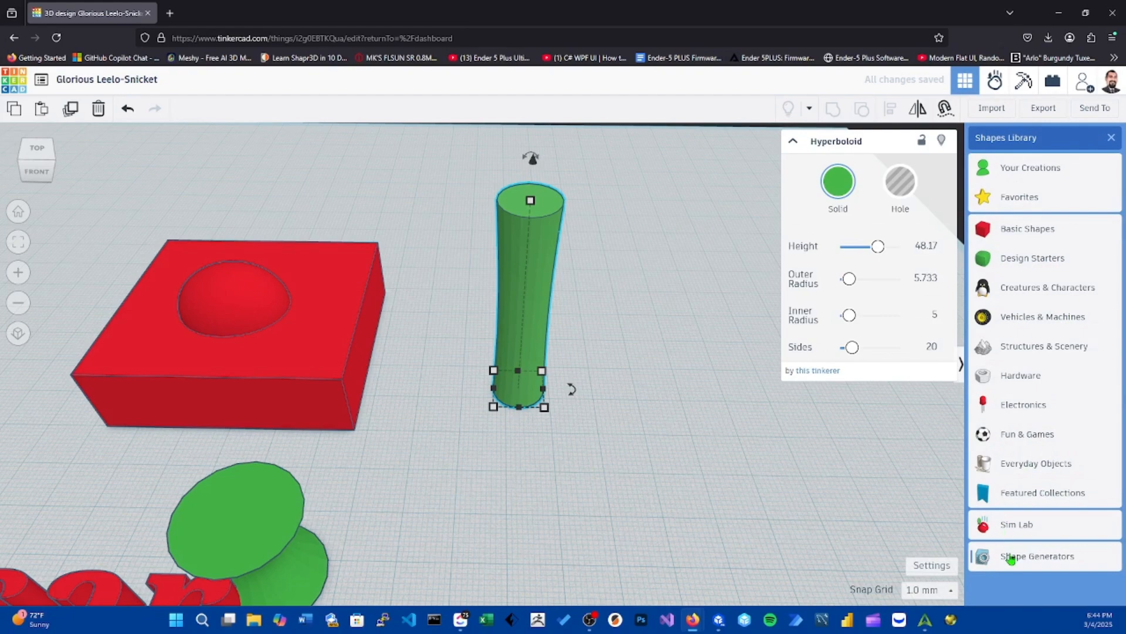
left_click(1009, 556)
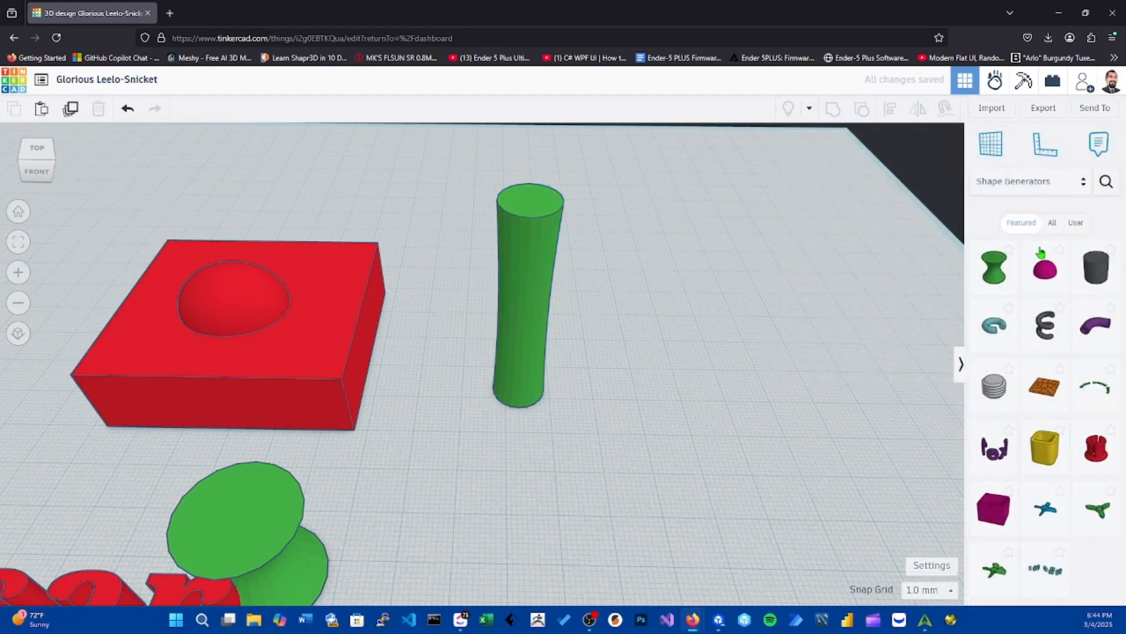
scroll(694, 254, "down", 3)
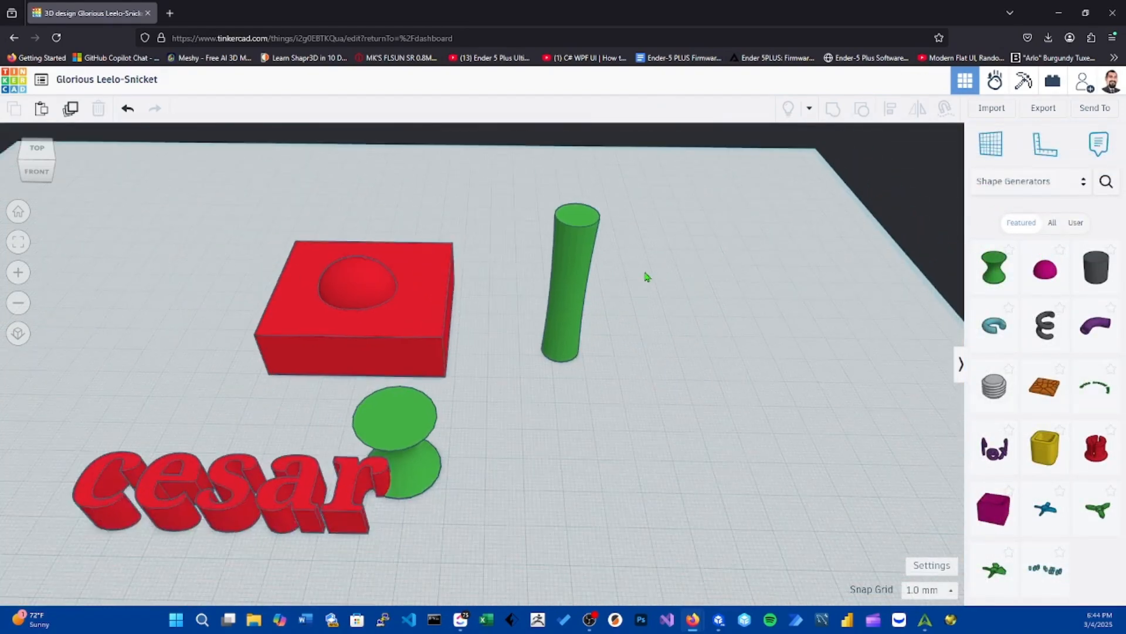
scroll(648, 309, "down", 2)
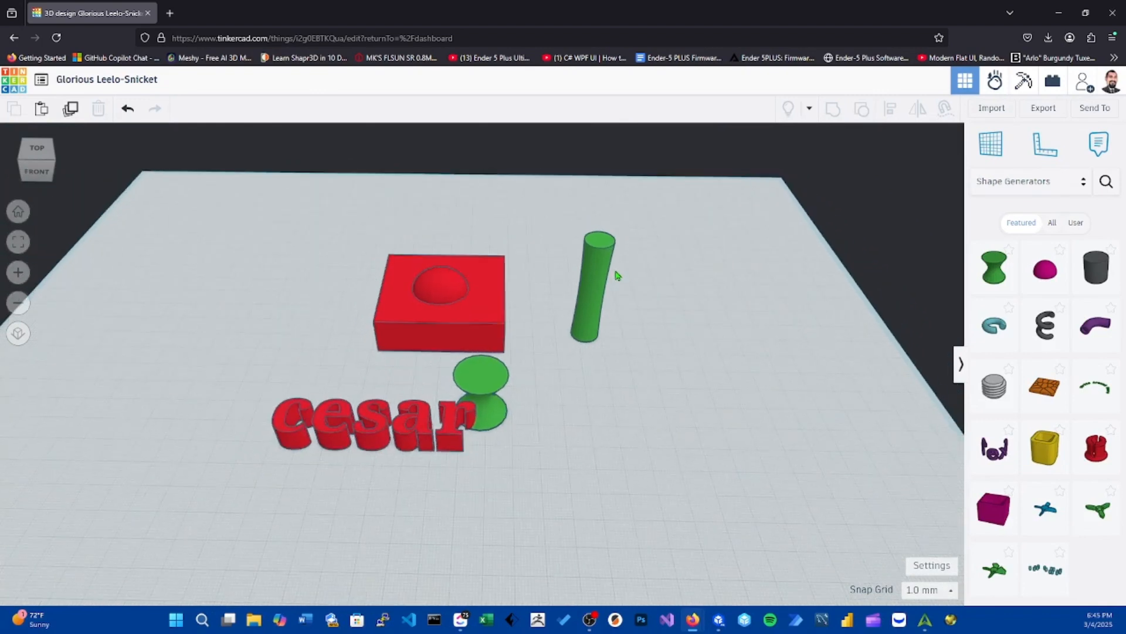
middle_click_drag(284, 252, 442, 272)
scroll(433, 221, "down", 2)
scroll(437, 252, "down", 4)
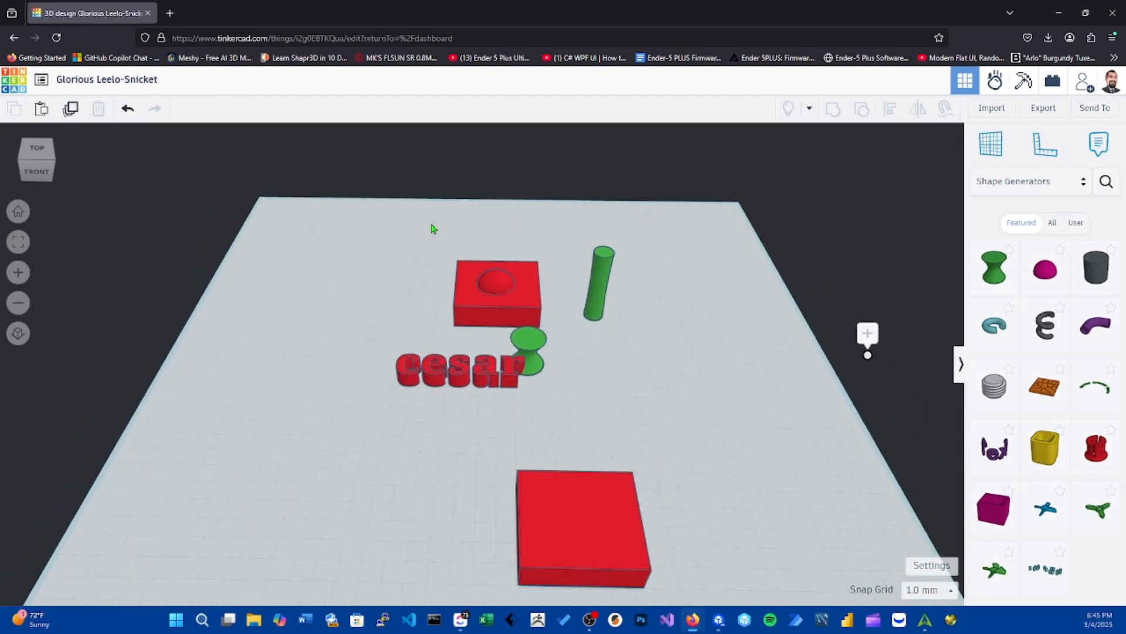
middle_click_drag(426, 253, 421, 203)
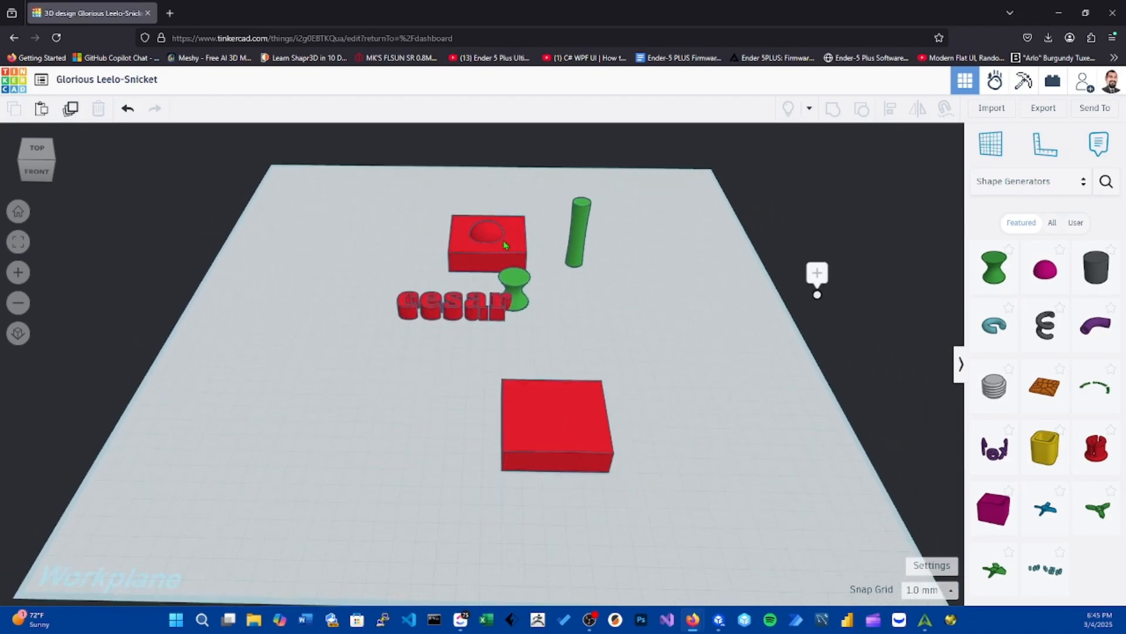
right_click_drag(667, 349, 702, 357)
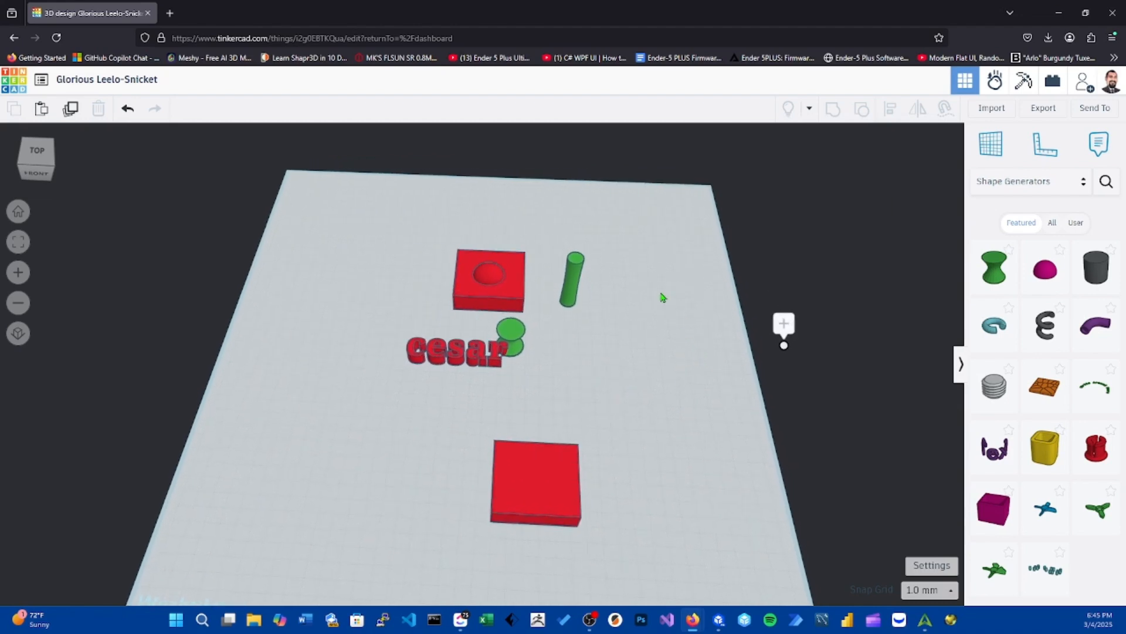
right_click_drag(645, 344, 646, 319)
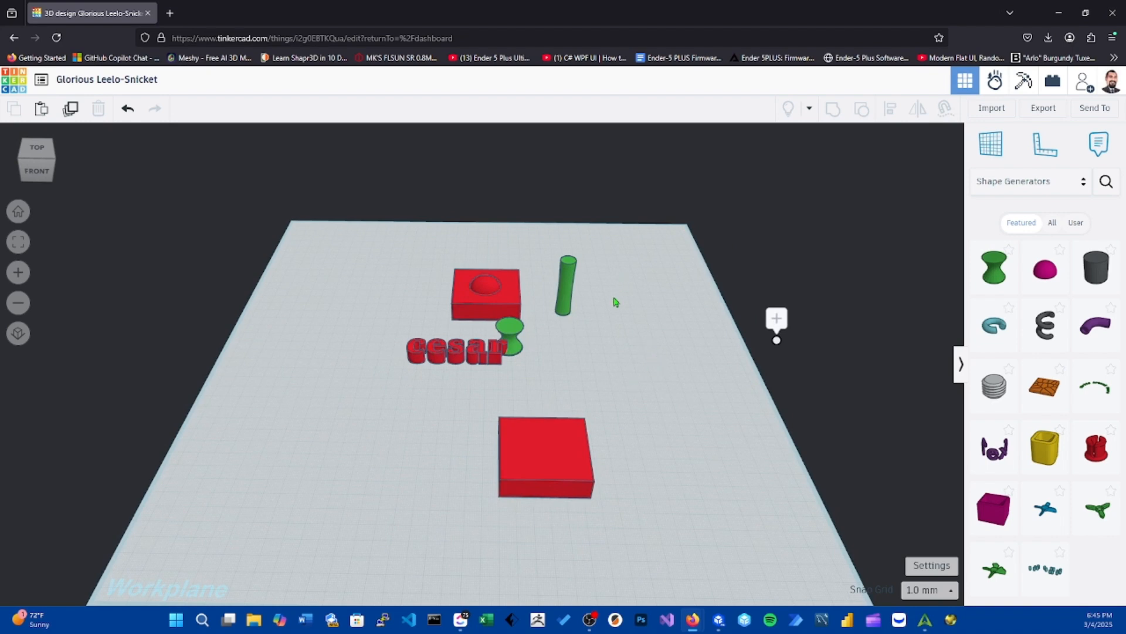
Move the tall green hyperboloid to the right and forward on the workplane, and deselect it
left_click_drag(568, 282, 634, 314)
left_click(651, 329)
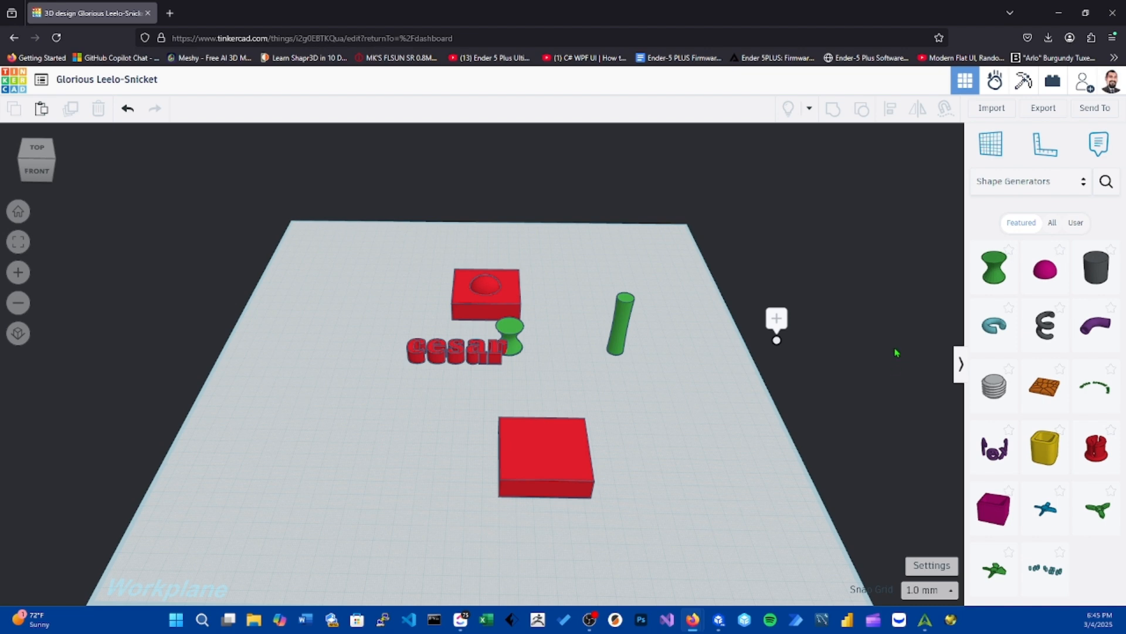
mouse_move(889, 350)
right_mouse_down()
mouse_move(876, 366)
mouse_move(906, 357)
mouse_move(889, 354)
right_mouse_up()
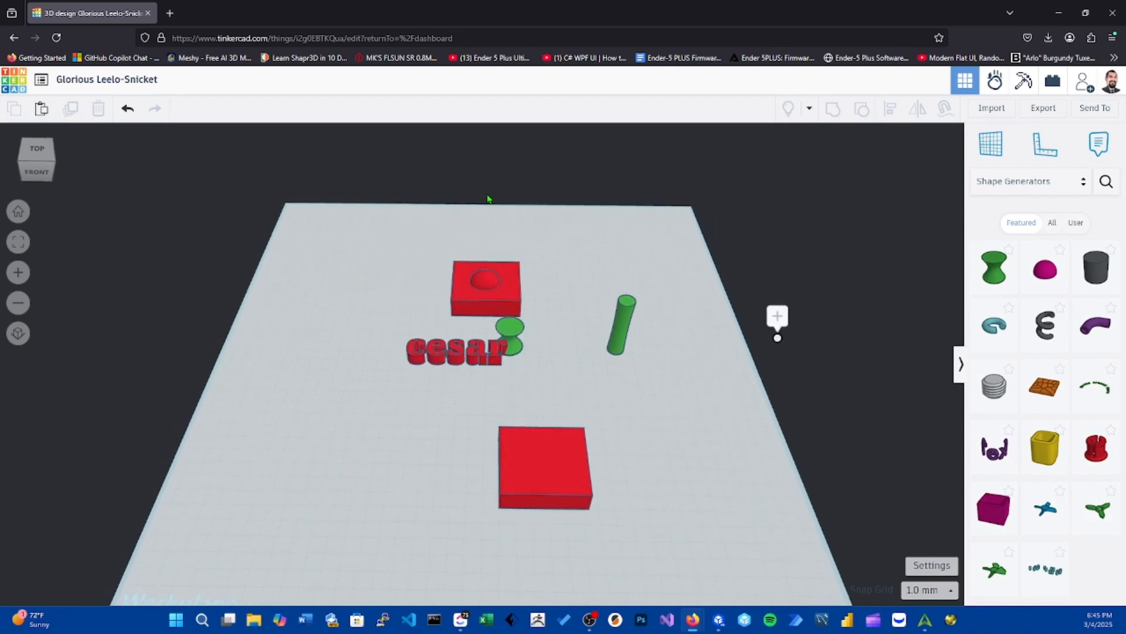